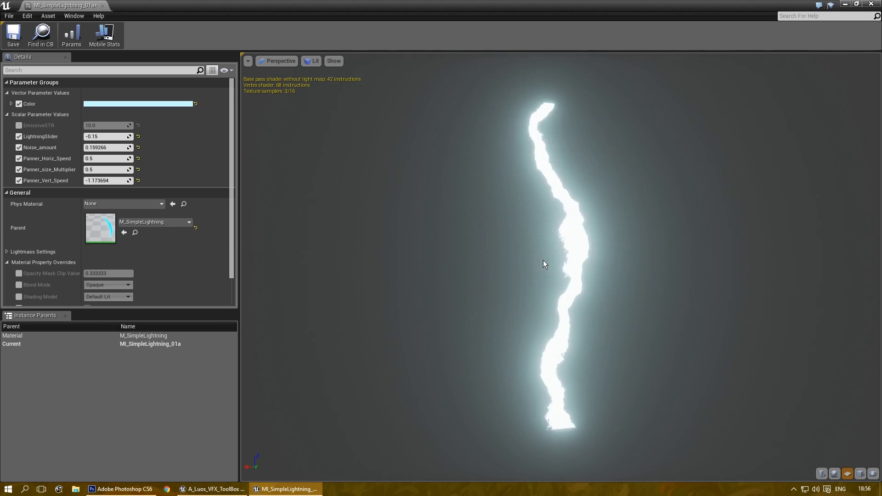
Step: Close the MI_SimpleLightning editor and switch to Photoshop CS6 with its File menu open
left_click(102, 5)
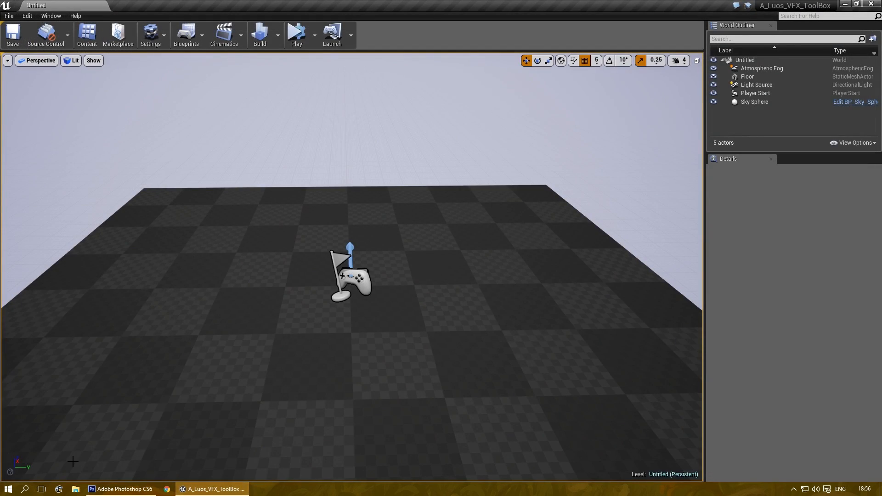
left_click(121, 489)
left_click(25, 6)
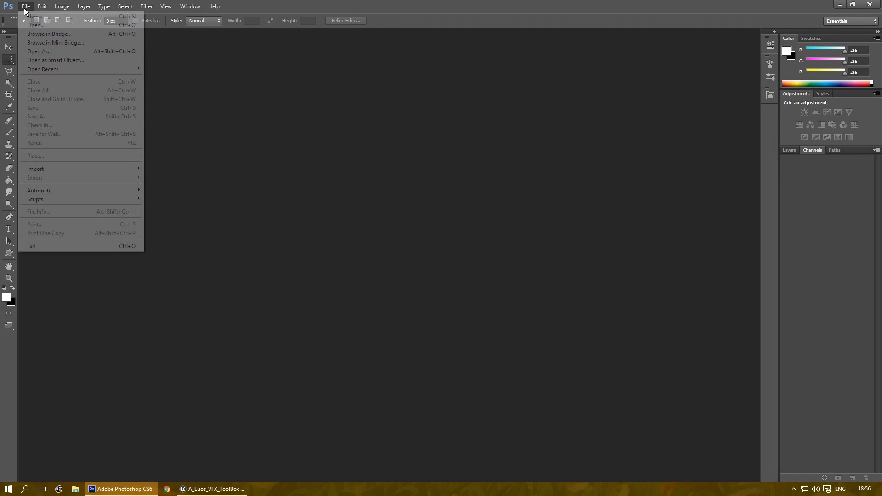
Step: Create a new 1024×1024 document with the grid hidden and the Layers panel showing
left_click(32, 15)
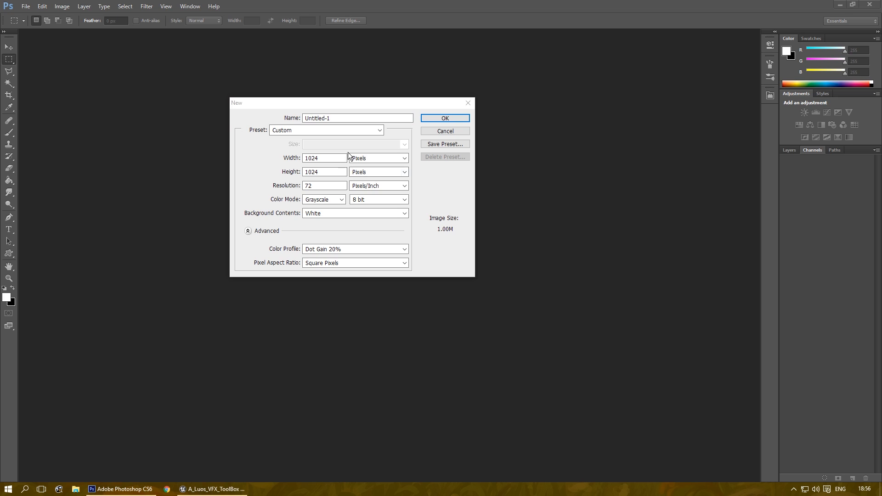
left_click(429, 117)
key("ctrl+apostrophe")
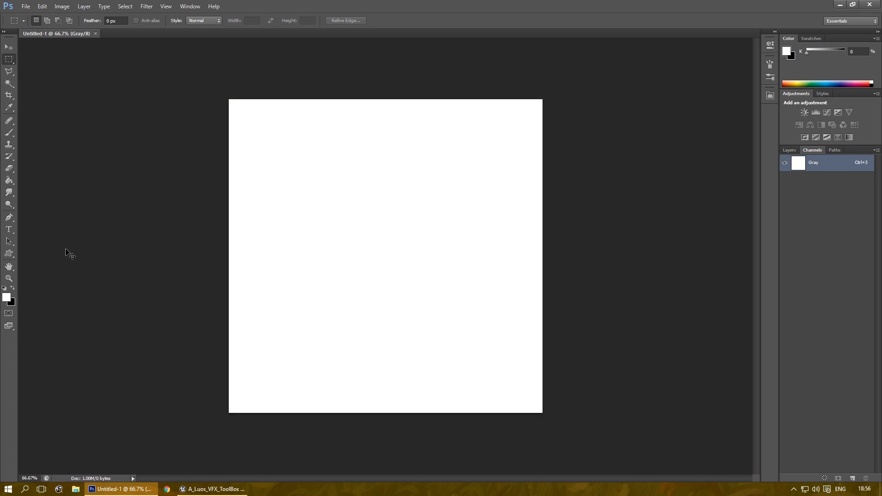
left_click(790, 150)
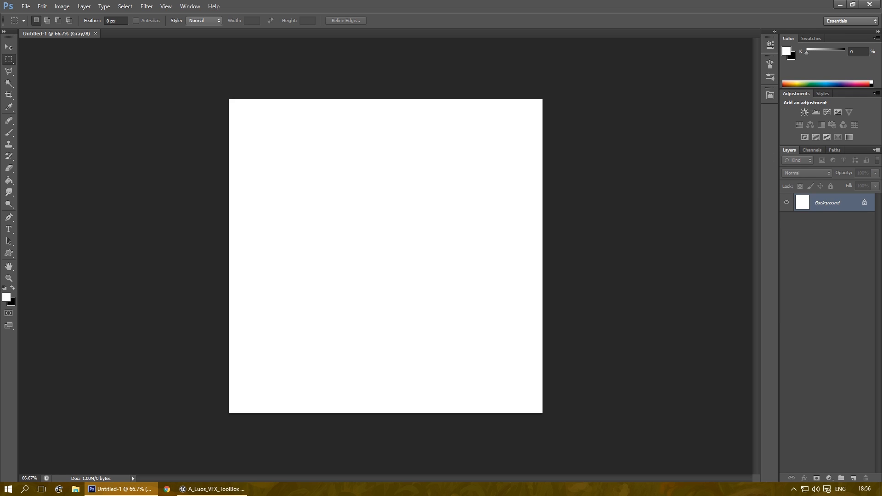
Step: Convert the image mode to RGB Color
left_click(25, 6)
mouse_move(62, 6)
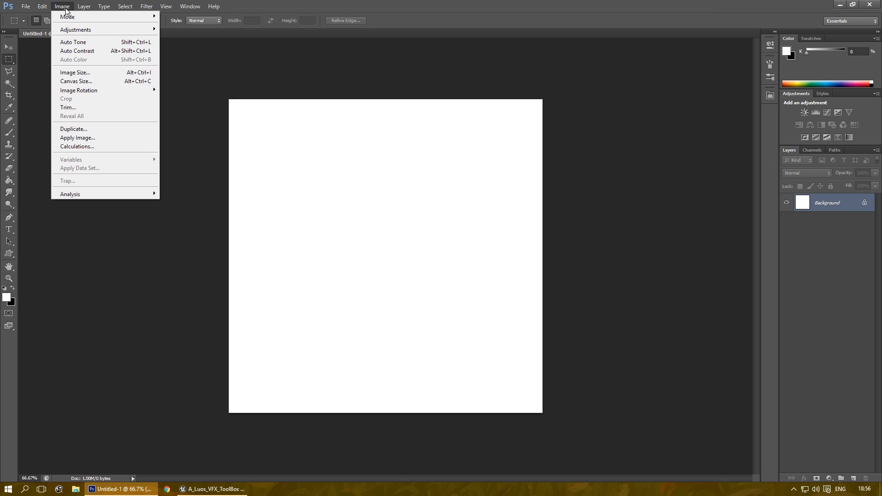
mouse_move(81, 18)
left_click(180, 52)
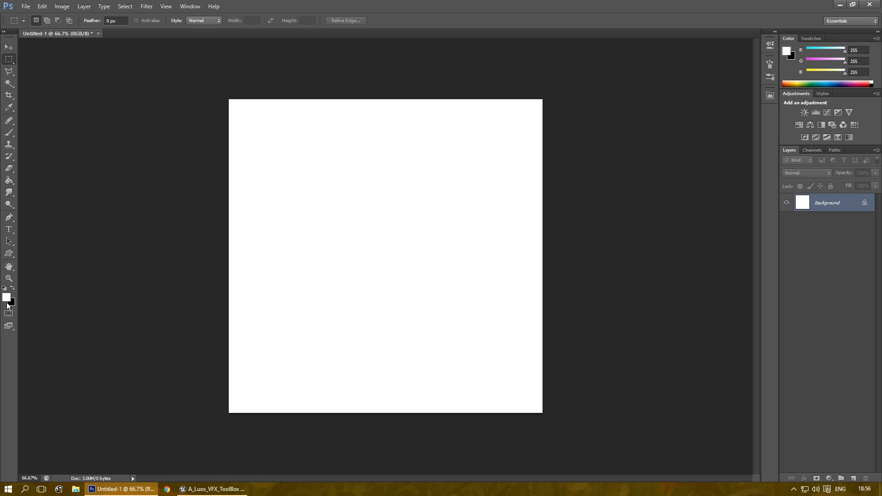
Step: Render grey clouds over the canvas with Filter > Render > Clouds
left_click(125, 6)
mouse_move(147, 6)
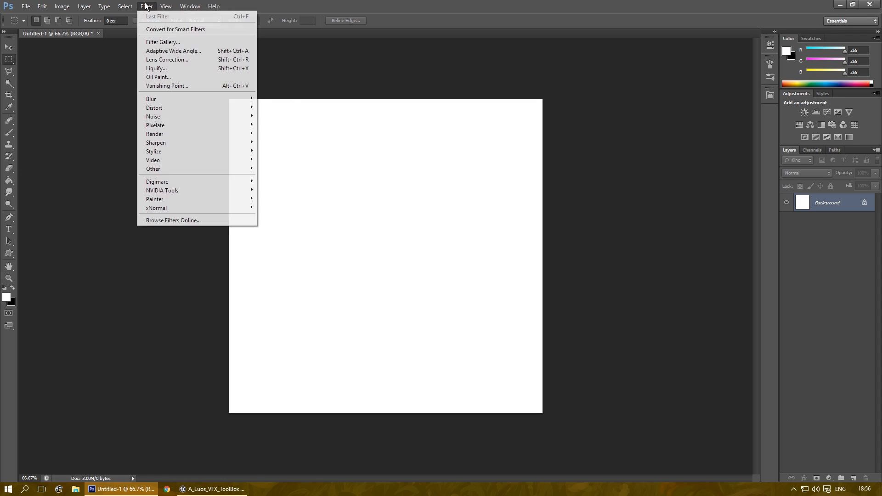
mouse_move(189, 137)
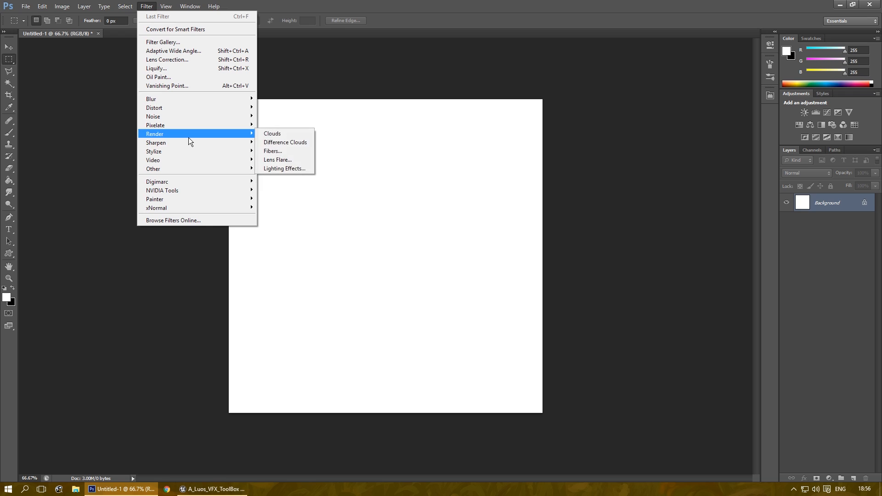
left_click(267, 133)
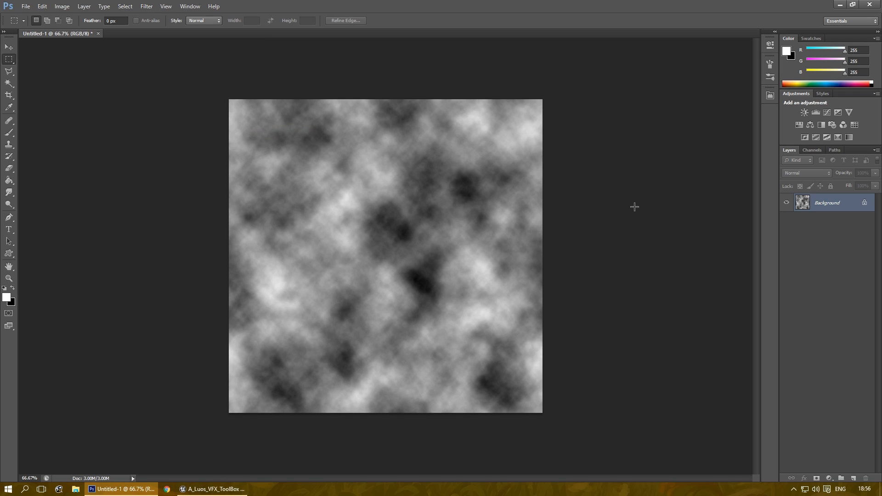
Step: Duplicate the clouds as Layer 1 with a new pattern, and add a black-filled Layer 2
key("ctrl+j")
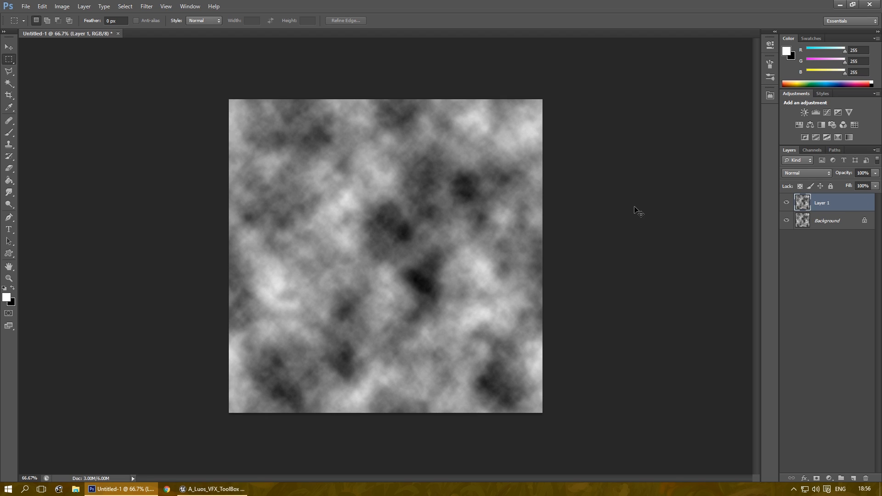
key("ctrl+f")
key("ctrl+f")
key("ctrl+f")
key("ctrl+f")
key("ctrl+f")
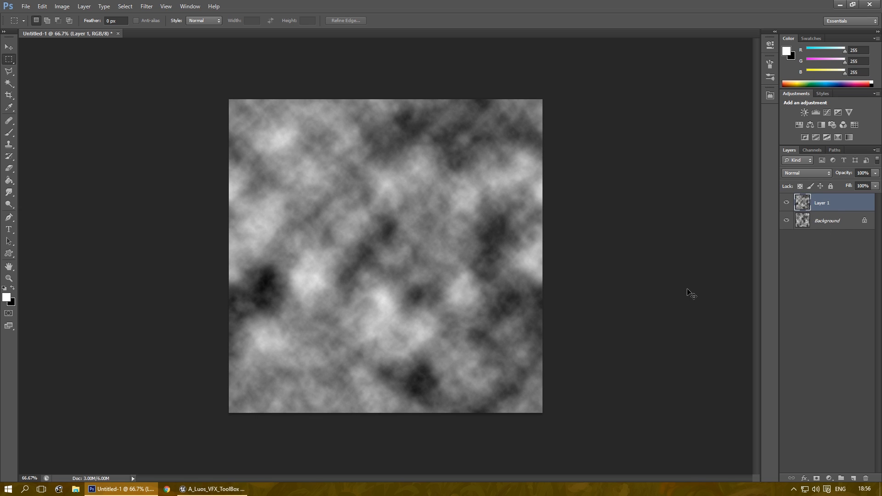
left_click(853, 479)
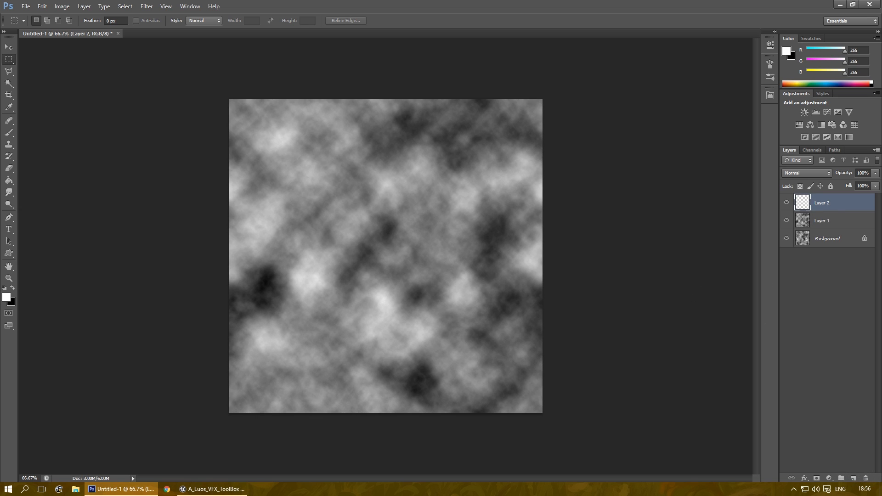
left_click(4, 288)
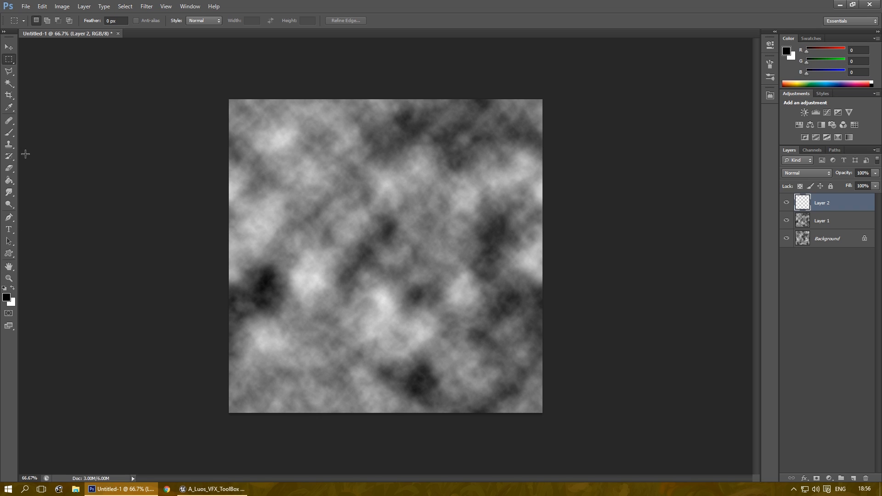
left_click(9, 180)
left_click(474, 227)
Step: Fill a narrow full-height column near the centre with white, then select the whole canvas
key("ctrl+apostrophe")
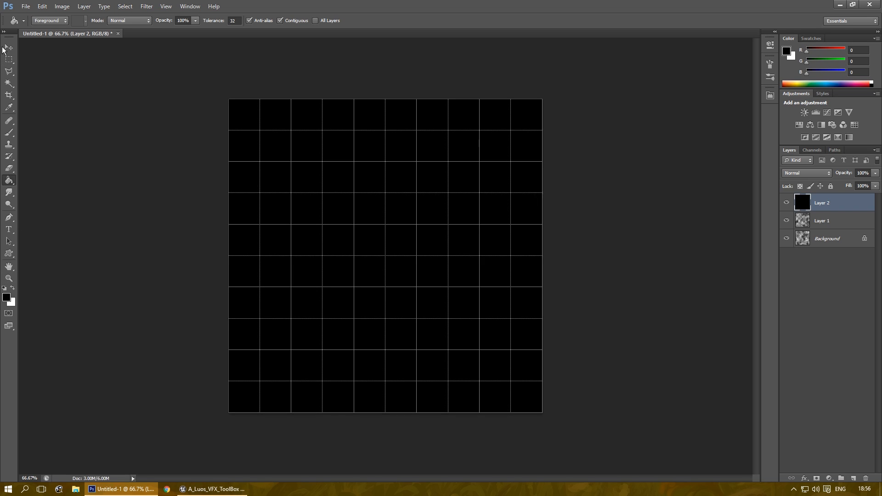
left_click(10, 59)
key("x")
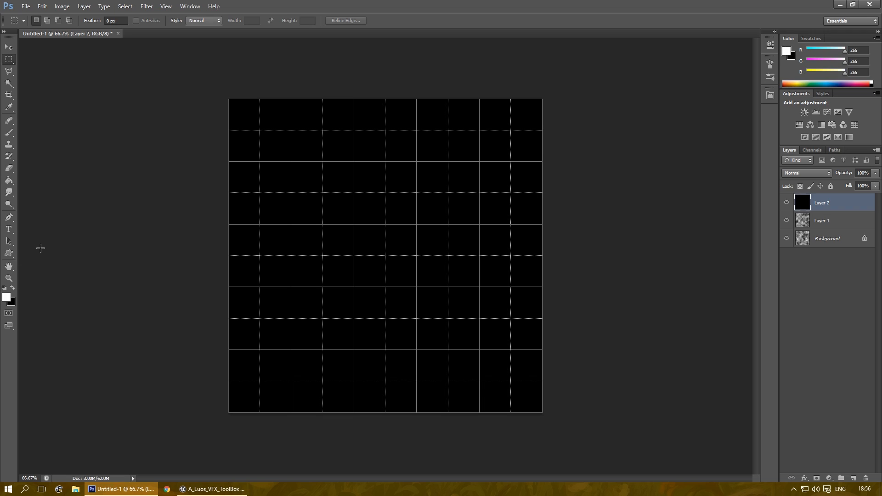
left_click_drag(378, 94, 393, 428)
left_click(8, 180)
left_click(390, 193)
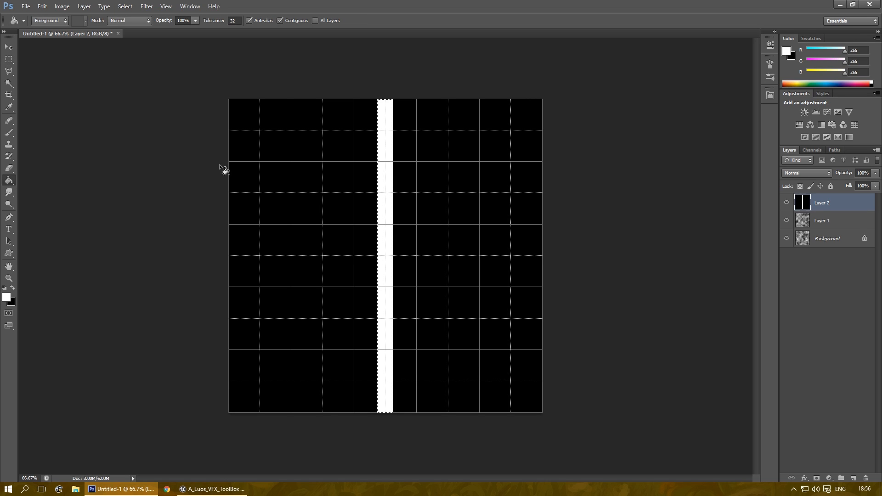
left_click(9, 60)
key("ctrl+d")
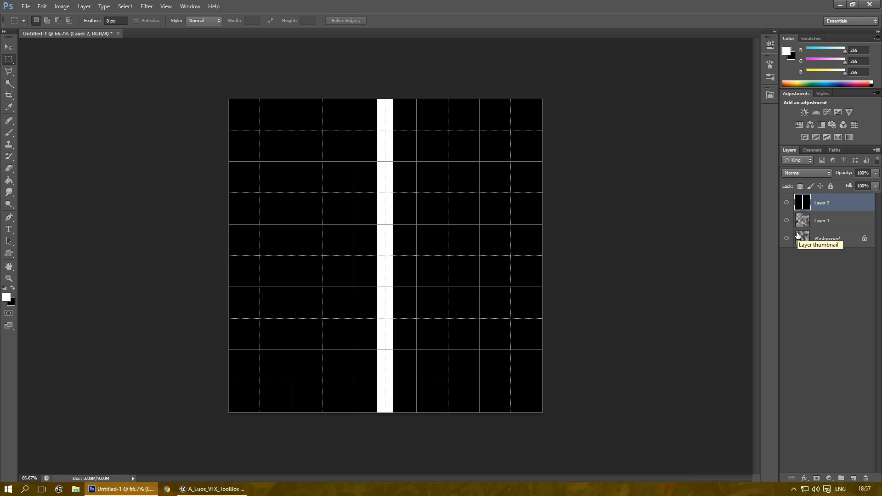
key("ctrl+a")
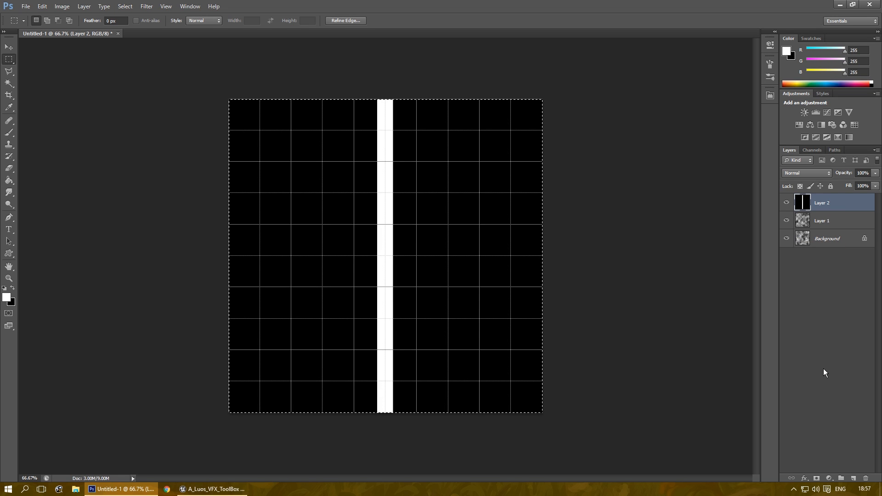
Step: Cut the white stripe from Layer 2 and paste it into the Background's Blue channel
key("ctrl+x")
left_click(787, 202)
left_click(787, 220)
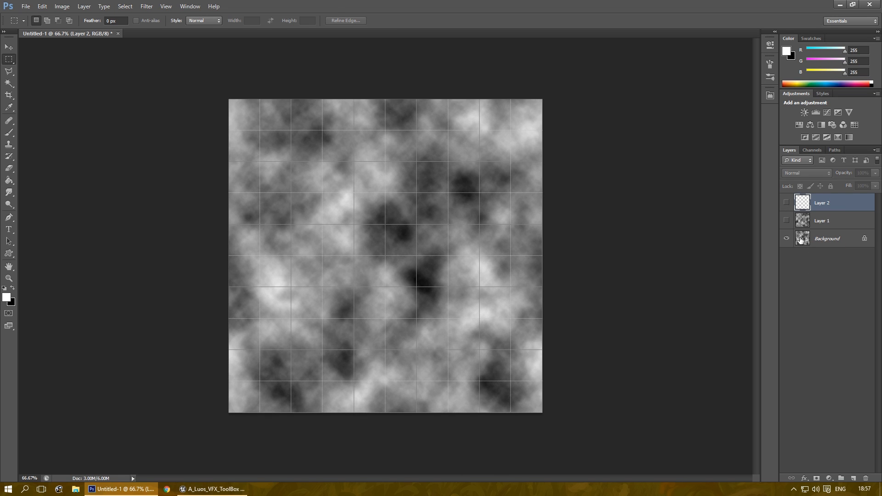
left_click(827, 238)
left_click(808, 150)
left_click(810, 217)
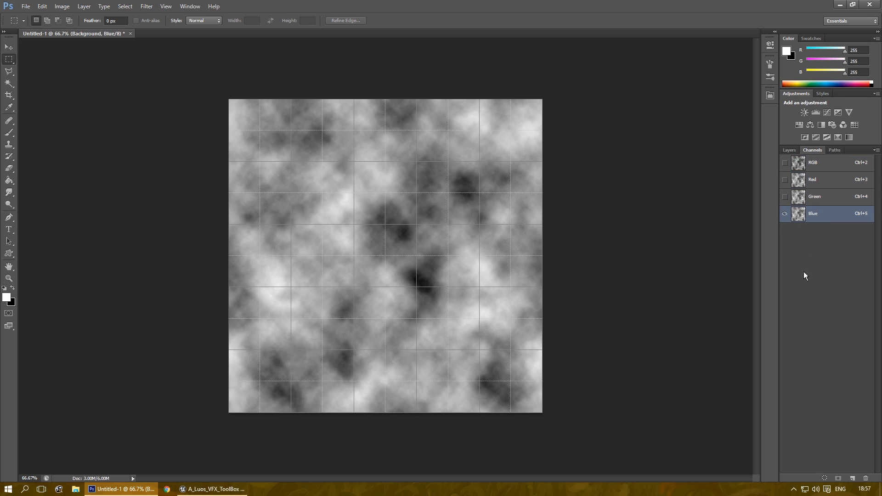
key("ctrl+v")
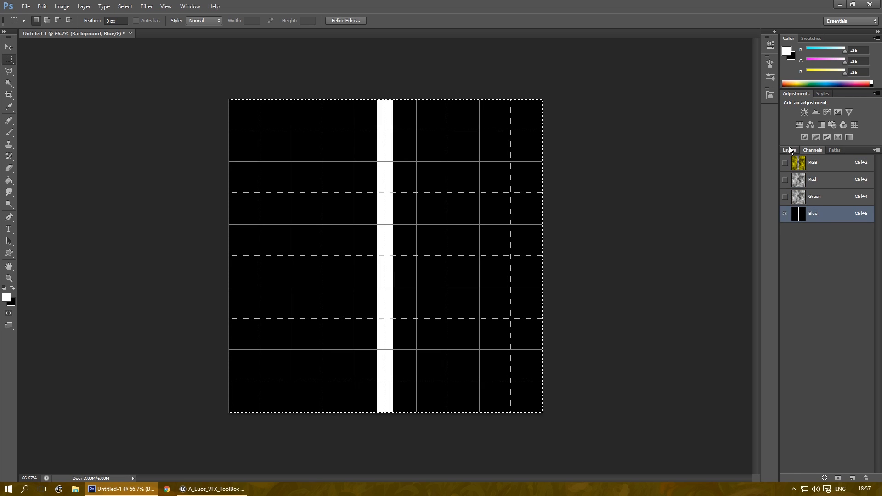
left_click(790, 150)
left_click(806, 150)
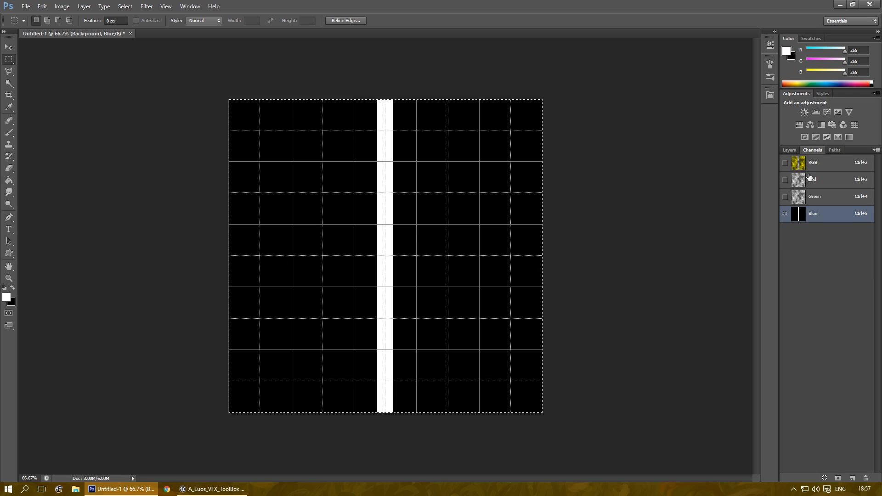
left_click(809, 163)
left_click(789, 150)
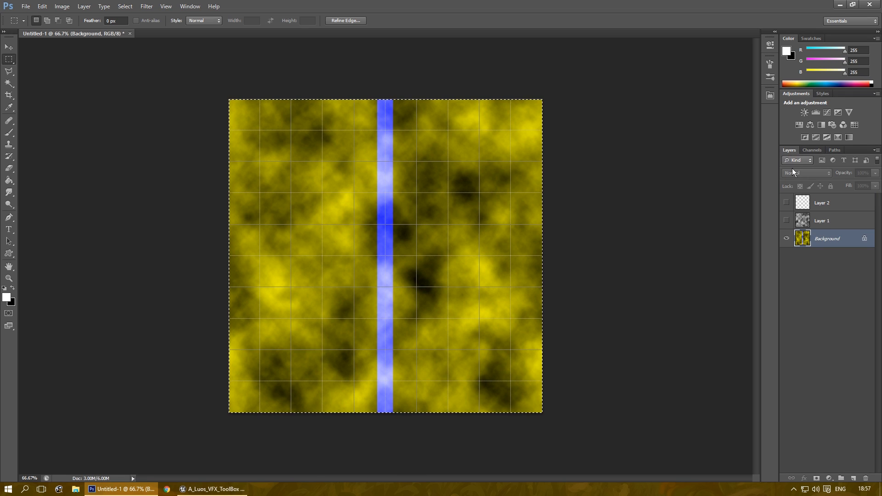
Step: Move Layer 1's clouds into the Background's Green channel
left_click(787, 220)
left_click(817, 222)
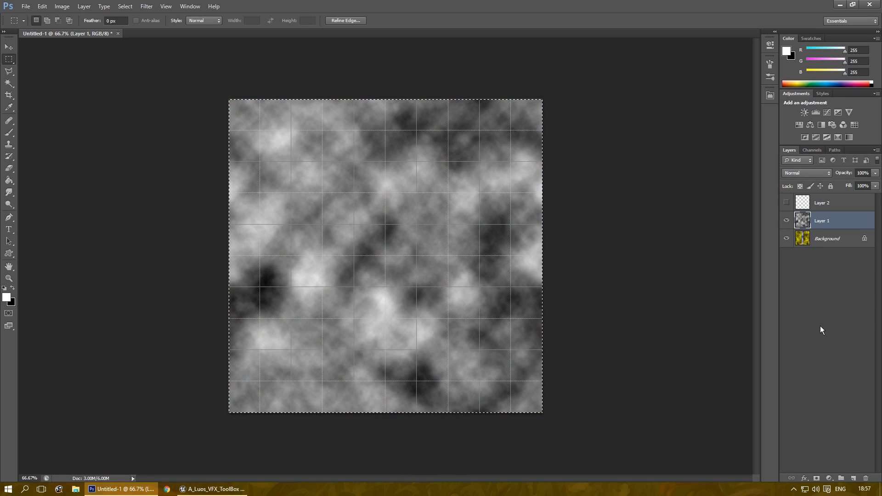
key("ctrl+x")
left_click(802, 238)
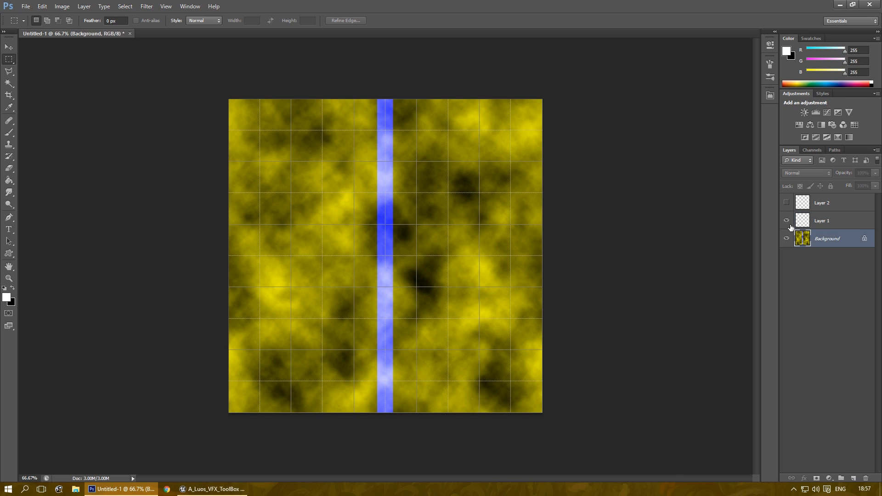
left_click(813, 149)
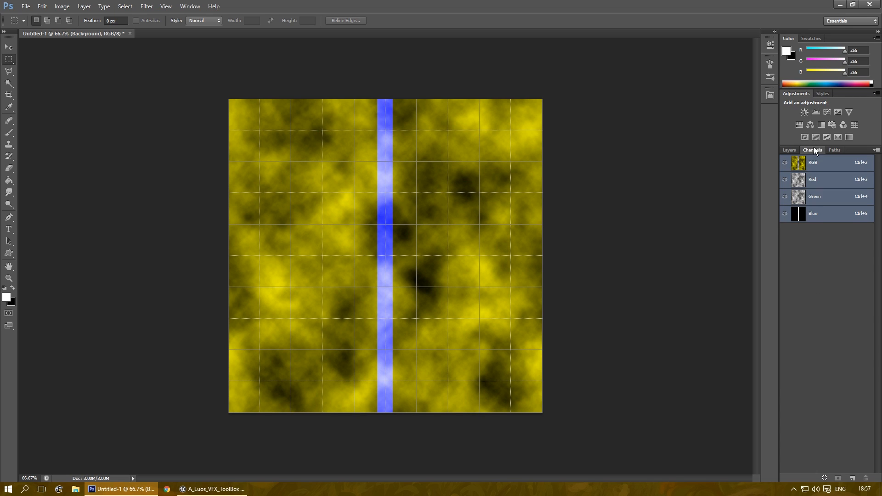
left_click(814, 197)
key("ctrl+a")
left_click(785, 163)
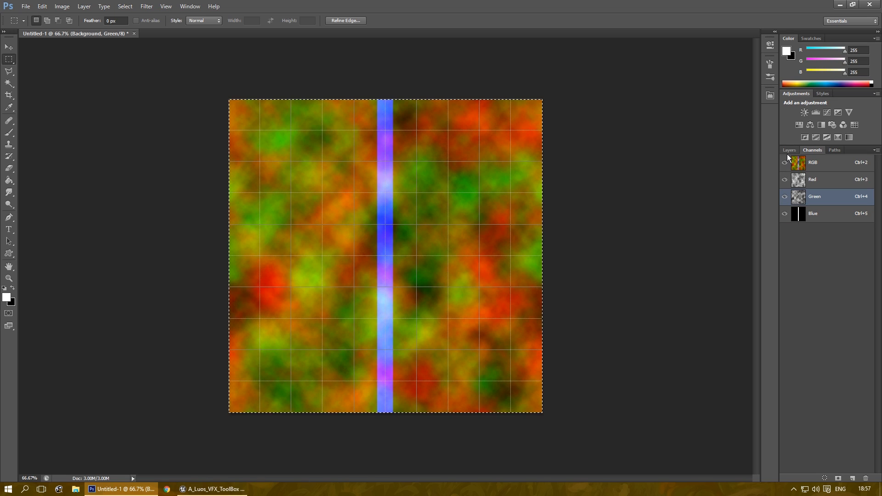
left_click(789, 152)
Step: Deselect and delete the emptied Layer 1 and Layer 2
left_click(122, 101)
left_click(809, 204)
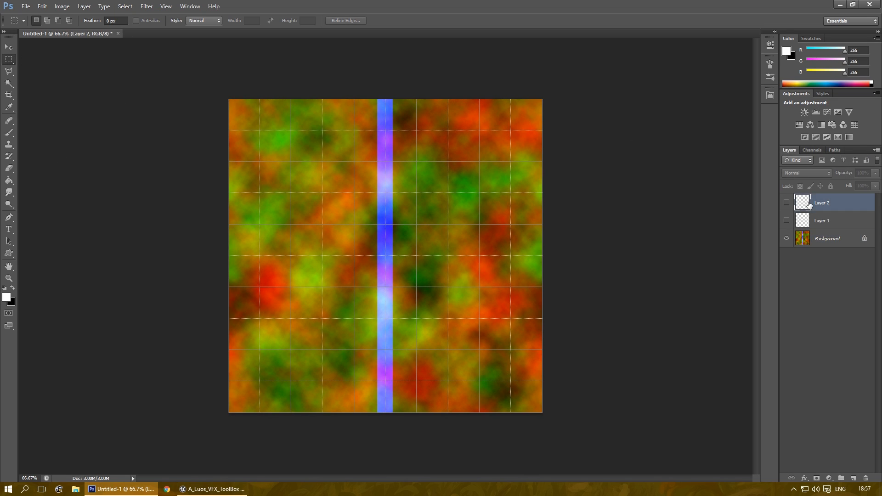
key("Delete")
key("Delete")
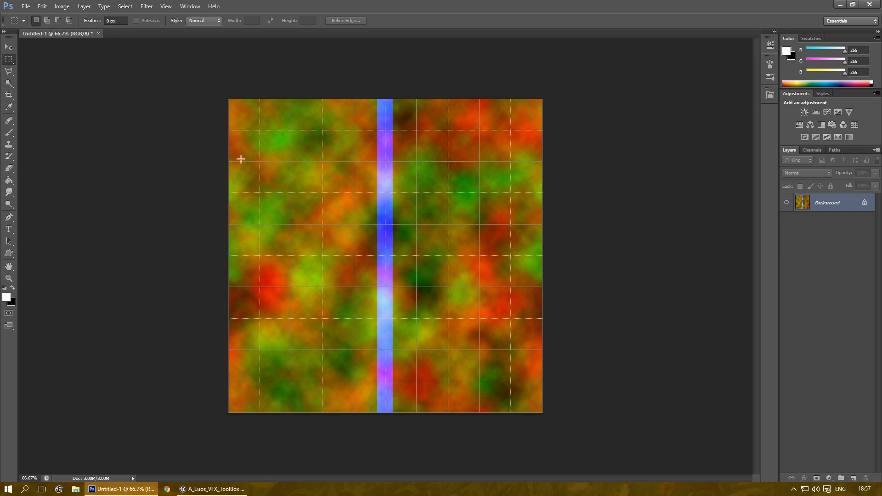
Step: Save the texture as T_GenericLightning_01.png in Tests and return to Unreal Editor
left_click(28, 10)
left_click(65, 118)
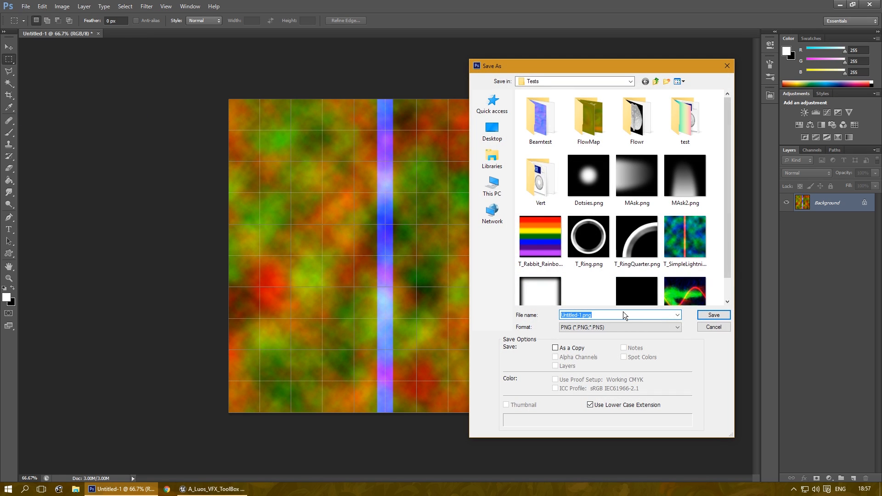
type("T_")
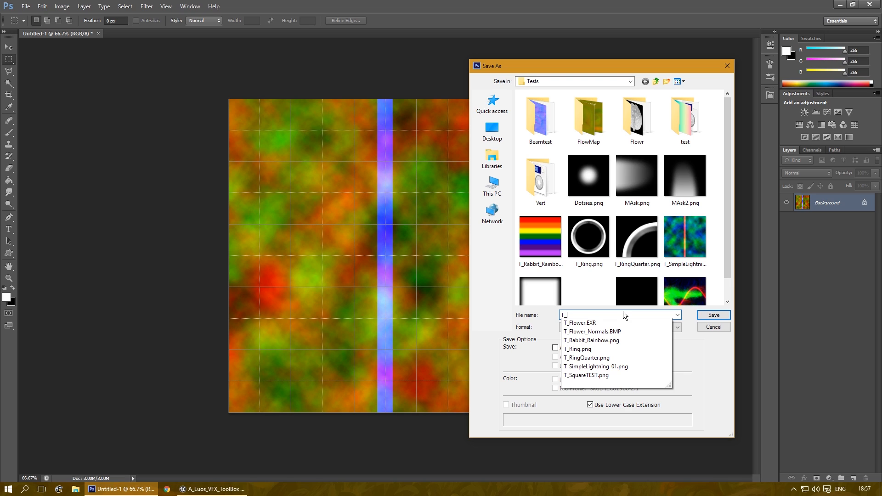
type("GenericLightning_01")
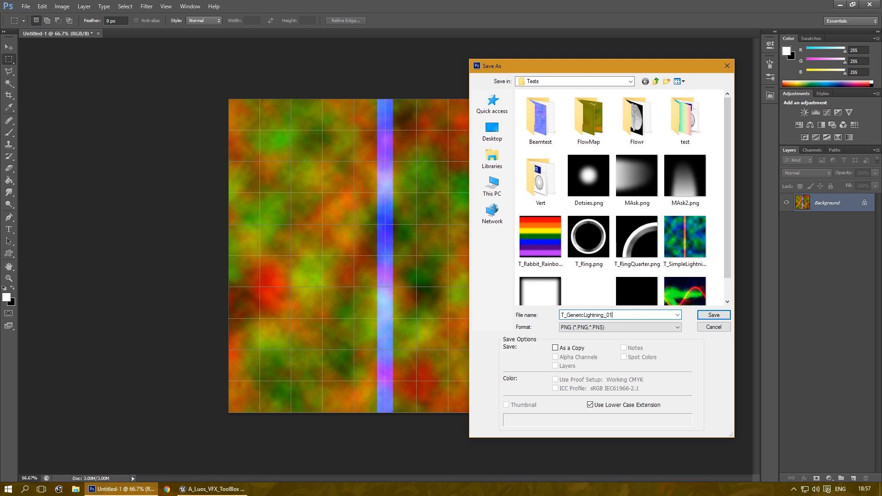
key("Return")
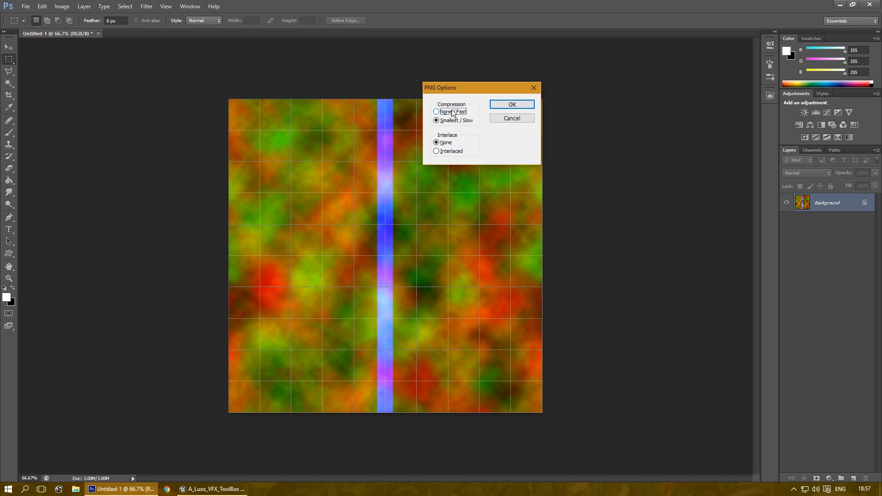
left_click(500, 105)
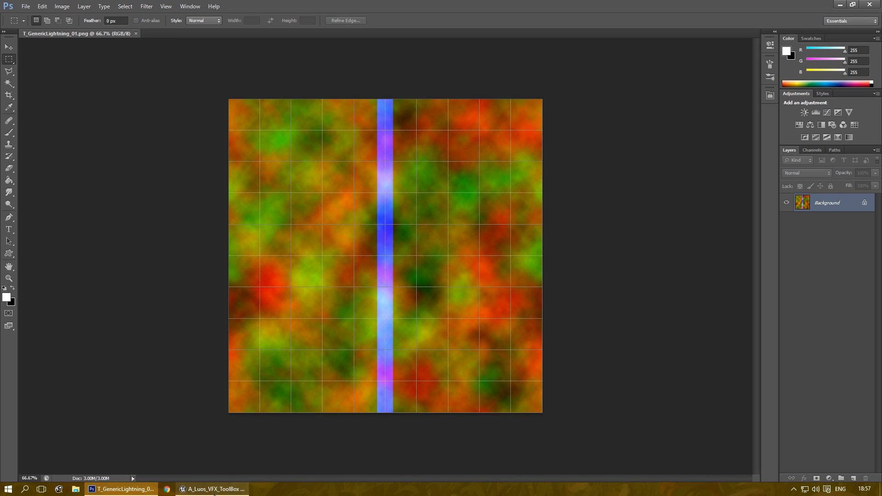
left_click(215, 488)
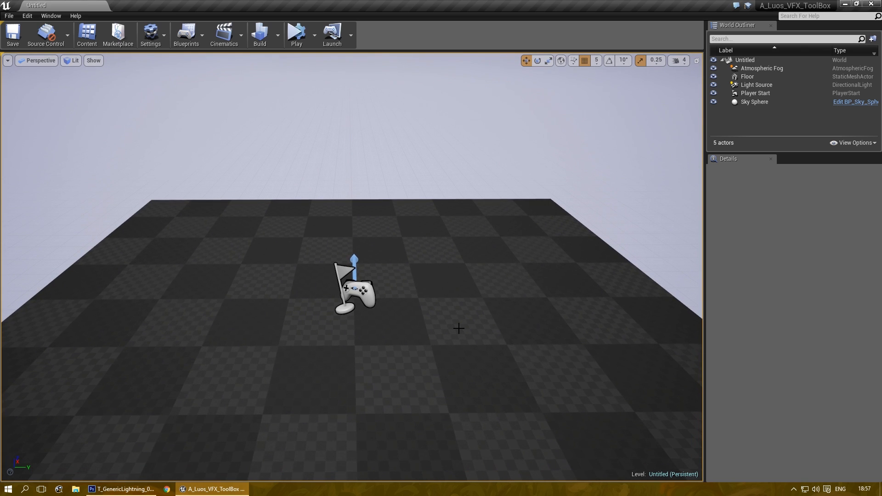
Step: Create a GenericLightning folder inside ZZ_Tests in a floating Content Browser
key("ctrl+shift+f")
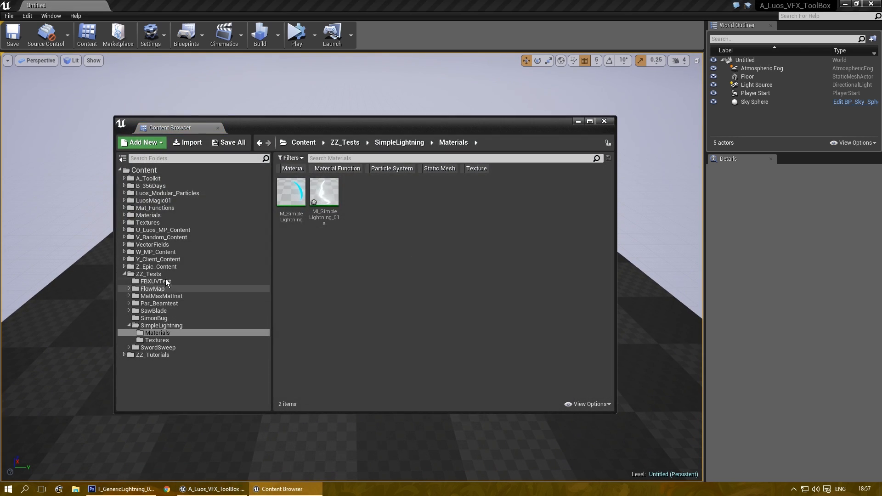
left_click(164, 274)
right_click(536, 309)
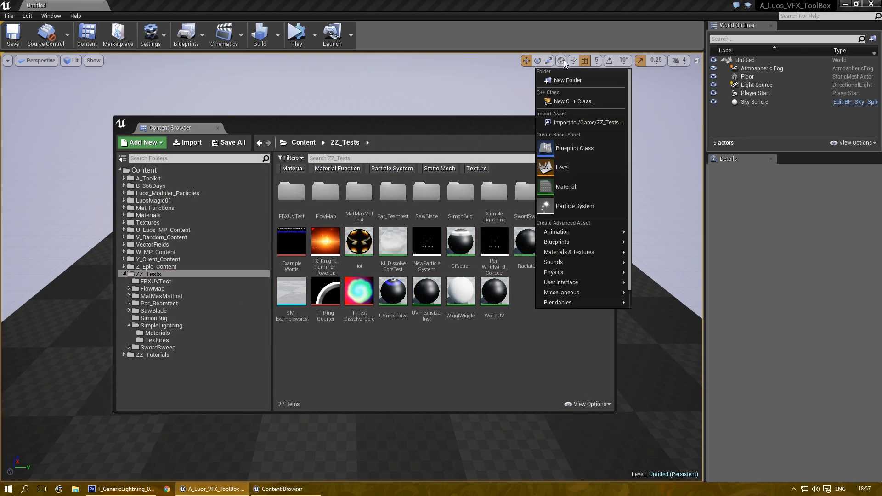
left_click(568, 80)
type("GenericLig")
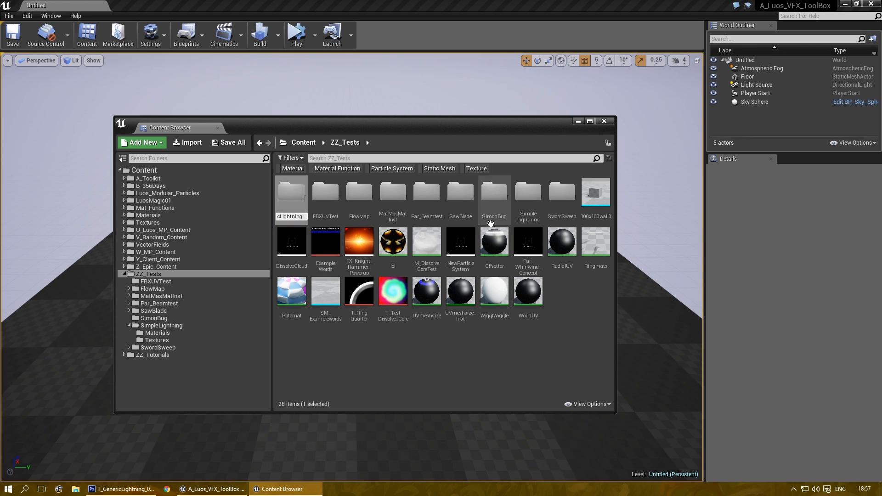
type("htning")
key("Return")
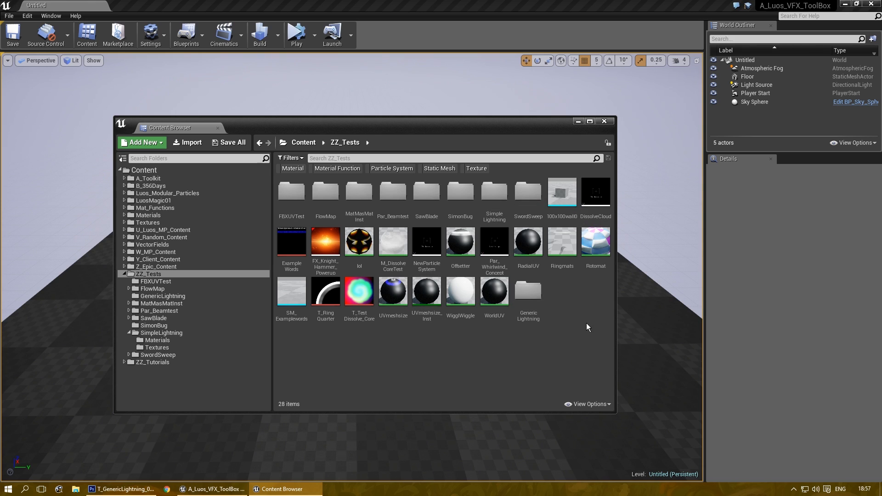
Step: Add a Textures subfolder inside GenericLightning
double_click(528, 290)
right_click(287, 225)
left_click(316, 236)
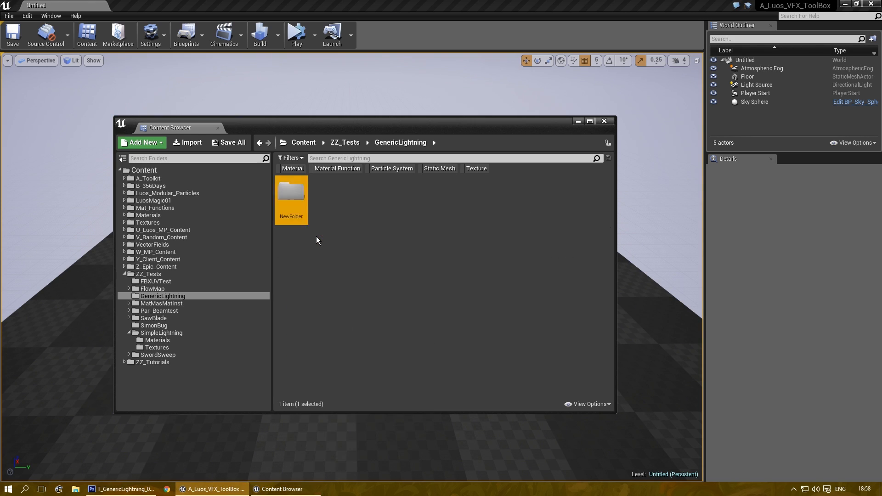
type("Textures")
key("Return")
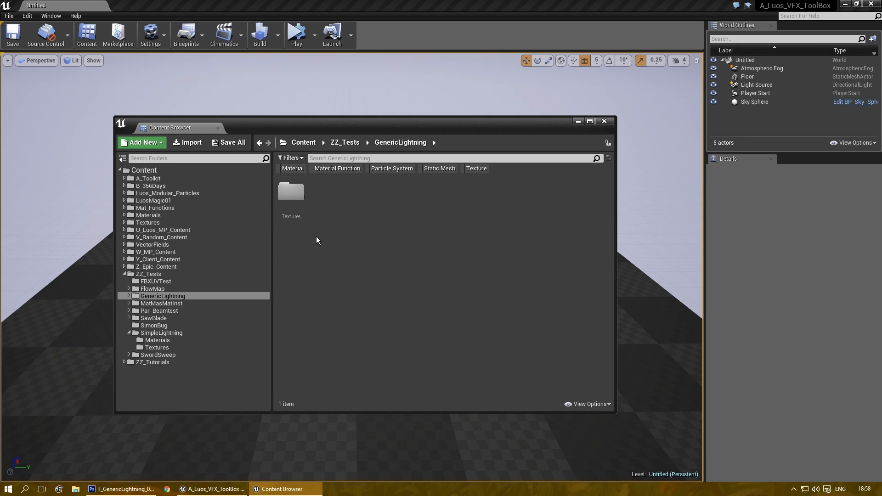
Step: Add a Materials subfolder alongside it, then go into the Textures folder
right_click(317, 236)
left_click(338, 250)
type("Material")
key("Return")
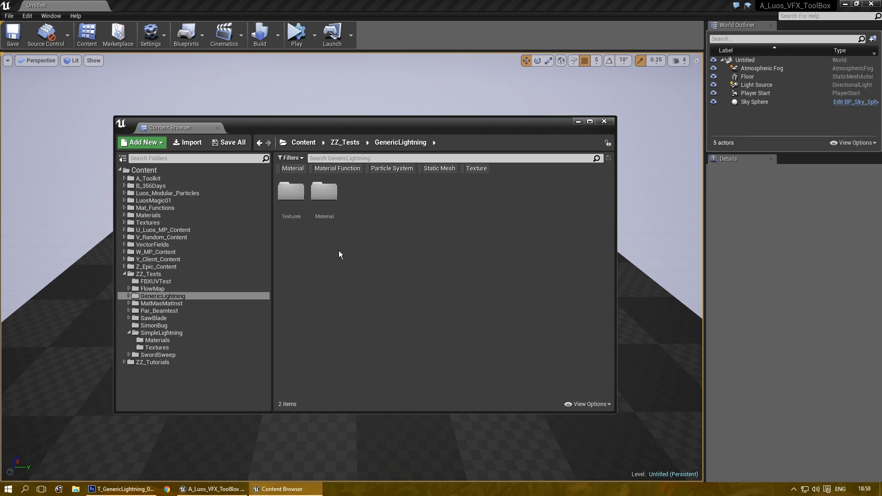
left_click(325, 195)
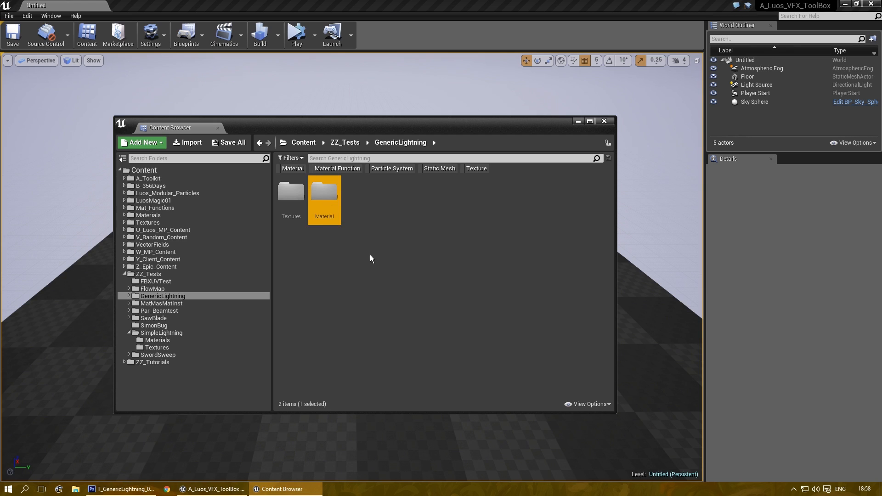
key("End")
type("s")
key("Return")
left_click(329, 203)
double_click(329, 203)
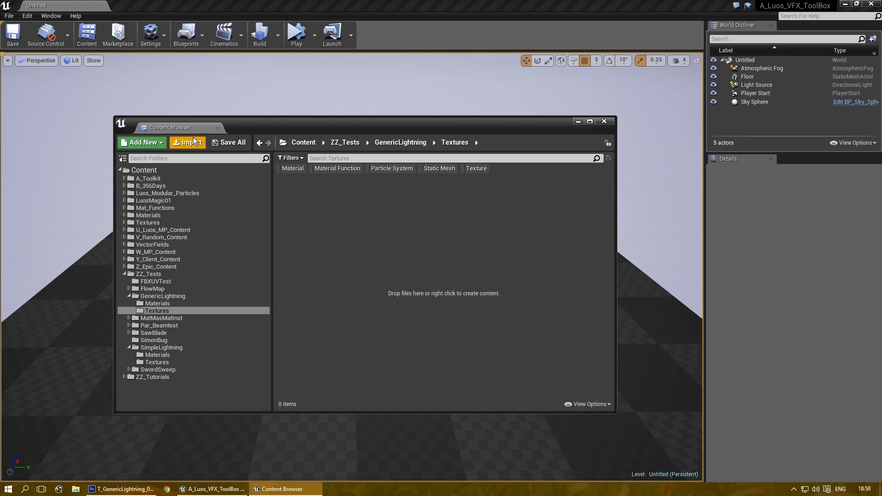
Step: Import T_GenericLightning_01.png from K:\_Work_\Tests into the Textures folder
left_click(192, 140)
left_click(120, 21)
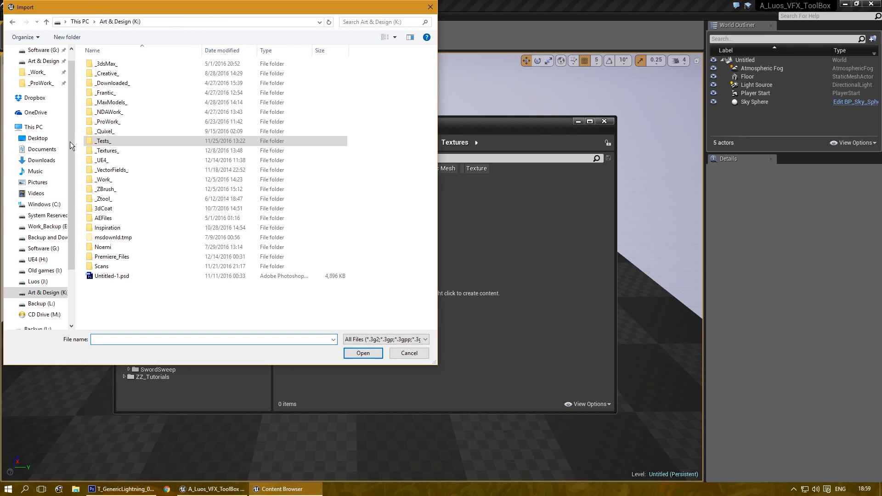
double_click(103, 180)
double_click(101, 238)
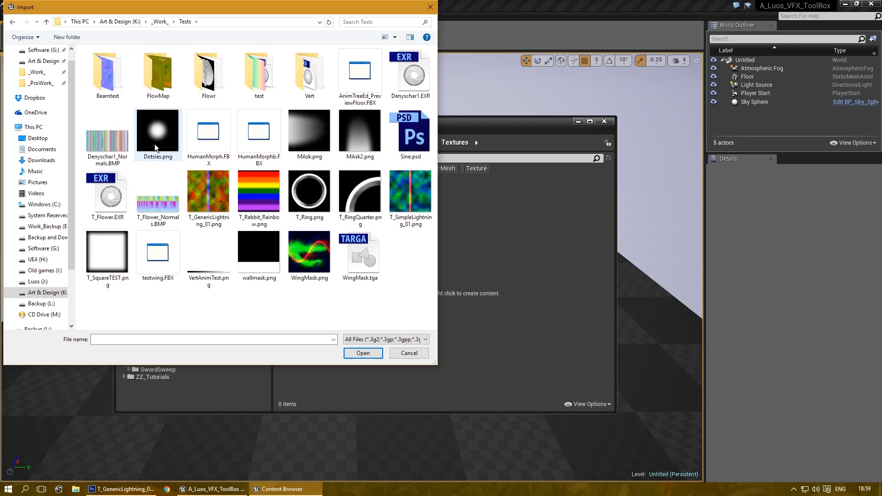
left_click(224, 196)
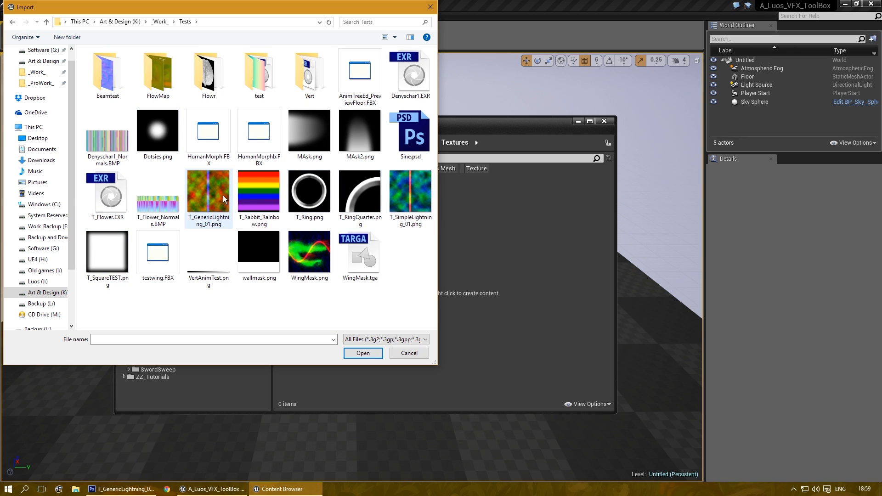
double_click(198, 186)
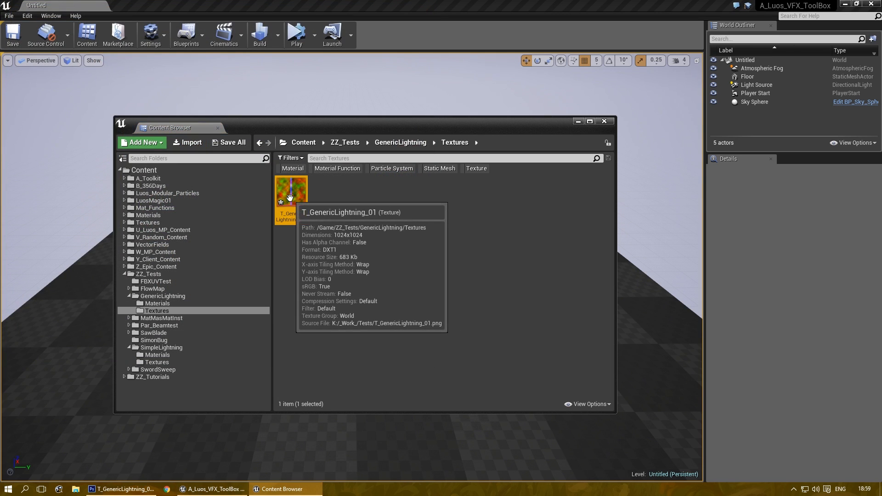
Step: Set T_GenericLightning_01 to texture group Effects, Compress Without Alpha on, sRGB off
double_click(286, 179)
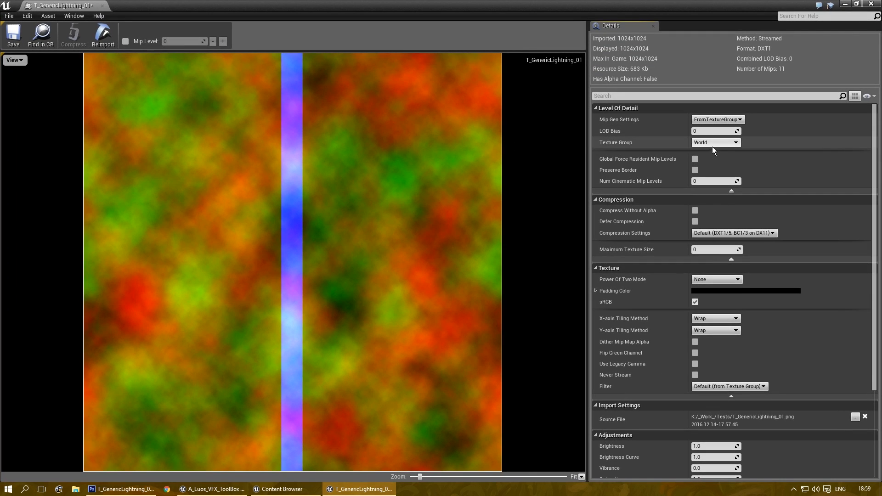
left_click(713, 144)
left_click(715, 227)
left_click(721, 233)
left_click(710, 206)
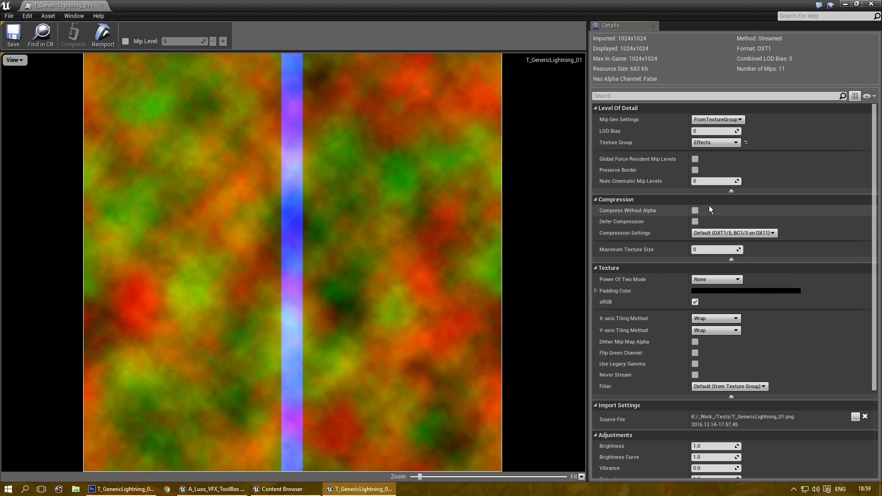
left_click(694, 211)
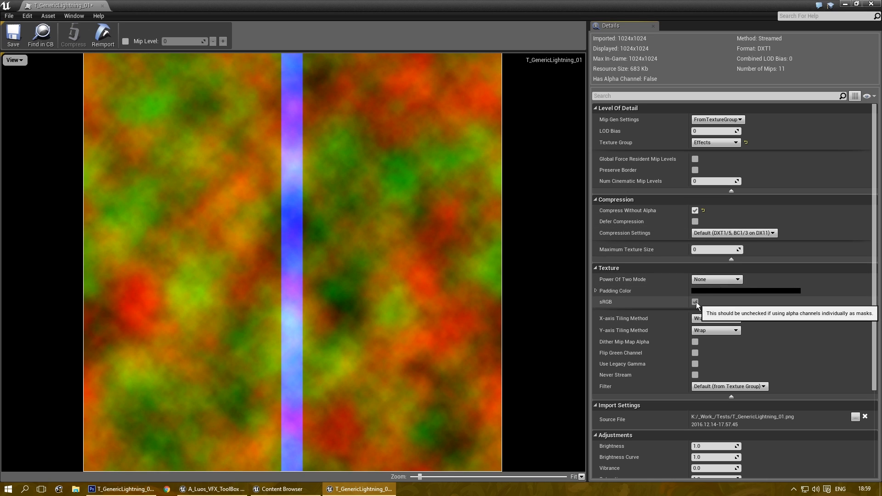
left_click(695, 302)
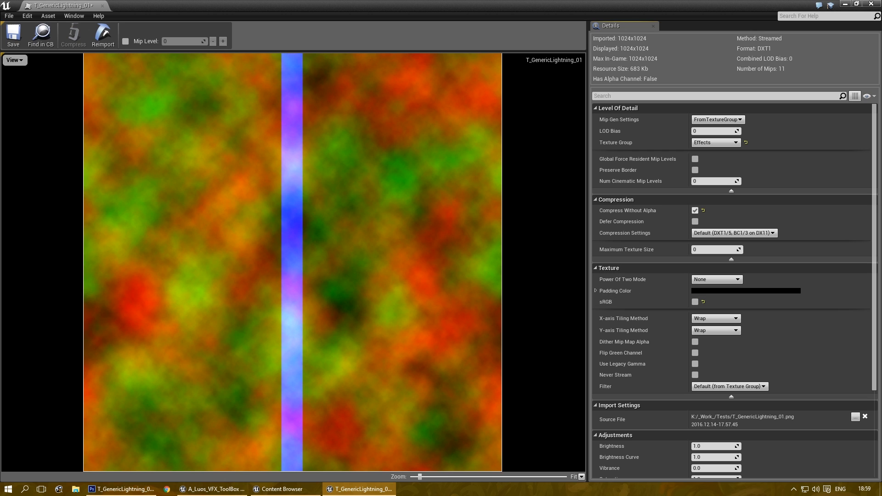
Step: Save the texture and close its editor
left_click(13, 34)
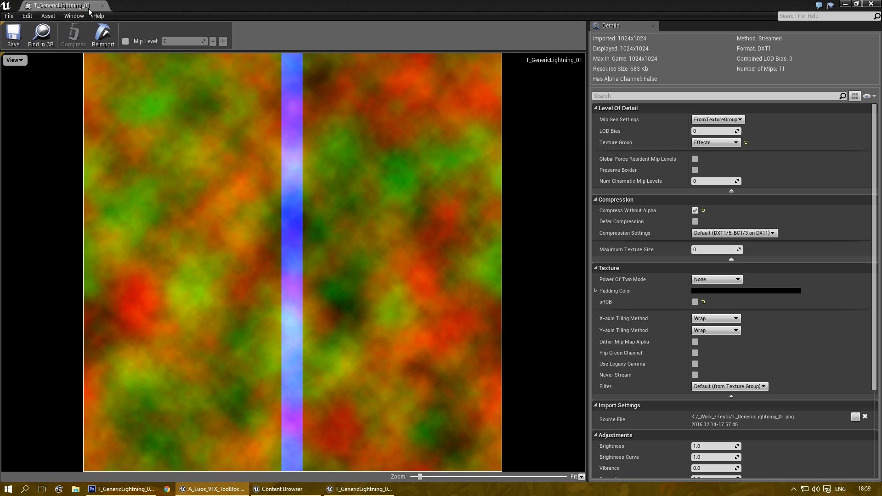
left_click(103, 6)
left_click(172, 306)
Step: Create a new material named M_GenericLightning_01 in the Materials folder
right_click(295, 201)
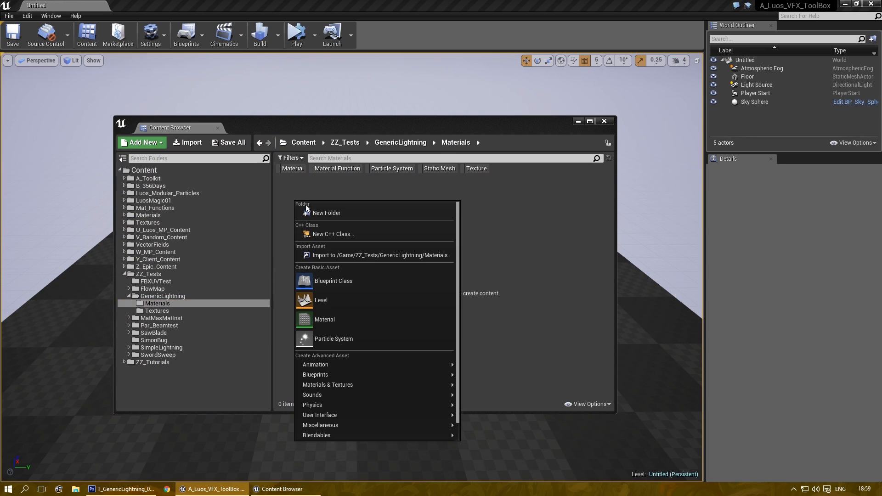
left_click(341, 316)
type("M_")
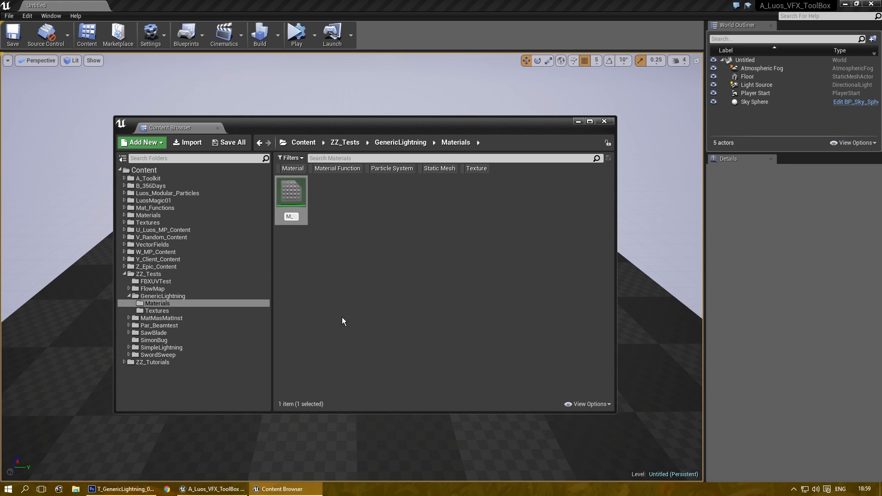
type("GenericLight")
type("ning_01")
key("Return")
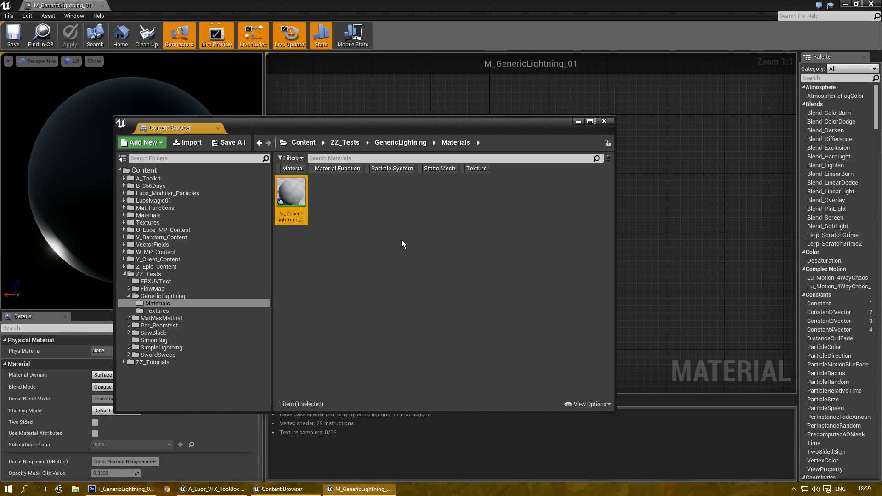
Step: Add a T_GenericLightning_01 Texture Sample node and preview the material on a plane
left_click(185, 311)
left_click_drag(425, 123, 362, 338)
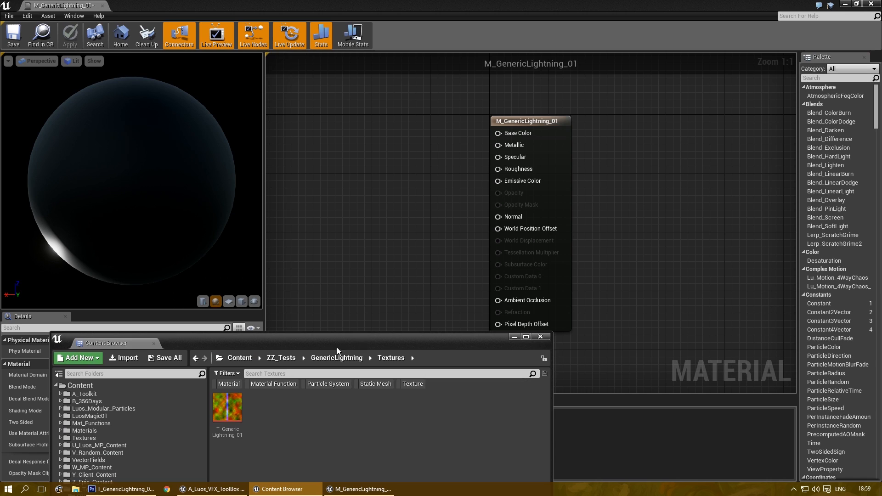
left_click_drag(227, 408, 388, 204)
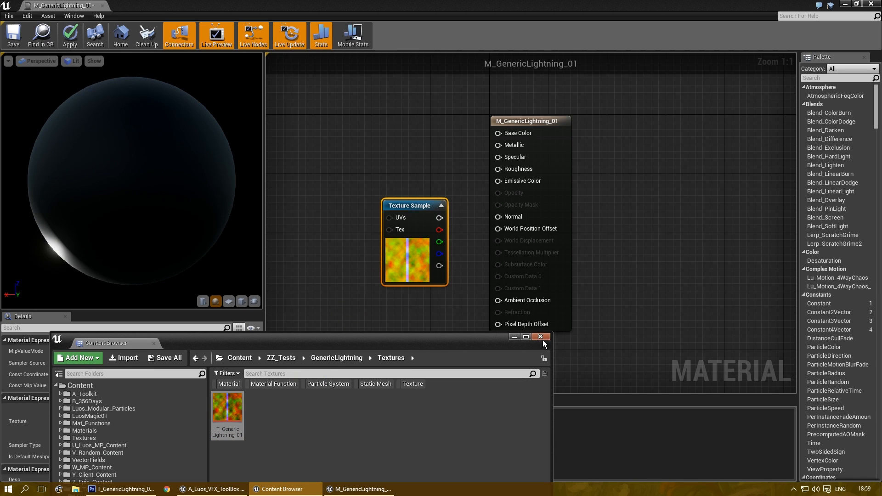
left_click(541, 337)
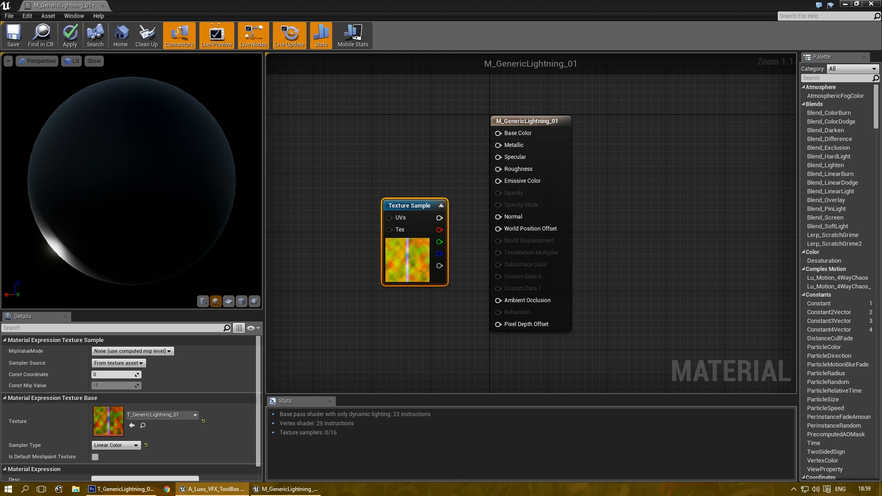
right_click_drag(418, 143, 508, 175)
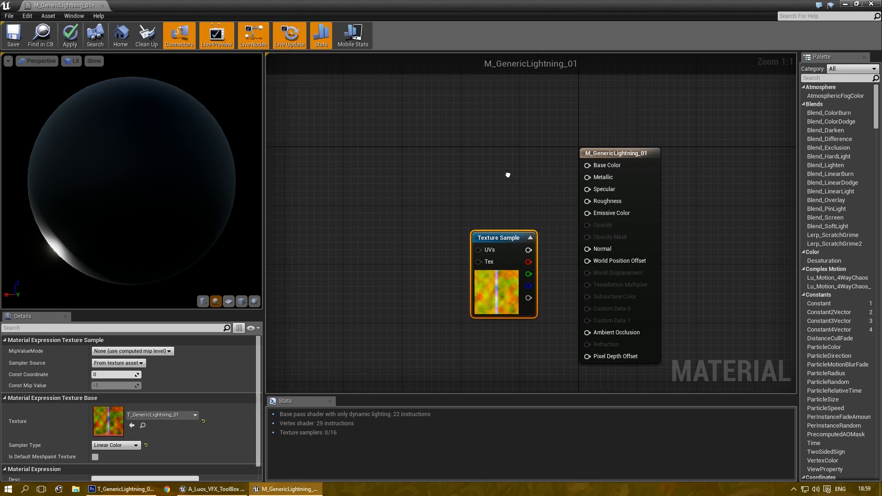
left_click(228, 302)
scroll(154, 194, "up", 2)
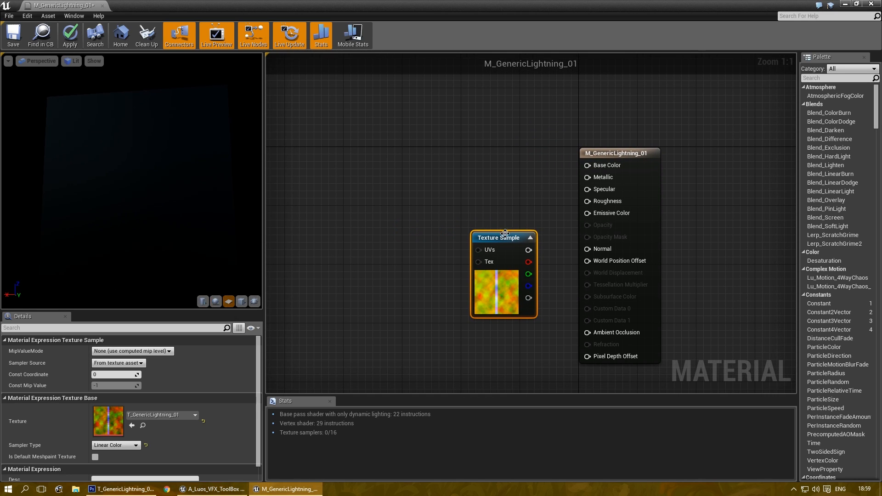
left_click_drag(505, 233, 437, 164)
left_click(487, 193)
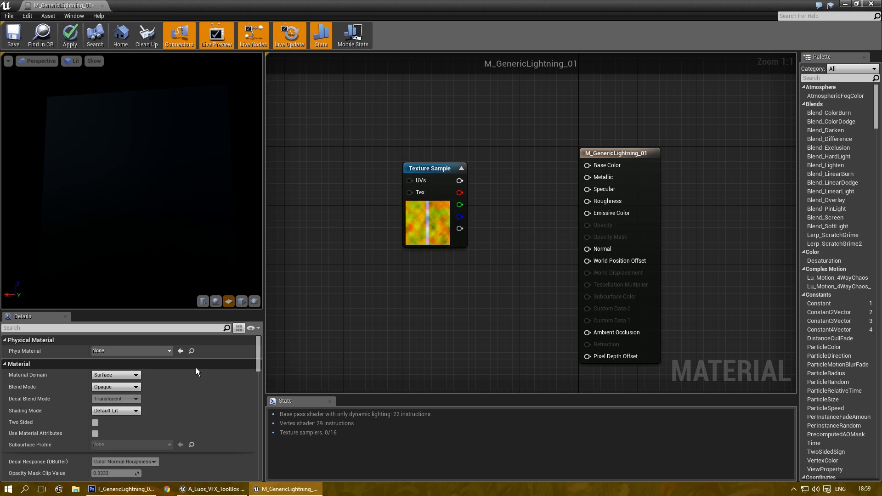
Step: Set Blend Mode to Translucent, Shading Model to Unlit, and untick Tangent Space Normal
left_click(117, 389)
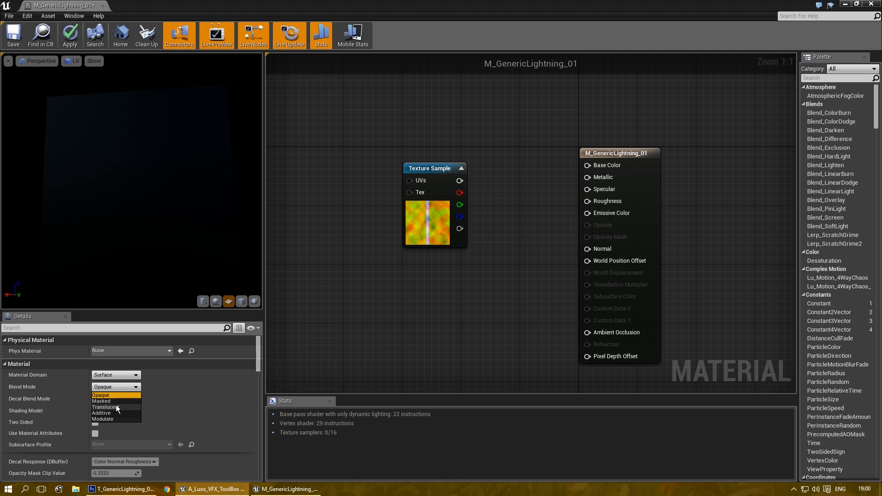
left_click(116, 406)
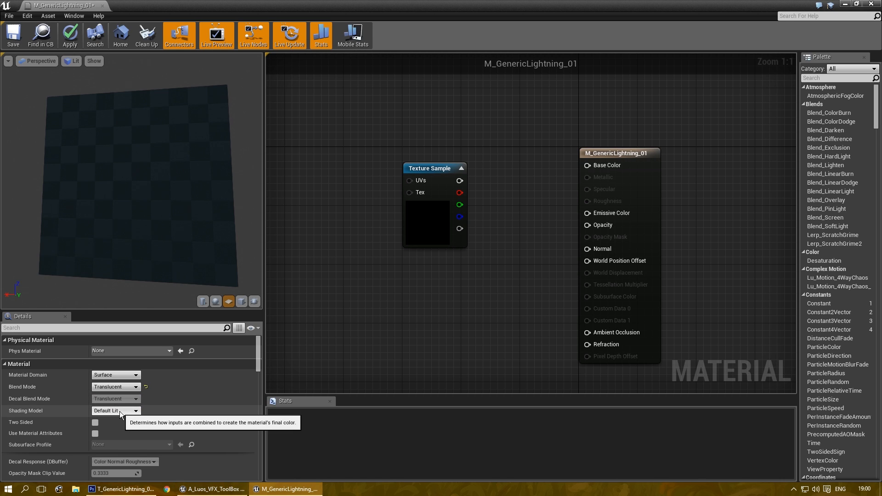
left_click(120, 412)
left_click(118, 417)
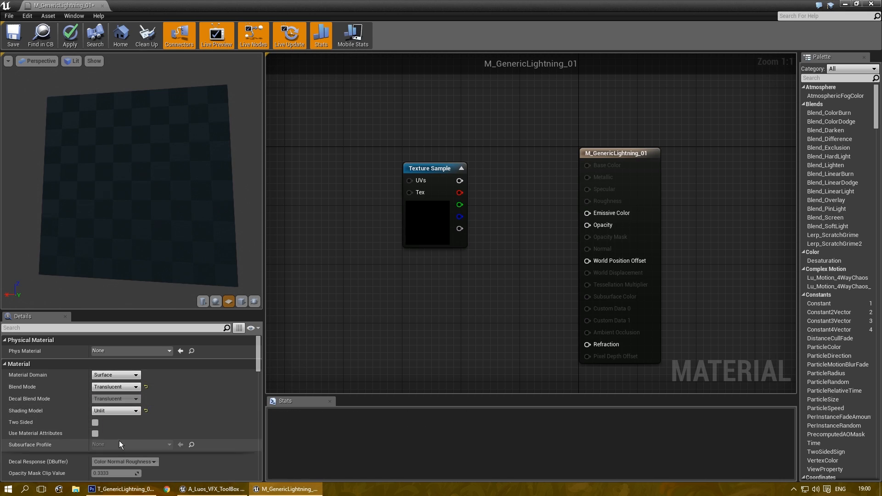
left_click_drag(258, 348, 261, 368)
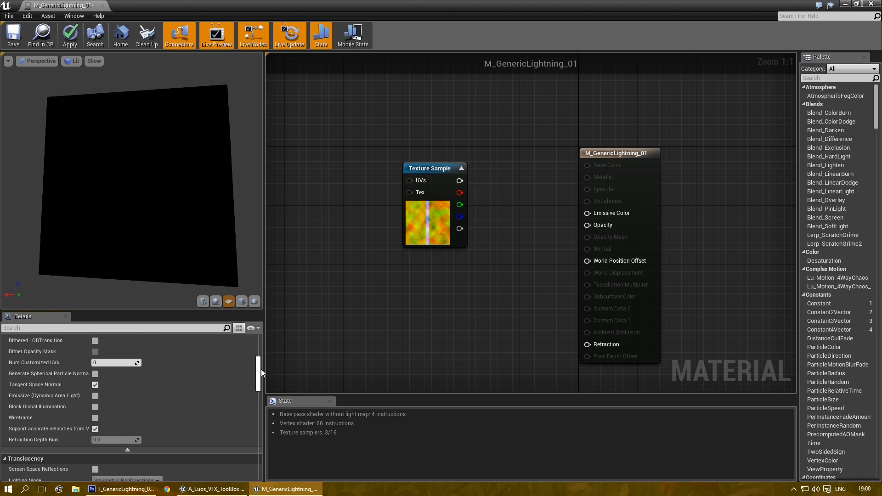
left_click(95, 385)
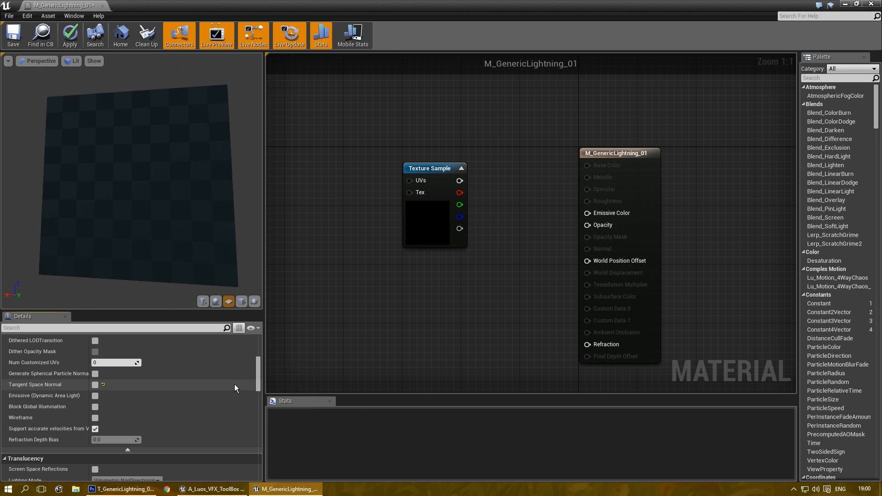
Step: Reposition the Texture Sample node and pan the graph to tidy the layout
left_click_drag(260, 379, 263, 403)
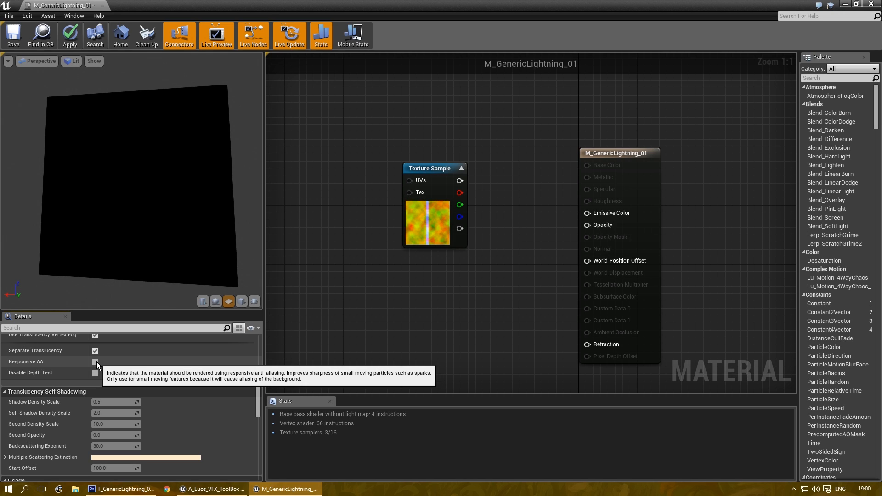
left_click_drag(256, 404, 257, 367)
right_click_drag(374, 255, 393, 265)
right_click_drag(404, 183, 461, 198)
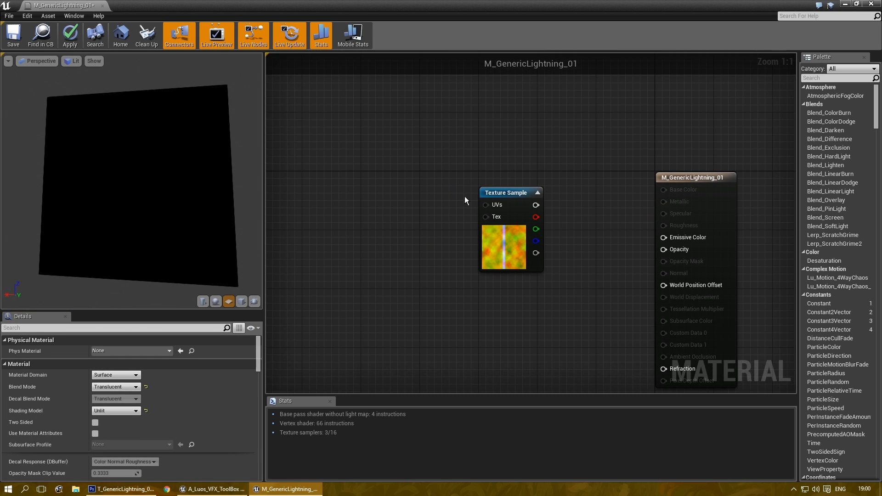
left_click_drag(500, 199, 429, 199)
right_click_drag(535, 225, 499, 203)
left_click_drag(398, 168, 379, 161)
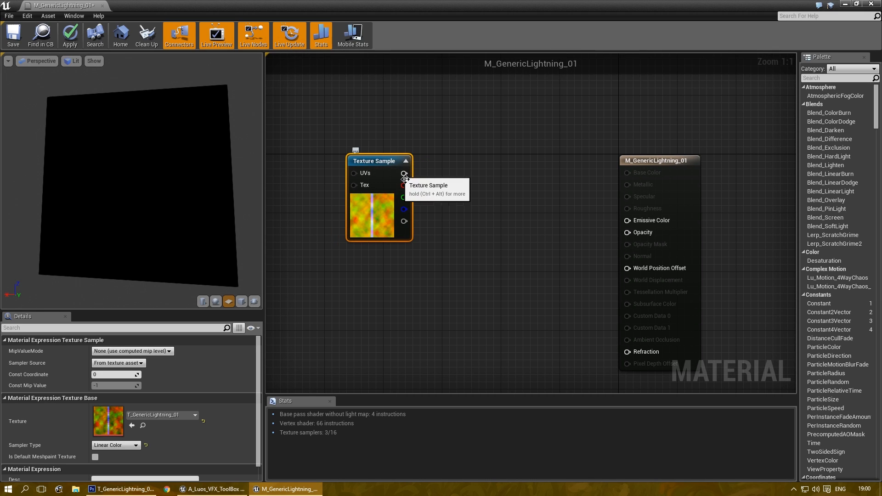
Step: Wire the Texture Sample's blue channel into the material's Opacity input
left_click(453, 205)
right_click_drag(453, 205, 427, 205)
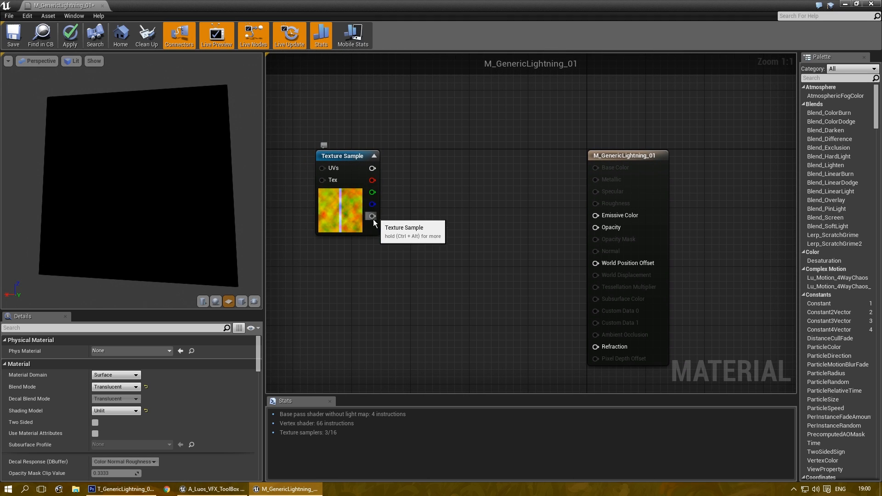
left_click_drag(598, 225, 596, 227)
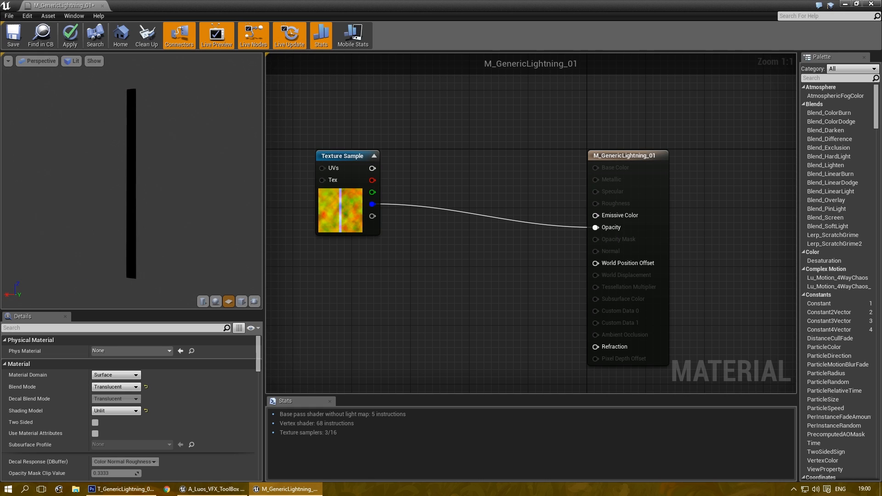
Step: Try a Multiply on the blue channel, delete it, then place a black Constant3Vector node
right_click_drag(433, 164, 453, 183)
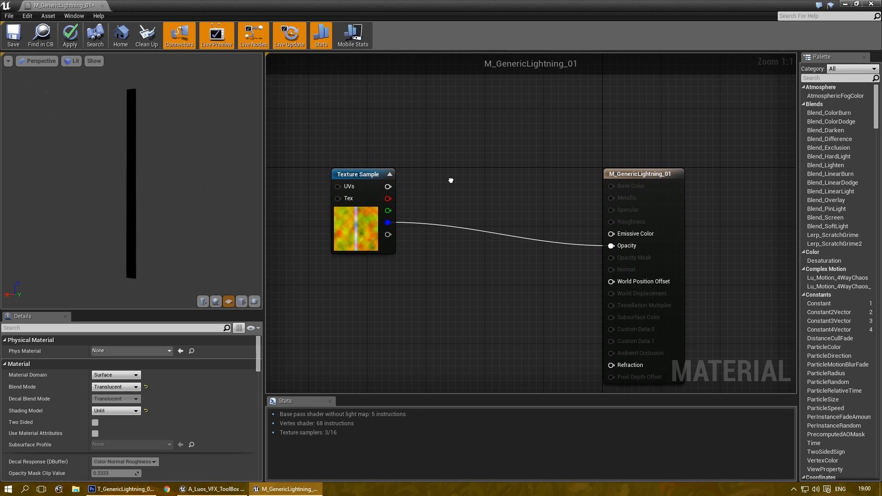
right_click_drag(424, 148, 436, 173)
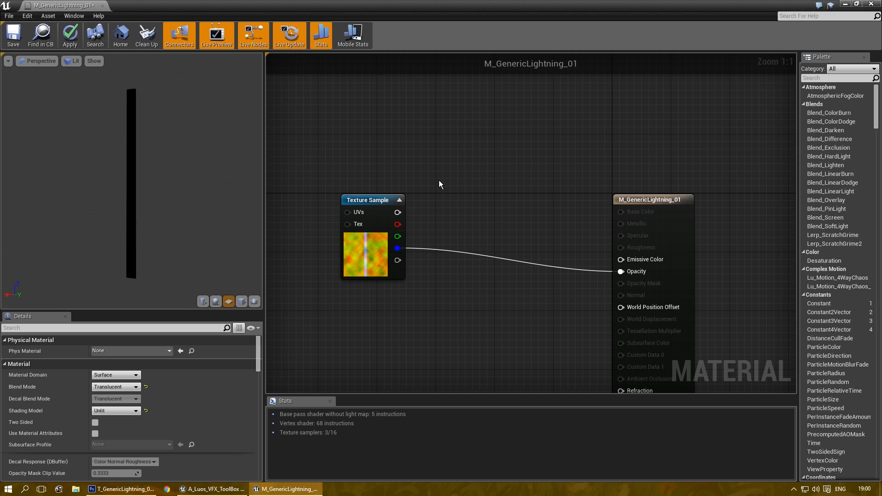
left_click(457, 194)
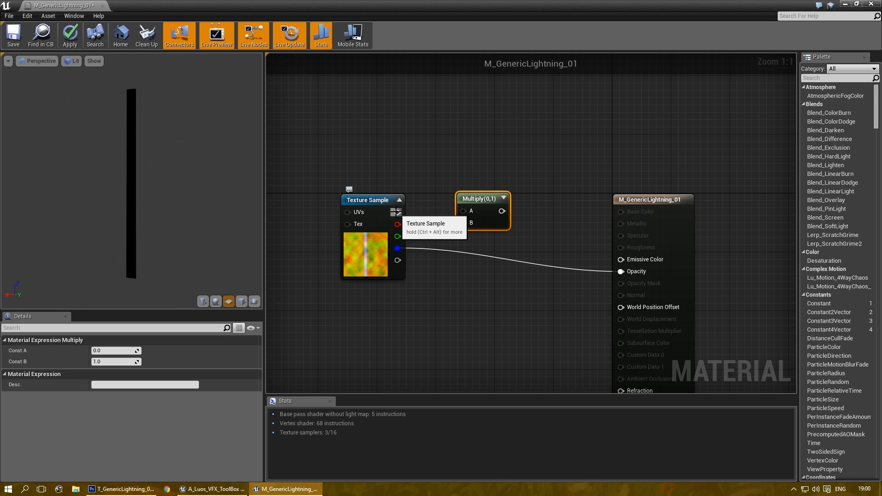
left_click_drag(398, 248, 470, 169)
right_click_drag(415, 137, 459, 164)
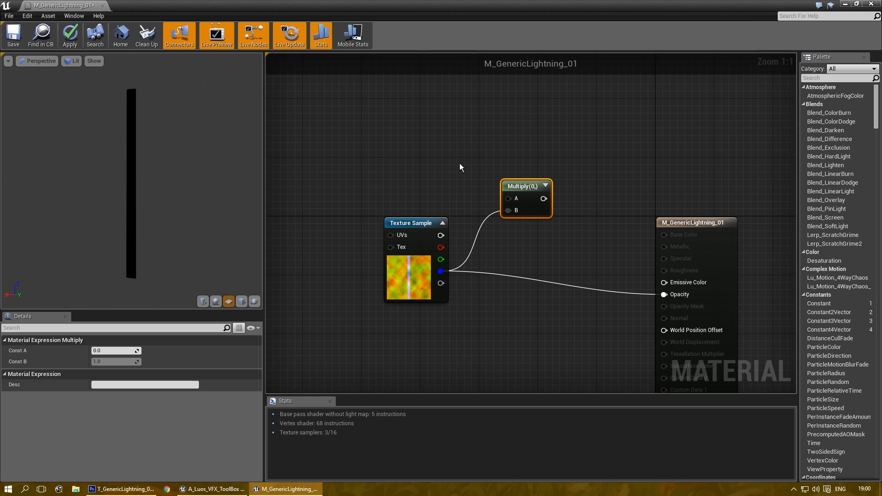
left_click(507, 210, "alt")
left_click_drag(524, 181, 510, 173)
key("Delete")
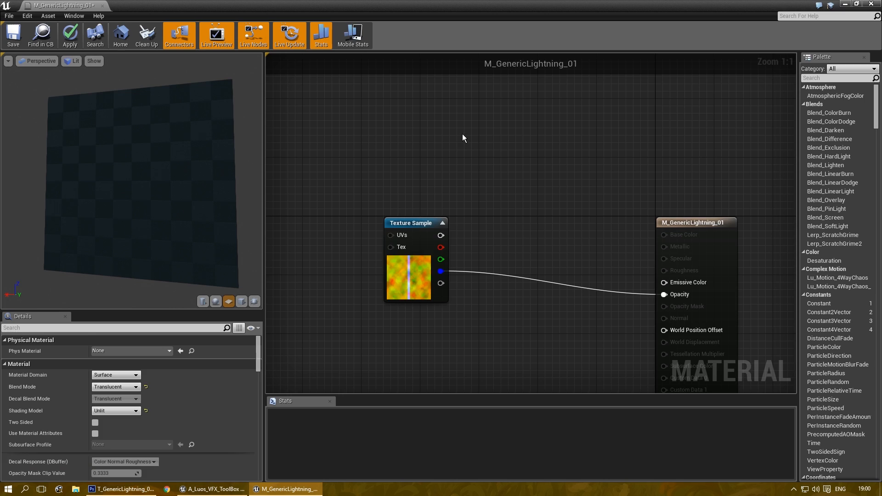
left_click(480, 138)
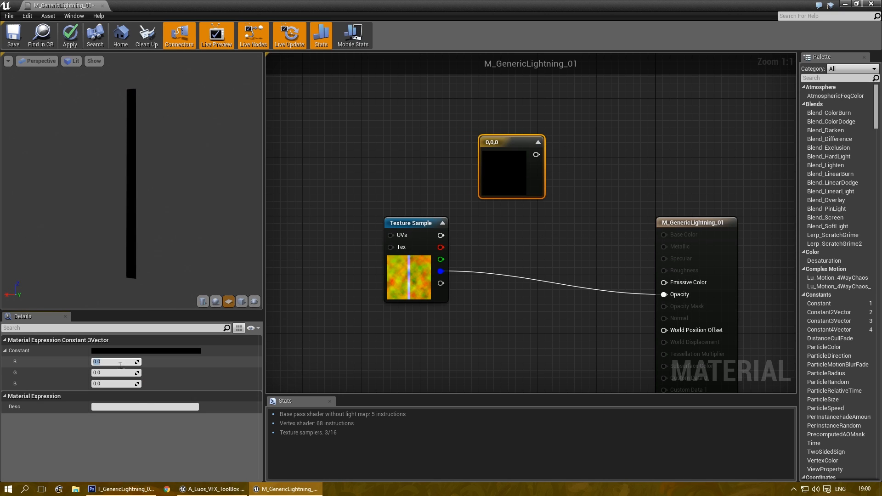
Step: Change the Constant3Vector from black to cyan (0.173, 1, 0.895) in the Color Picker
left_click(158, 354)
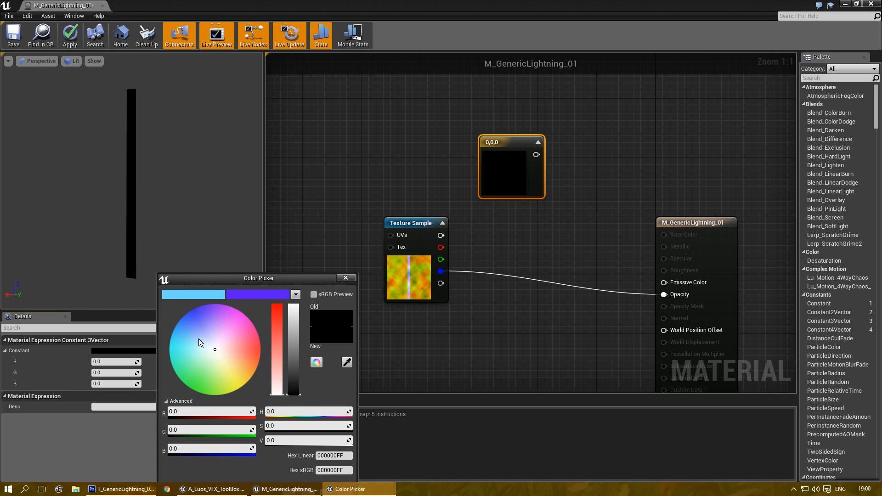
left_click_drag(293, 391, 304, 216)
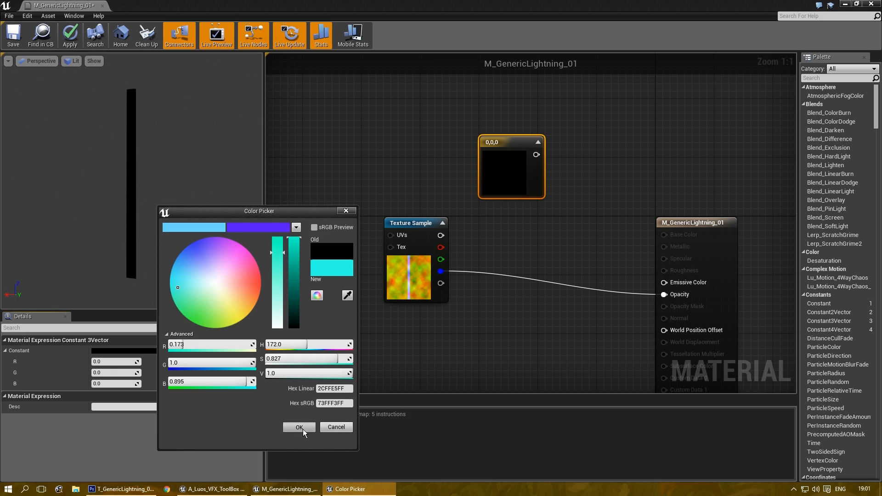
left_click(299, 427)
right_click(503, 137)
Step: Convert the cyan constant into a parameter named 'Color' and move it up-left
left_click(529, 146)
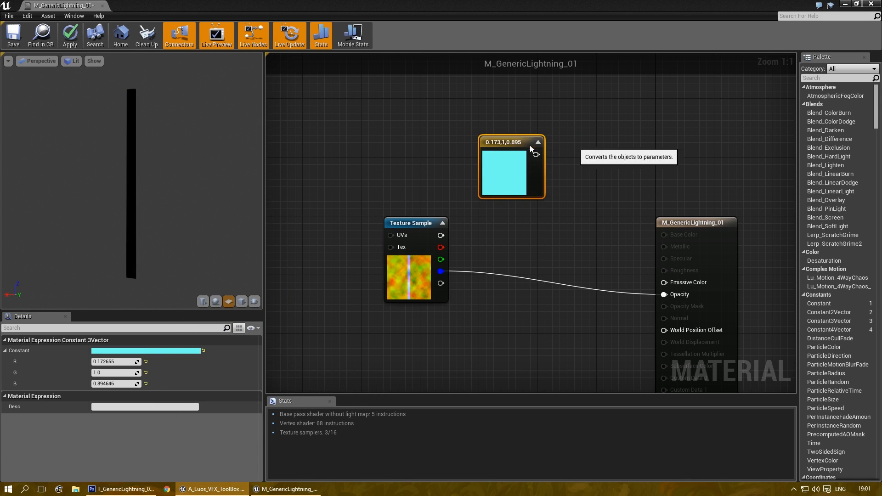
left_click(112, 417)
type("Color")
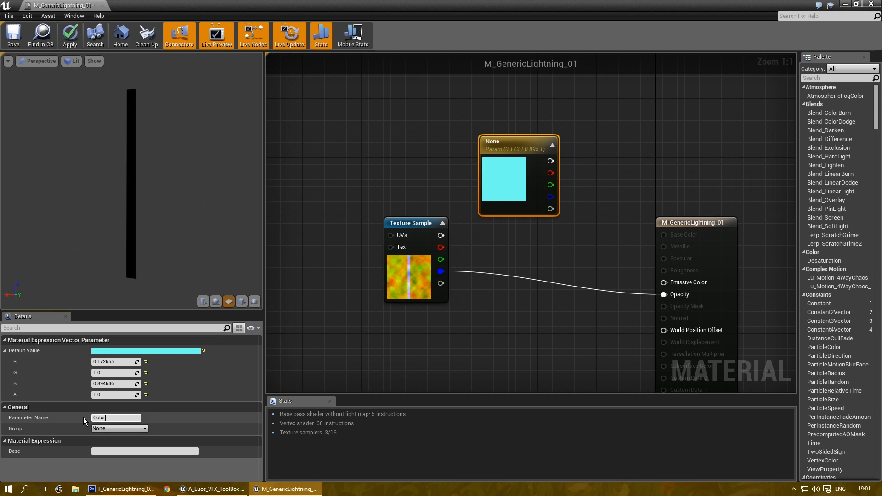
key("Return")
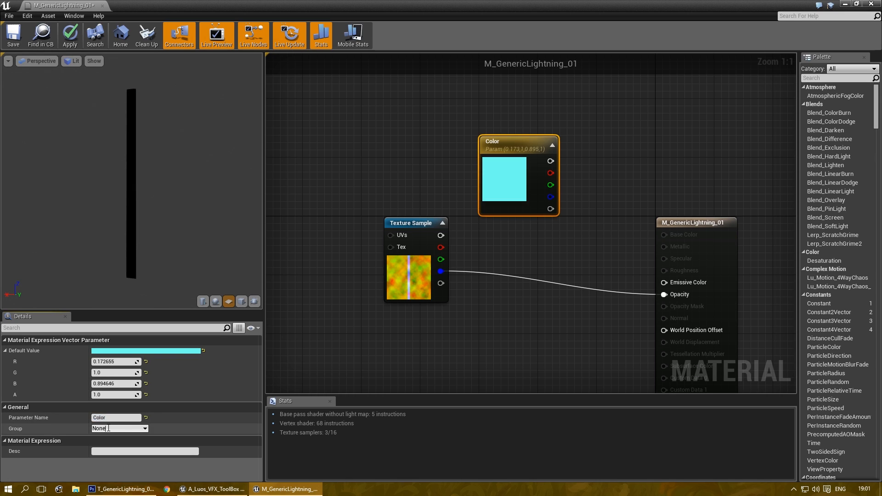
left_click_drag(515, 134, 453, 97)
right_click_drag(548, 165, 488, 185)
Step: Multiply Color by a new scalar parameter 'EmissiveStrength' with default value 10
left_click(488, 166)
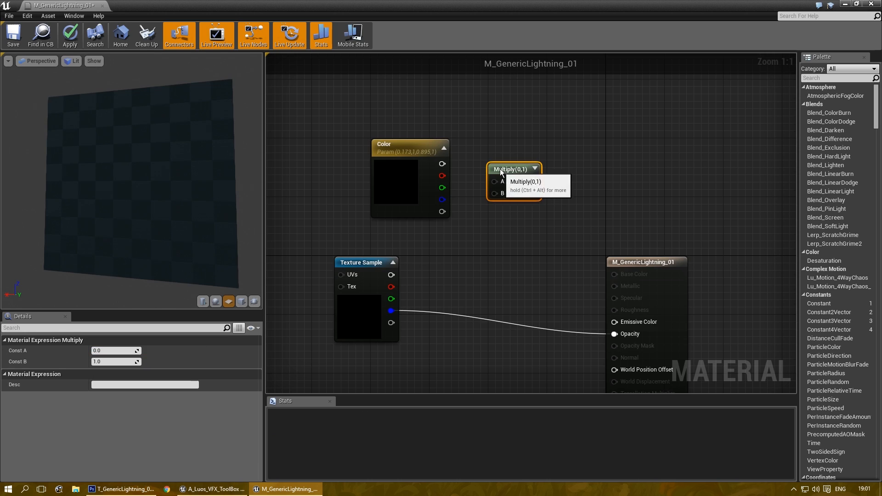
left_click_drag(442, 163, 524, 160)
left_click(470, 223)
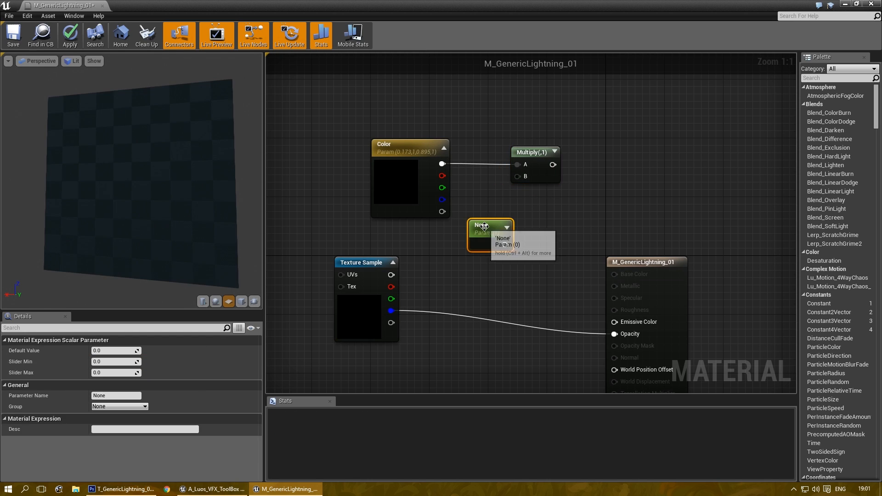
left_click(112, 395)
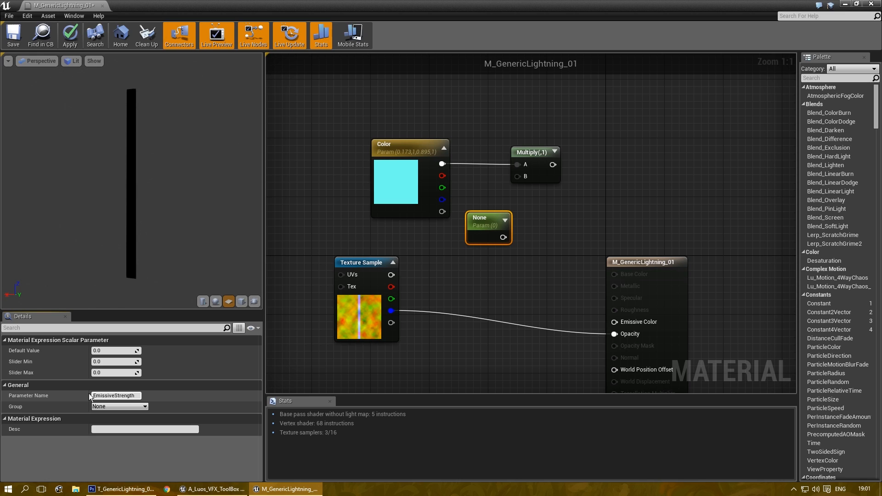
type("EmissiveStrength")
key("Return")
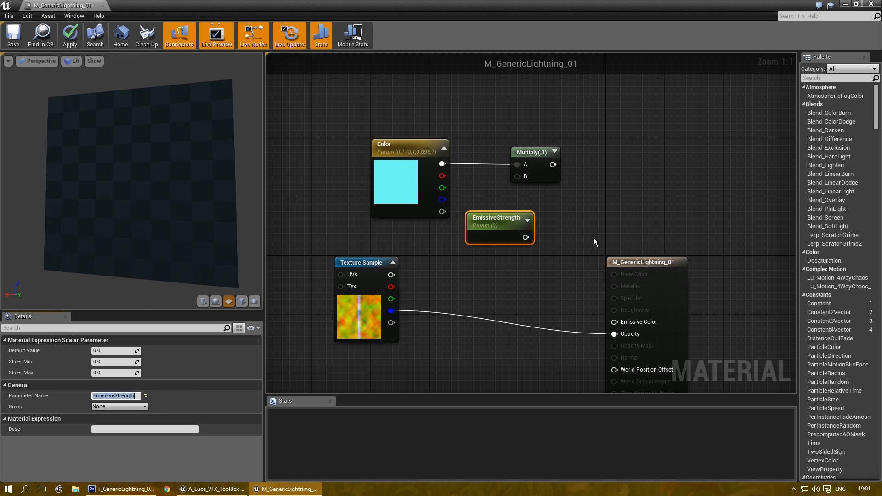
left_click(115, 350)
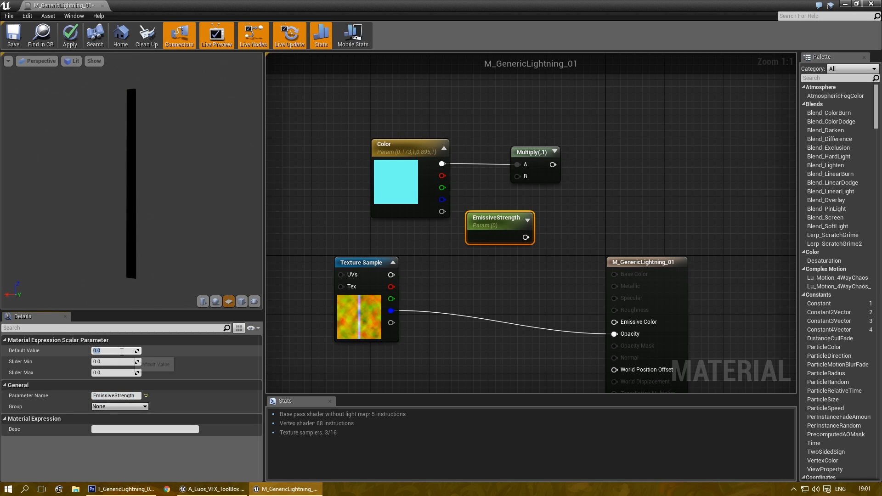
type("10")
key("Return")
Step: Wire EmissiveStrength into Multiply B and Multiply into Emissive Color, then tidy and select the three nodes
left_click_drag(526, 237, 614, 323)
right_click_drag(571, 210, 536, 191)
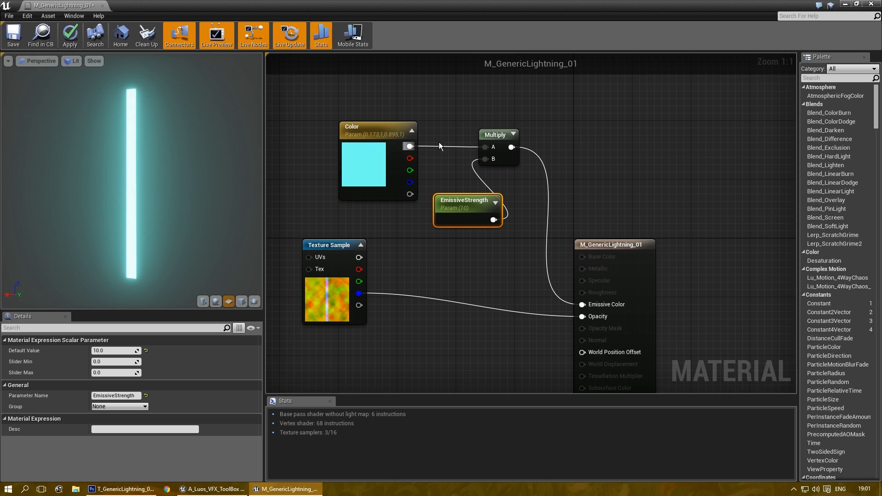
right_click_drag(352, 133, 467, 205)
left_click_drag(467, 205, 393, 203)
left_click_drag(581, 272, 543, 236)
left_click_drag(422, 200, 470, 193)
left_click_drag(428, 148, 606, 267)
right_click_drag(572, 305, 564, 272)
Step: Group the Color, EmissiveStrength and Multiply nodes in a comment titled 'Color'
key("c")
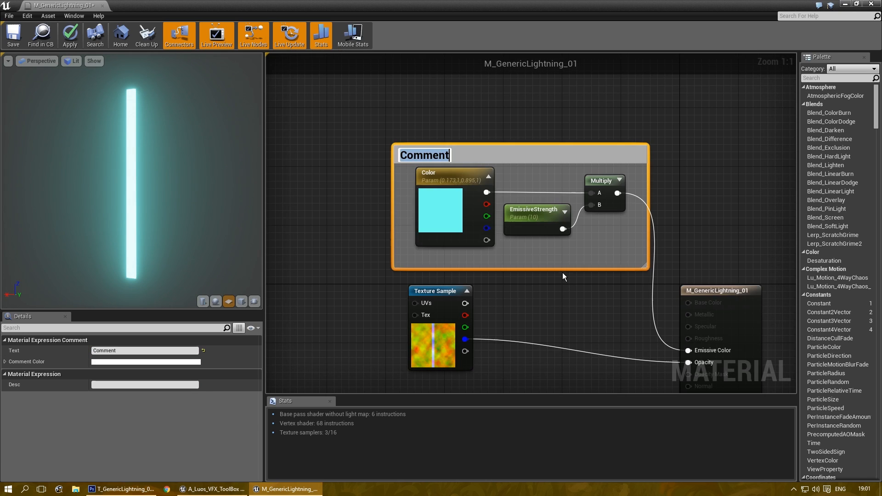
left_click(117, 351)
type("Color")
key("Return")
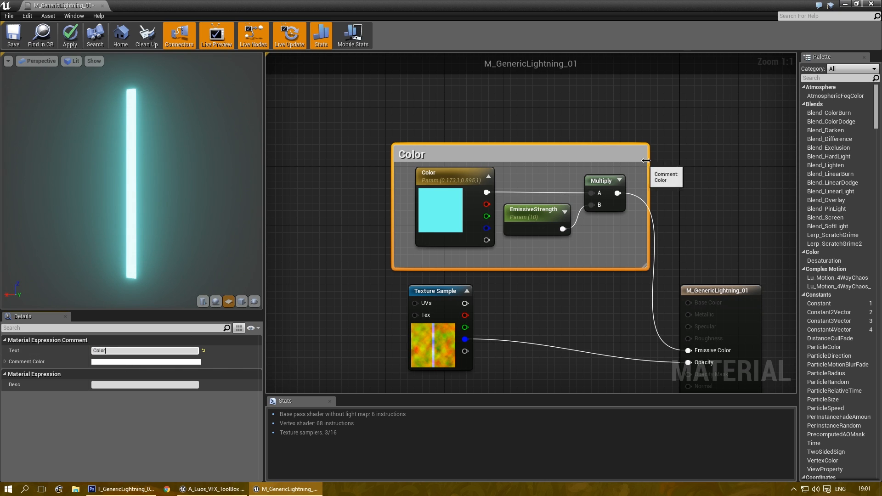
scroll(543, 185, "down", 2)
left_click_drag(523, 204, 475, 136)
Step: Move the opacity Texture Sample node down and to the right
right_click_drag(406, 303, 493, 154)
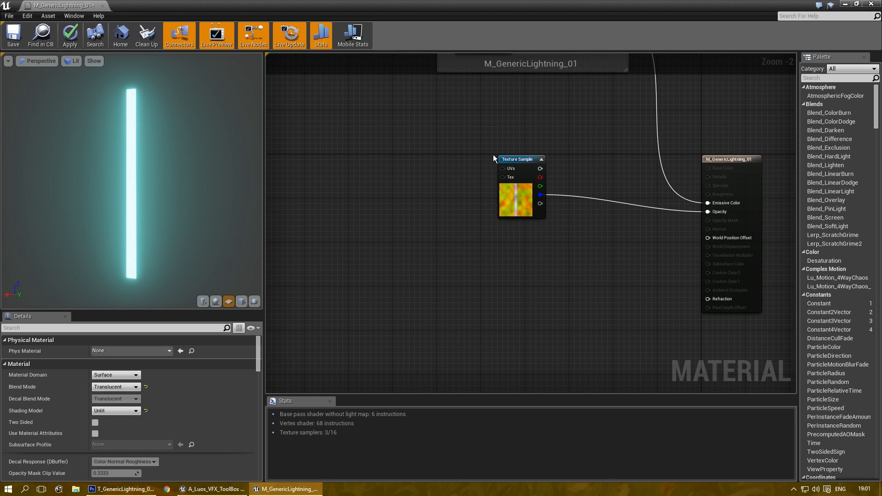
scroll(480, 188, "up", 1)
left_click_drag(527, 154, 551, 171)
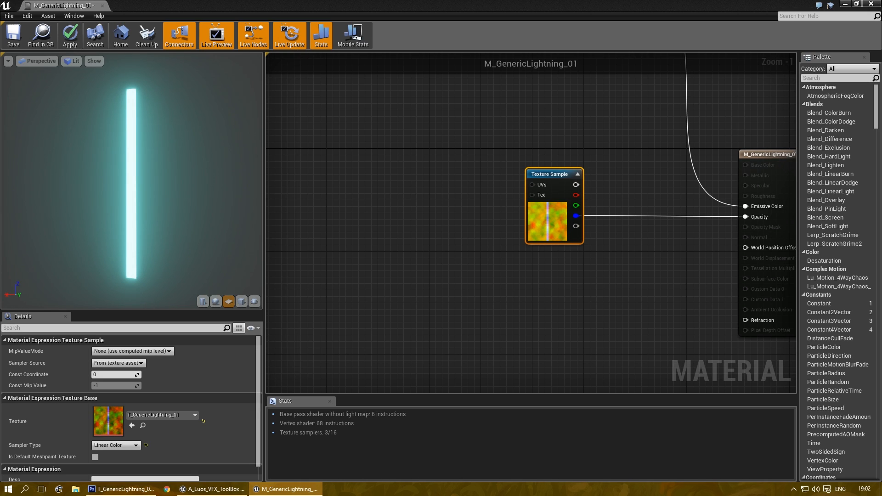
Step: Paste a copy of the Texture Sample under the original and shift both left
right_click_drag(457, 196, 542, 216)
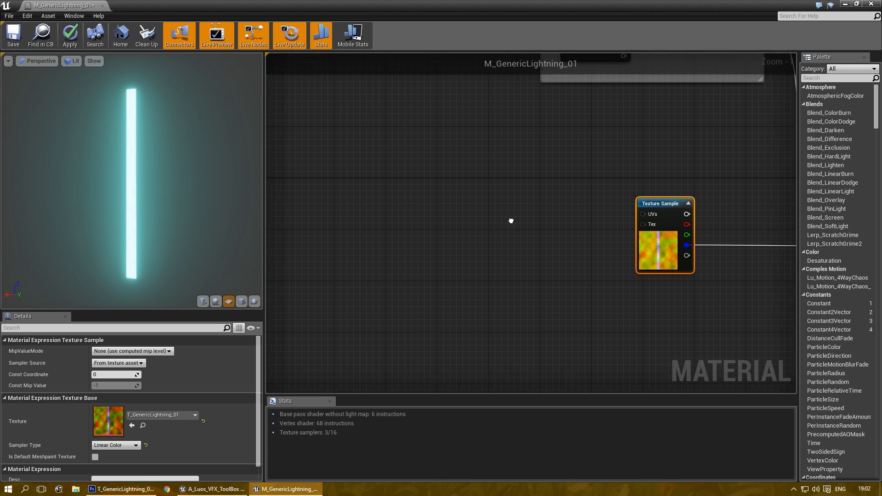
key("ctrl+v")
left_click_drag(533, 230, 366, 194)
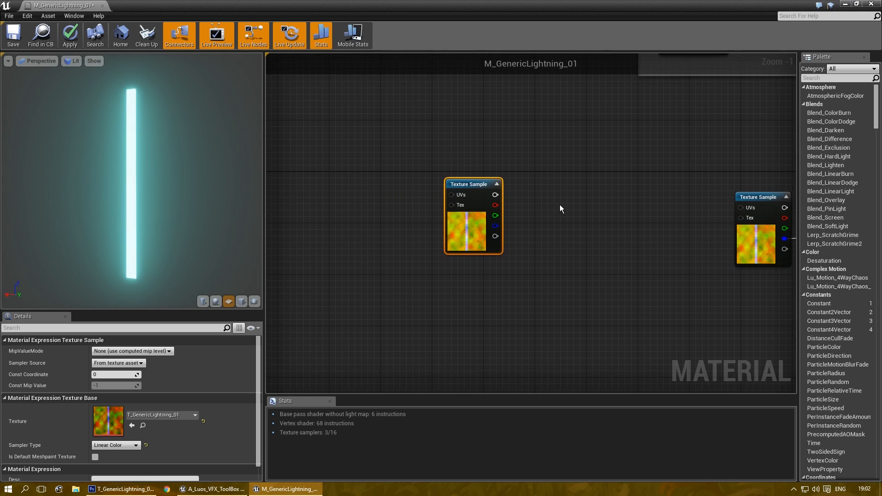
left_click_drag(579, 209, 465, 260)
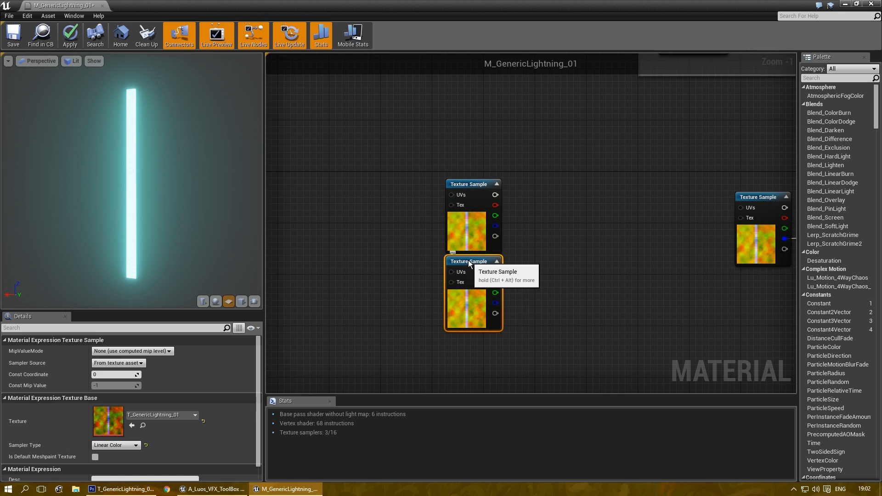
left_click_drag(384, 175, 478, 304)
right_click_drag(478, 304, 617, 306)
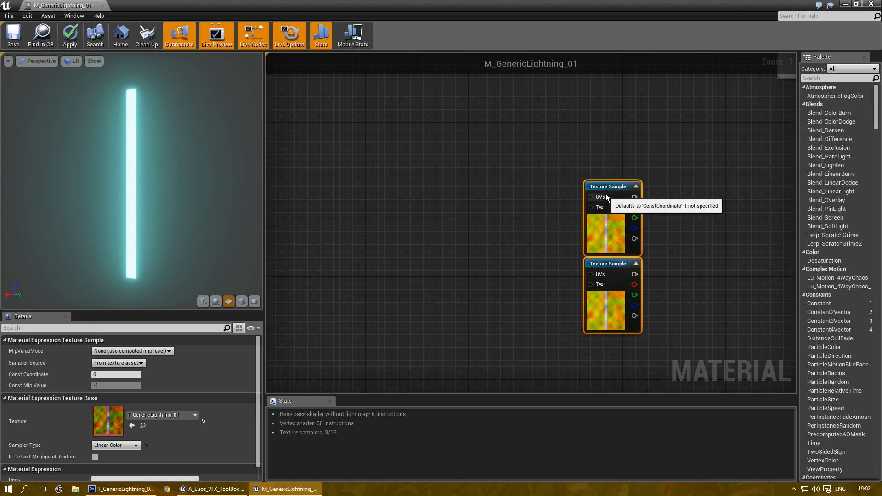
left_click_drag(612, 187, 444, 173)
right_click_drag(393, 225, 493, 225)
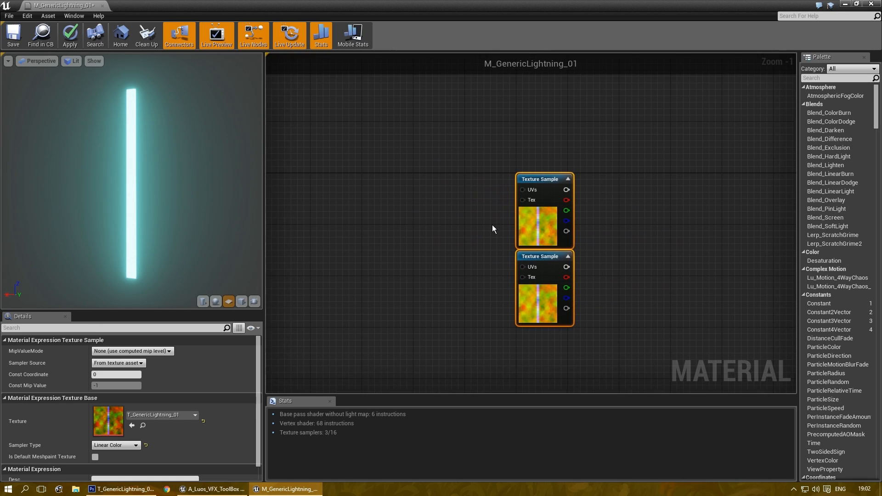
left_click(489, 224)
scroll(489, 222, "up", 1)
Step: Add two Panner nodes and wire each into one Texture Sample's UVs
right_click(490, 157)
type("panner")
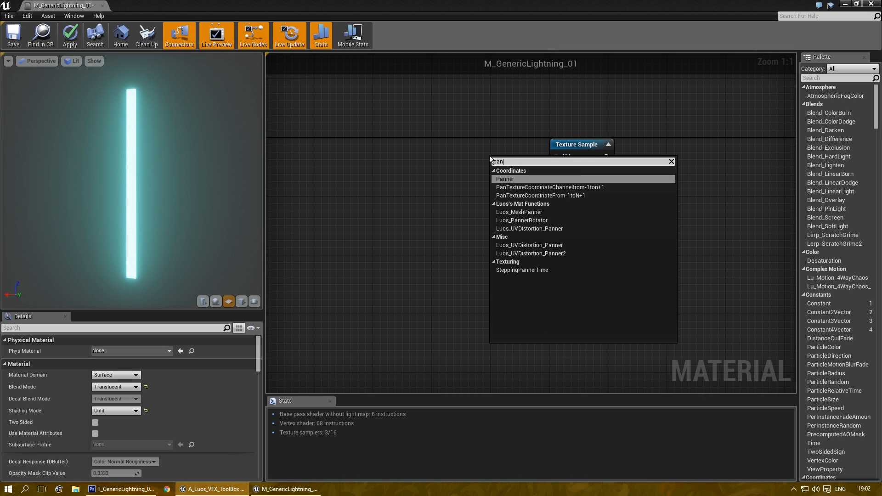
key("Return")
left_click_drag(512, 159, 469, 142)
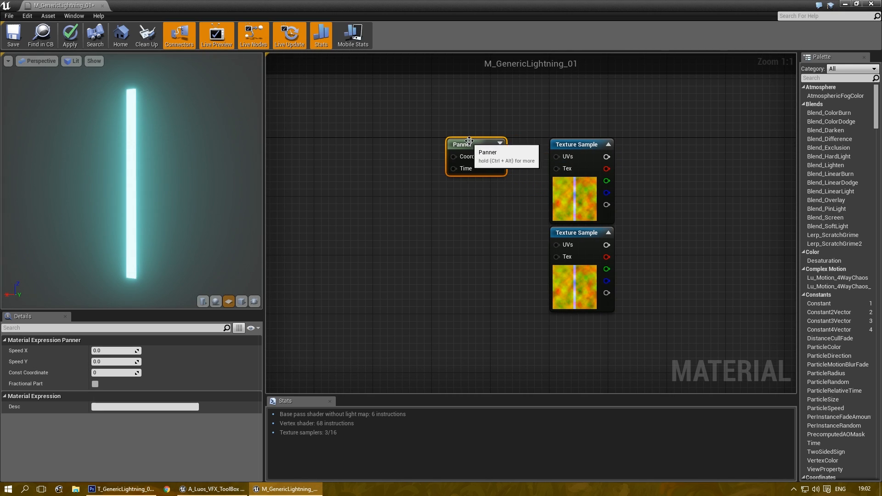
key("ctrl+w")
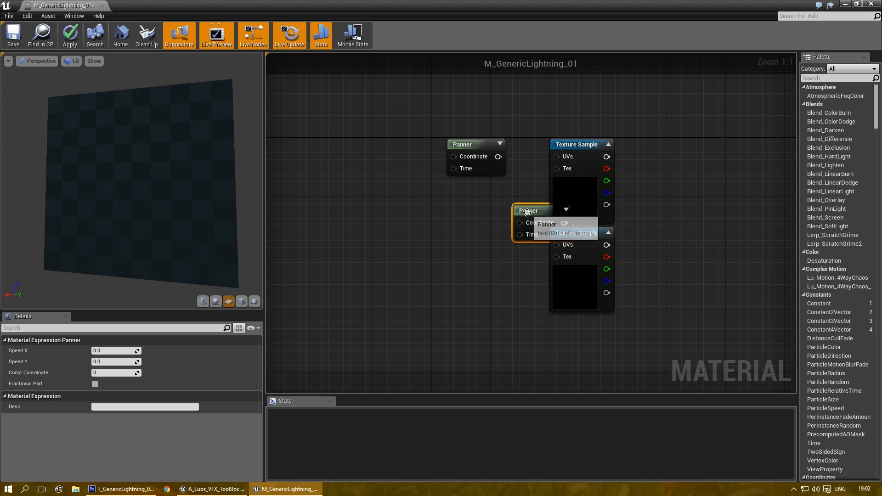
left_click_drag(519, 212, 428, 242)
left_click_drag(497, 157, 557, 157)
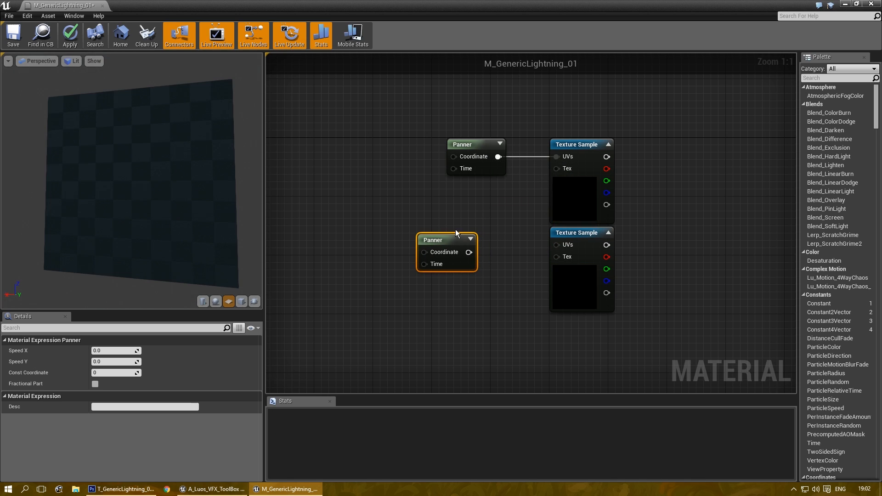
left_click_drag(469, 253, 556, 245)
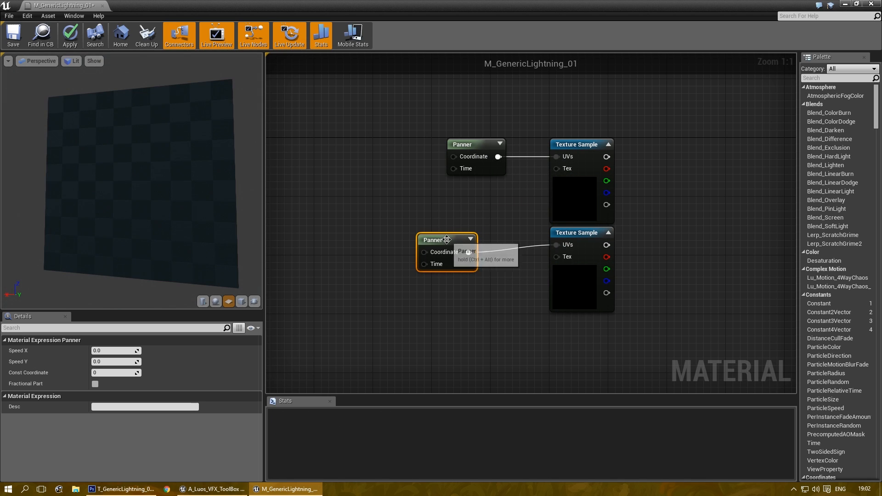
left_click_drag(449, 240, 478, 233)
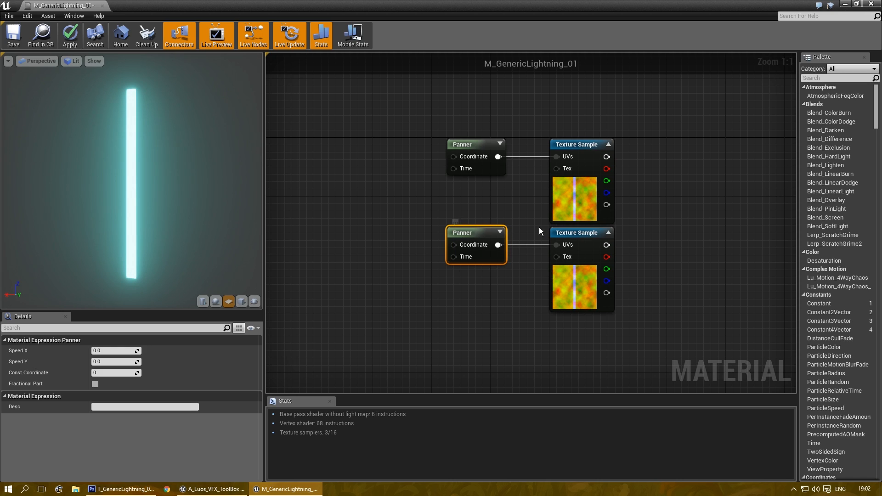
Step: Set the top Panner's Speed X to 1 and the lower Panner's Speed Y to 0.33
right_click_drag(659, 226, 599, 222)
left_click(413, 146)
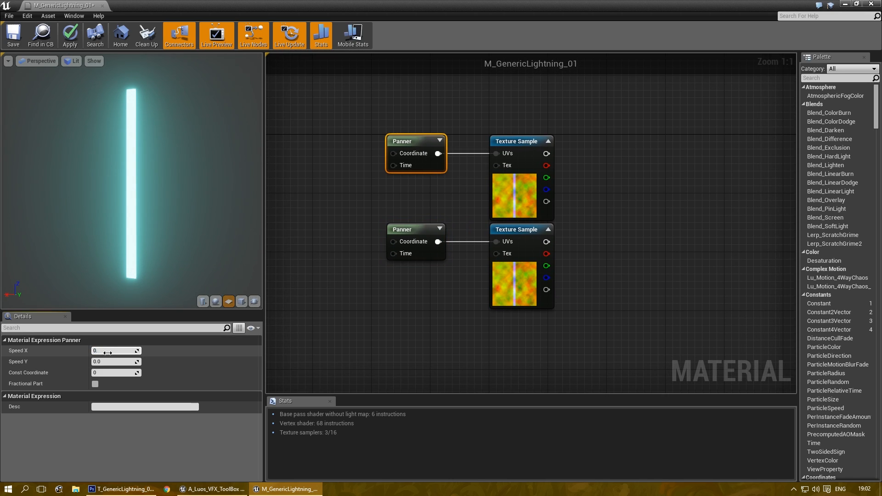
type("1")
key("Return")
left_click(407, 228)
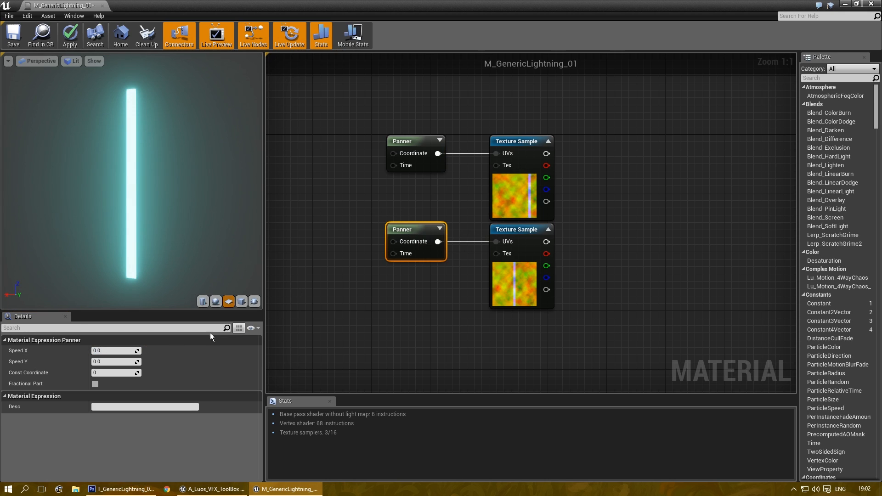
left_click(115, 361)
type("0.33")
key("Return")
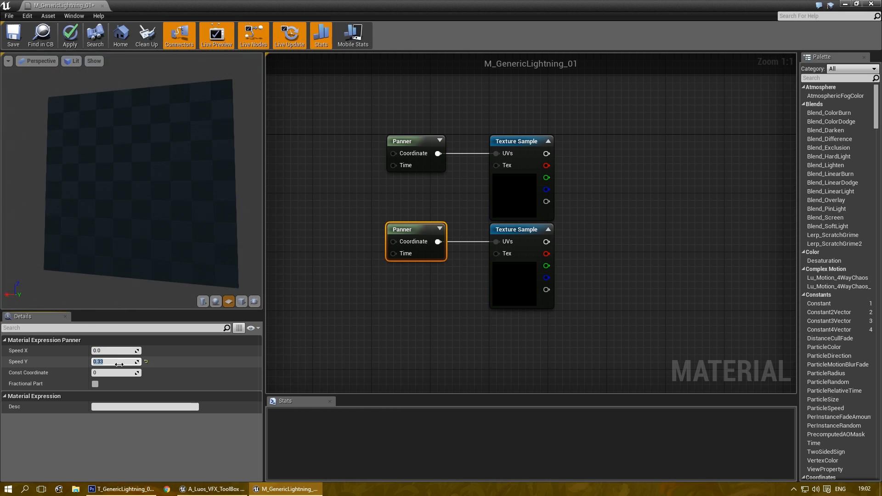
Step: Feed each noise texture's output into its own ComponentMask (R G) node
right_click_drag(605, 216, 478, 231)
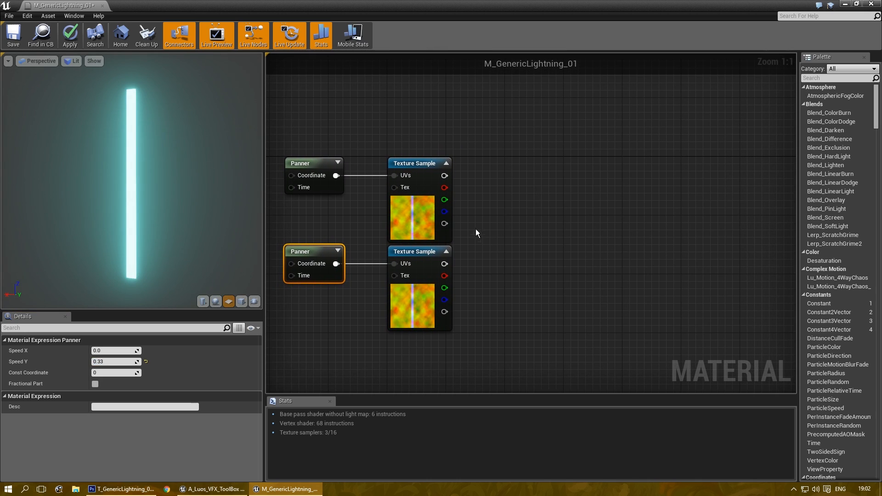
right_click(481, 183)
type("comp")
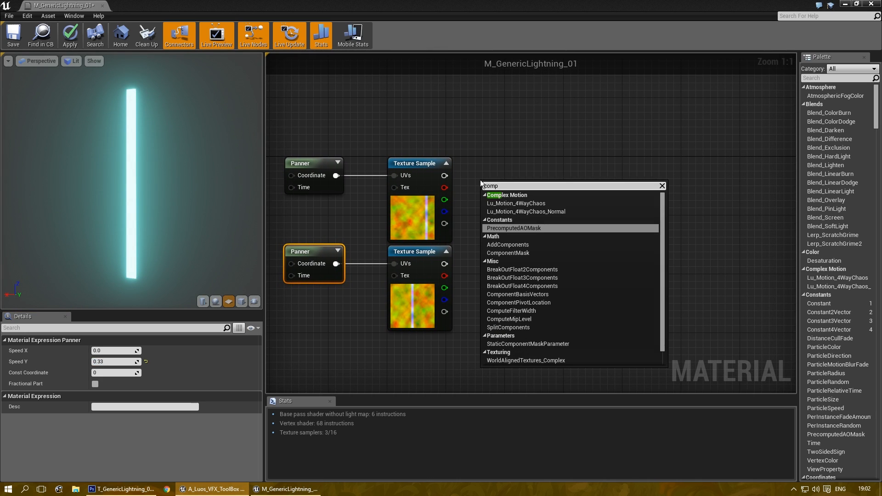
key("Down")
key("Down")
key("Return")
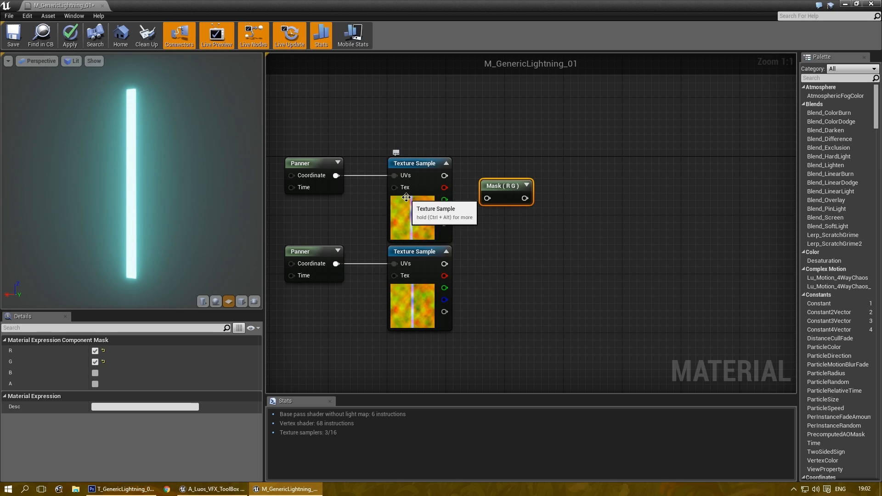
right_click_drag(471, 217, 480, 225)
left_click_drag(515, 221, 527, 189)
left_click_drag(458, 211, 521, 197)
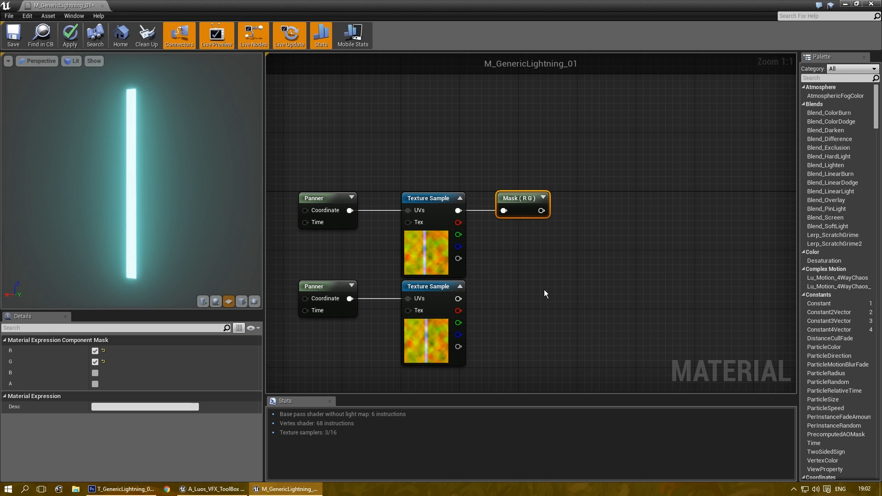
key("ctrl+w")
left_click_drag(557, 291, 505, 283)
left_click_drag(458, 298, 496, 301)
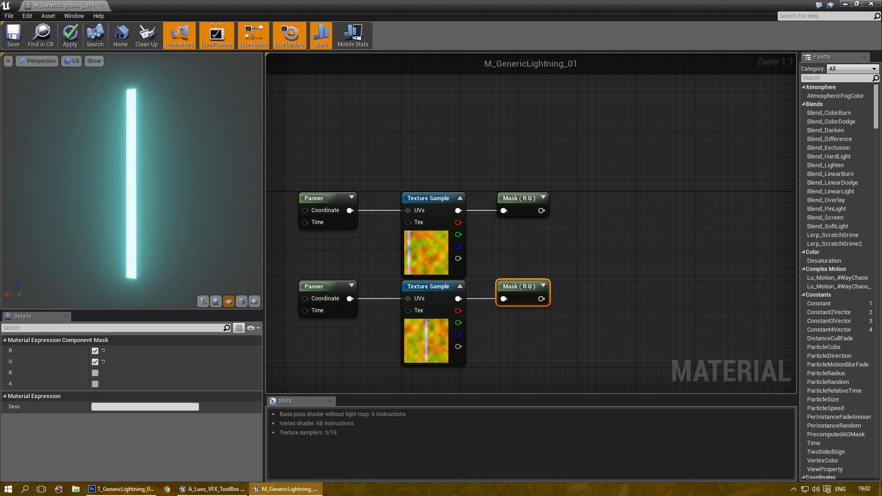
right_click_drag(585, 280, 513, 259)
Step: Add the two masks together and wire the sum into the main Texture Sample's UVs
left_click(522, 220)
left_click_drag(528, 213, 552, 194)
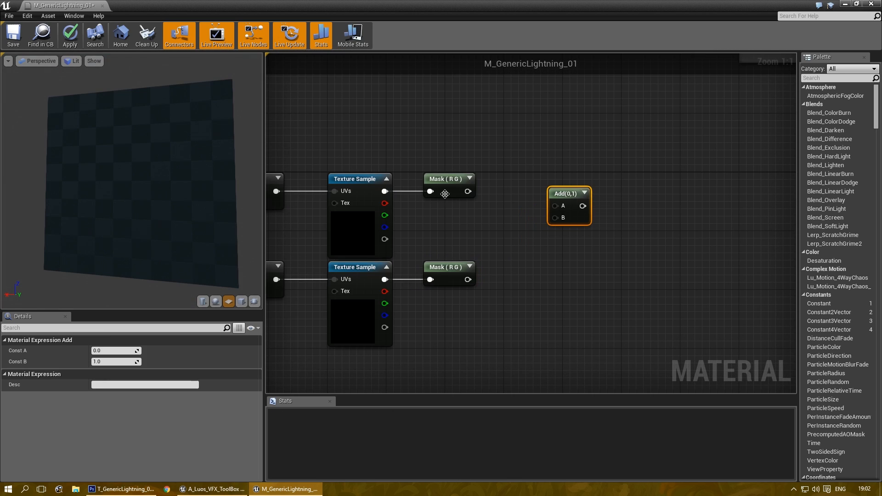
left_click_drag(467, 191, 554, 205)
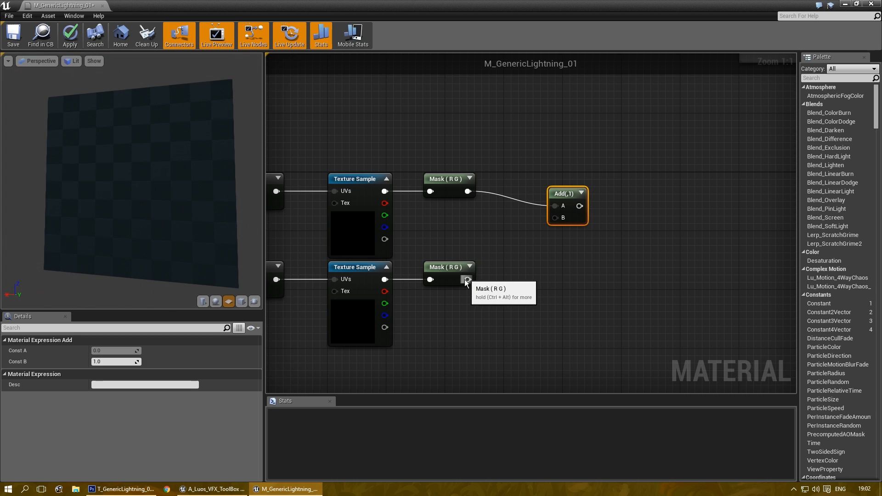
left_click_drag(468, 280, 524, 183)
right_click_drag(575, 226, 456, 186)
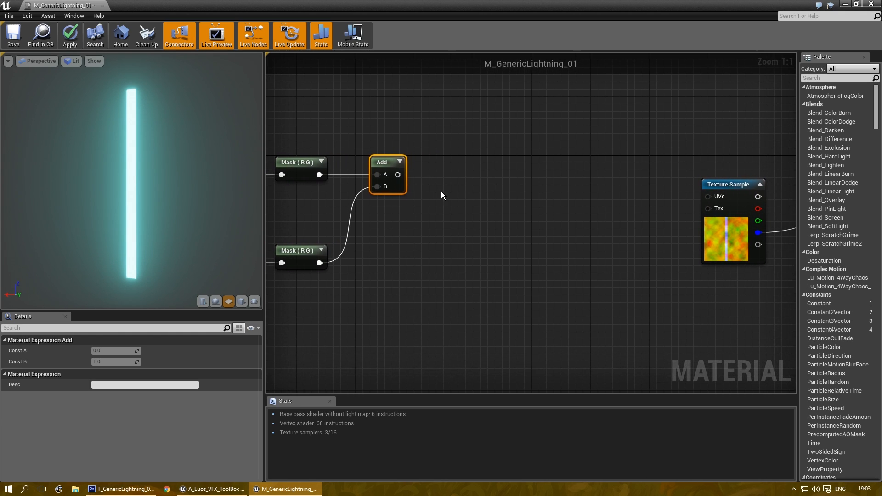
left_click_drag(398, 175, 707, 198)
Step: Insert a Multiply between the Add result and the main Texture Sample's UVs
right_click_drag(666, 171, 523, 156)
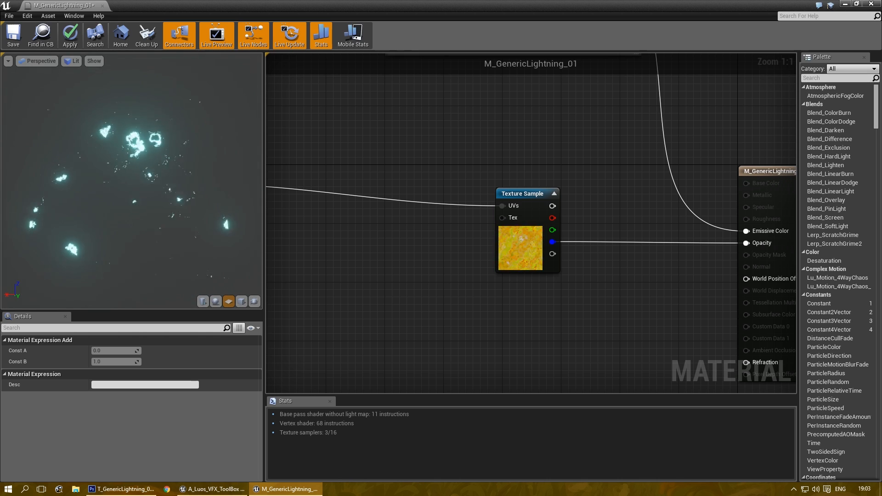
scroll(550, 282, "down", 2)
right_click_drag(550, 281, 456, 205)
scroll(528, 209, "up", 1)
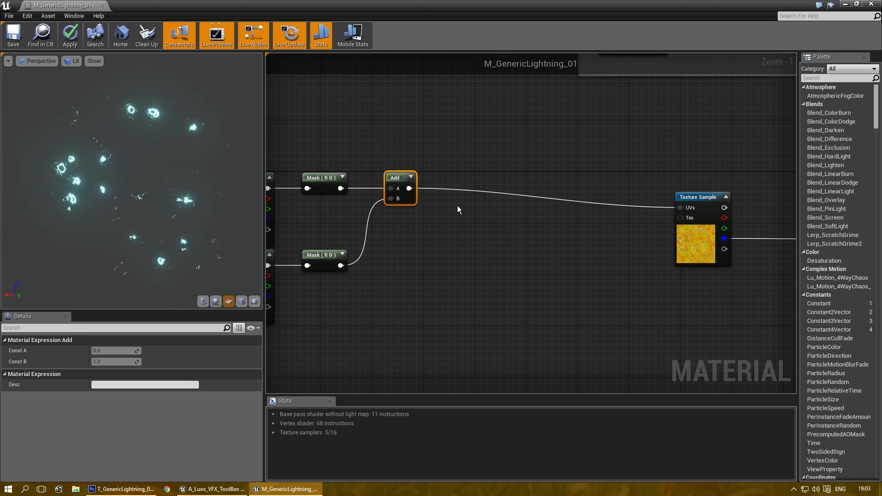
left_click(462, 212)
left_click_drag(409, 188, 679, 207)
left_click_drag(485, 216, 488, 172)
right_click_drag(366, 289, 400, 295)
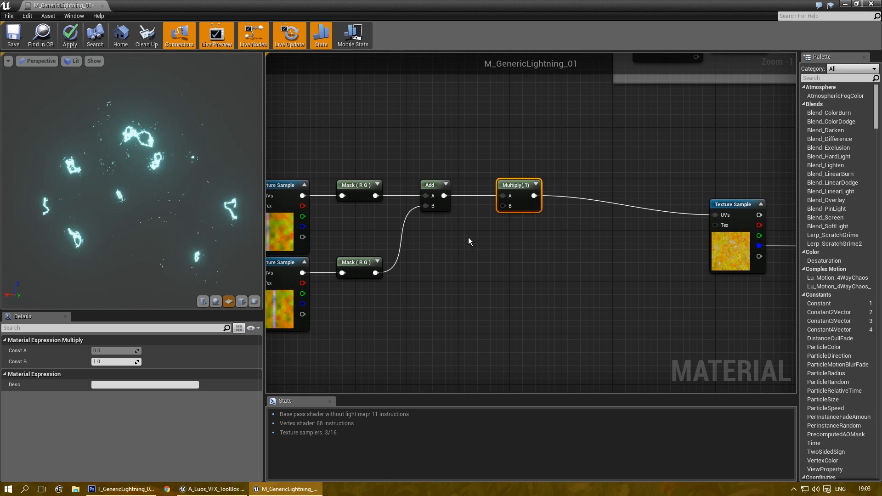
Step: Feed a scalar parameter 'NoiseStrenght' with default 1 into Multiply's B input
left_click(476, 246)
left_click_drag(476, 246, 456, 252)
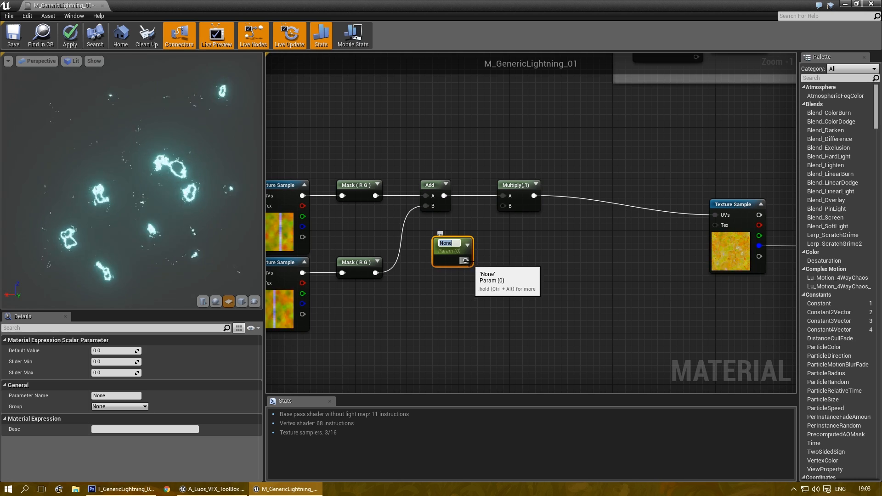
left_click_drag(465, 261, 503, 206)
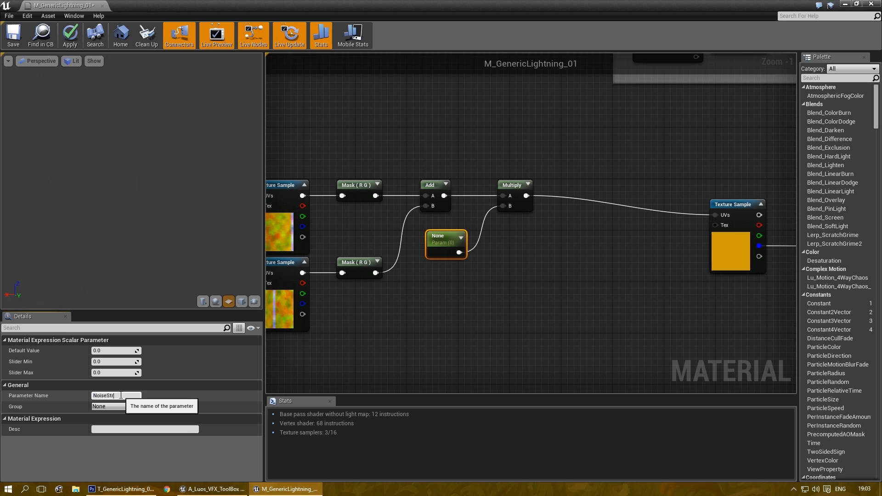
key("Return")
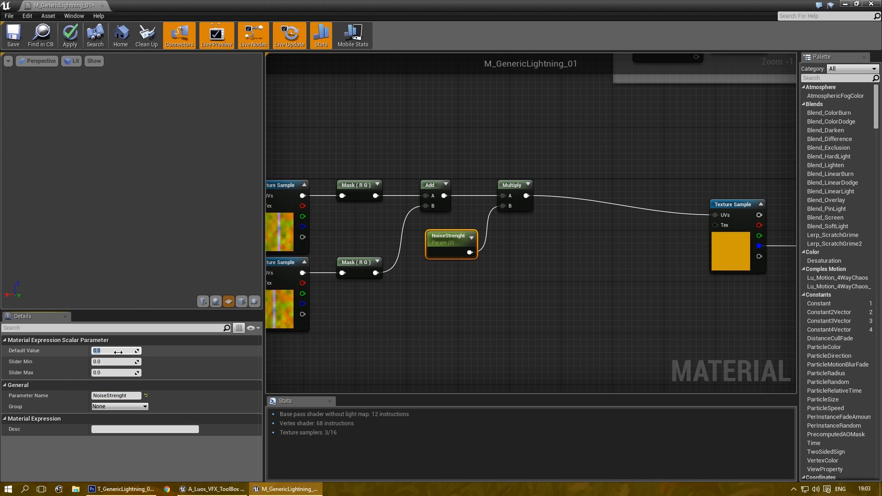
type("1")
key("Return")
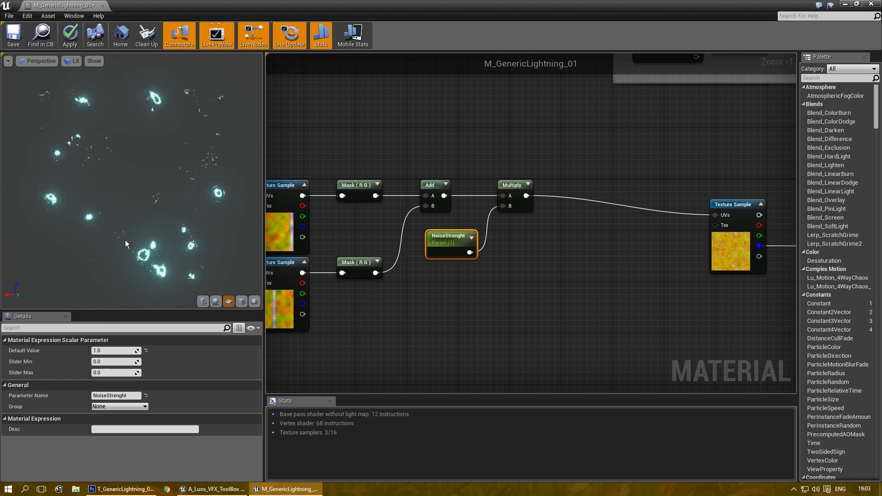
Step: Try NoiseStrenght values 0.5, 0.1 and 0.25, then set it back to 1
left_click(119, 350)
type("0.5")
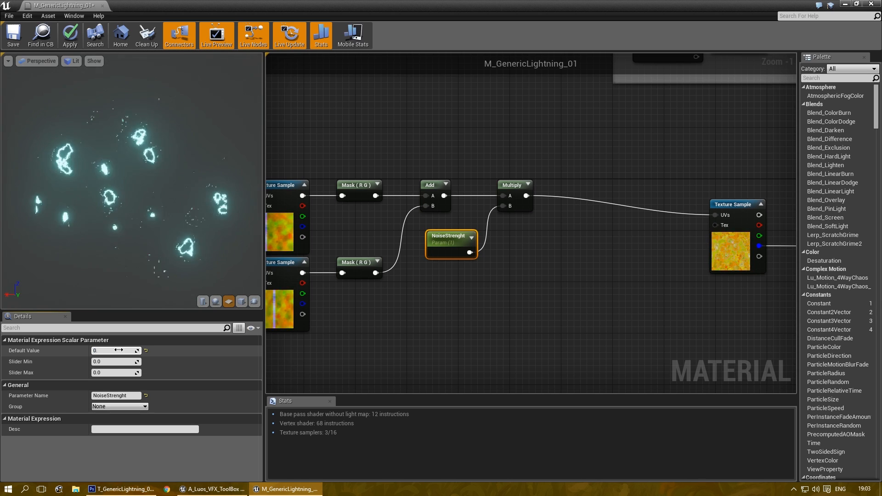
key("Return")
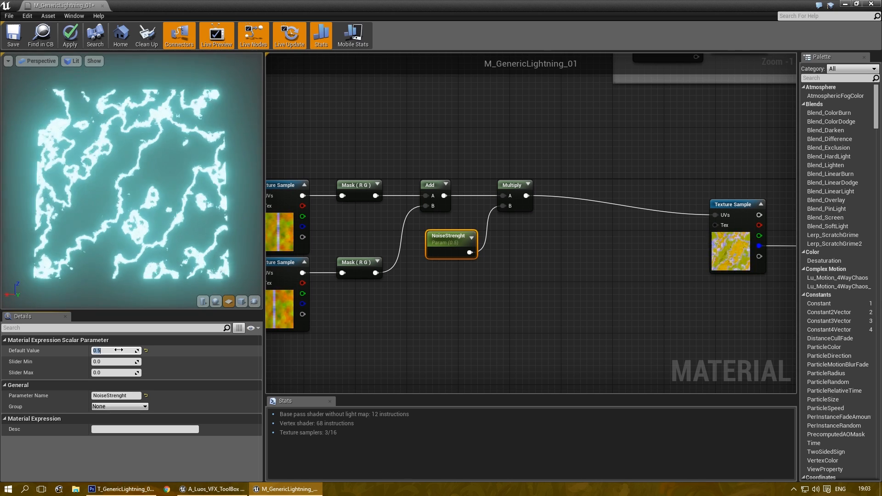
type("0.1")
key("Return")
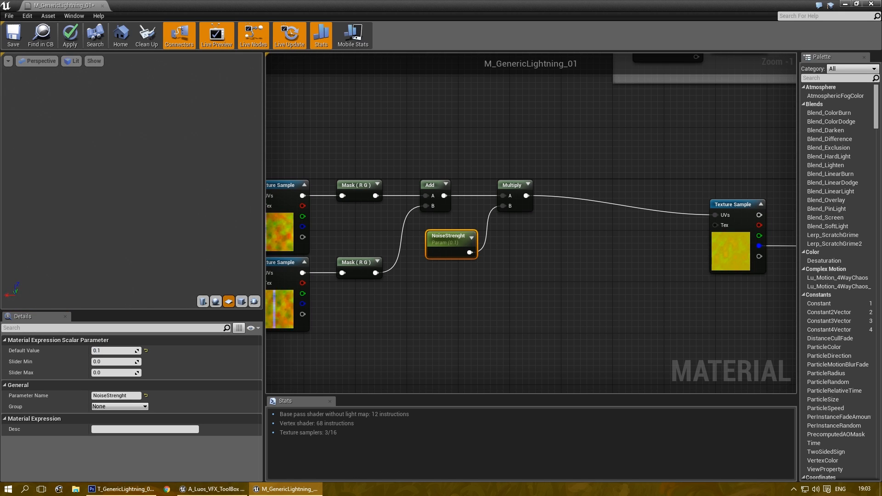
left_click(107, 350)
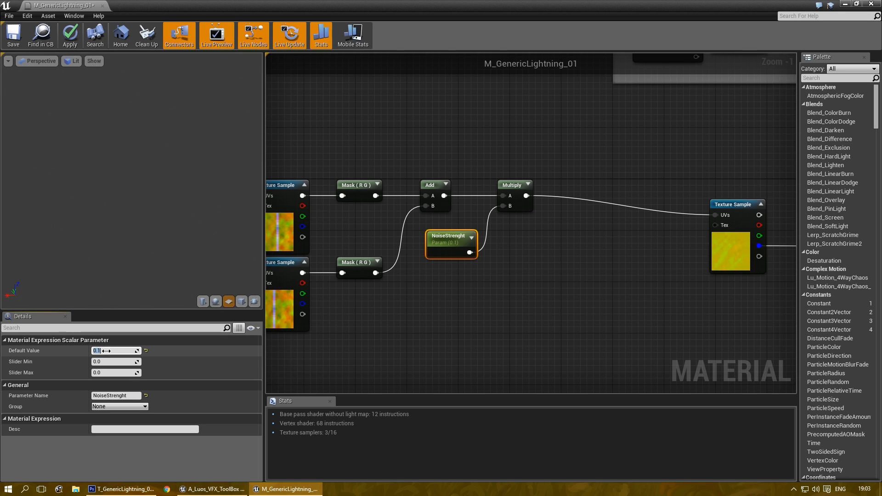
key("Return")
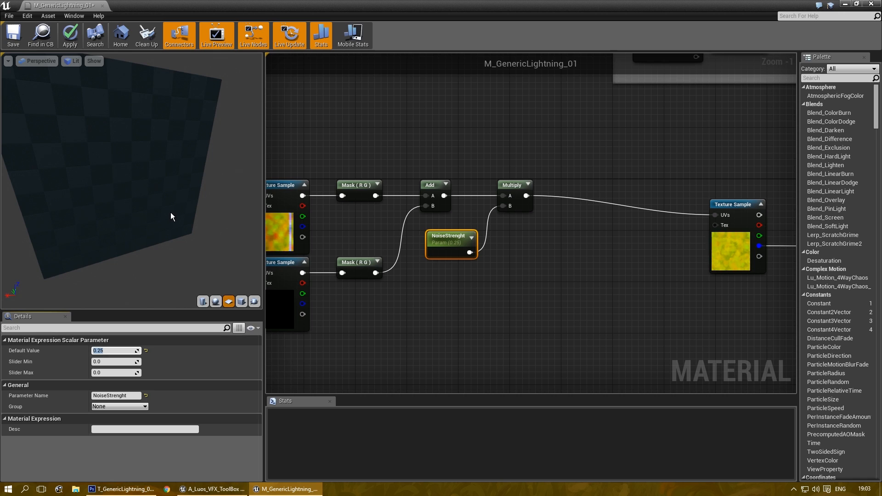
left_click(114, 351)
type("1")
key("Return")
Step: Place an Add node fed by the Multiply output, aligned with the main texture's UVs
left_click(535, 279)
right_click_drag(460, 299, 225, 244)
scroll(289, 271, "down", 1)
right_click_drag(567, 307, 401, 284)
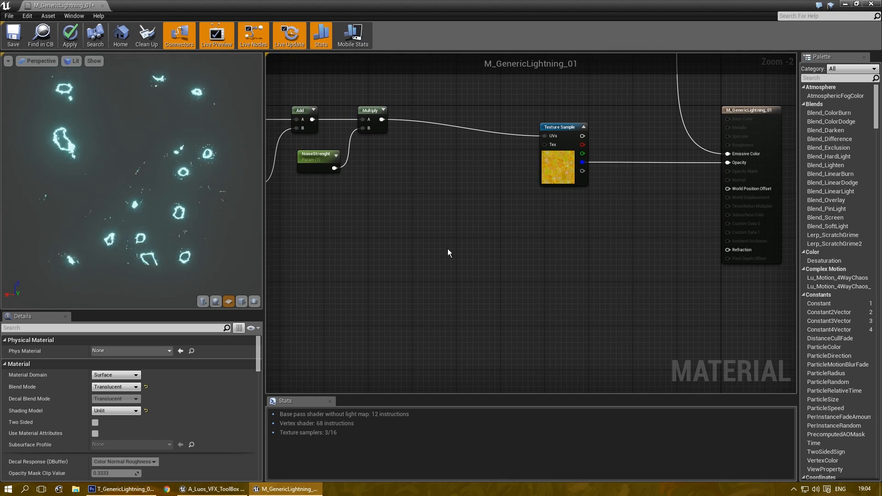
right_click_drag(446, 247, 459, 271)
scroll(461, 275, "up", 1)
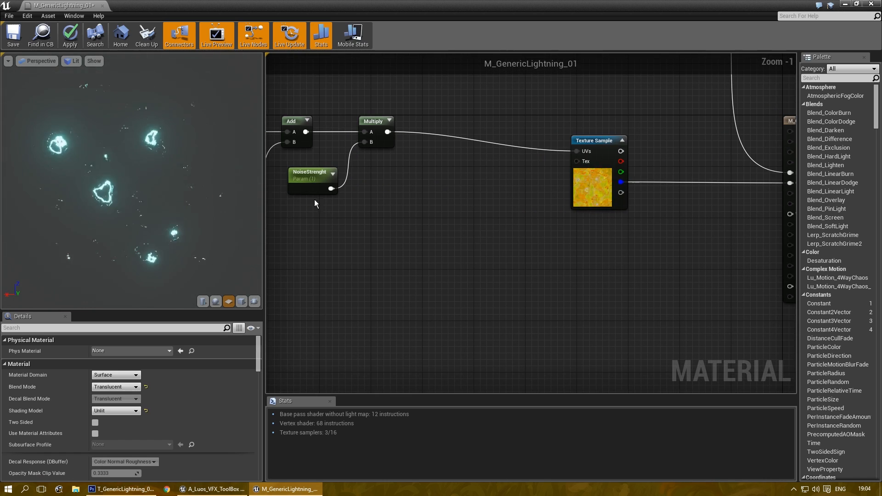
right_click_drag(458, 198, 489, 218)
left_click(509, 200)
left_click_drag(419, 151, 608, 170)
left_click_drag(521, 210, 537, 165)
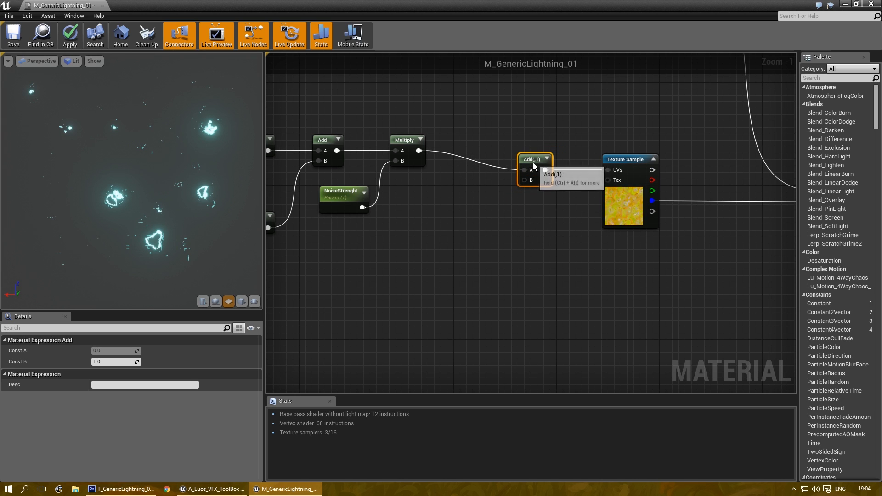
Step: Add a second Add node wired into the first Add's B input
right_click_drag(469, 270, 480, 237)
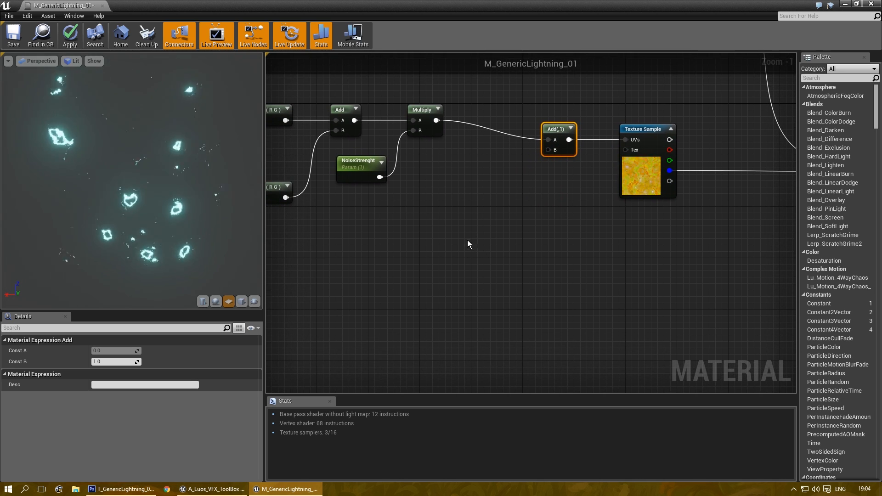
left_click(468, 241)
left_click_drag(497, 254, 549, 150)
key("Home")
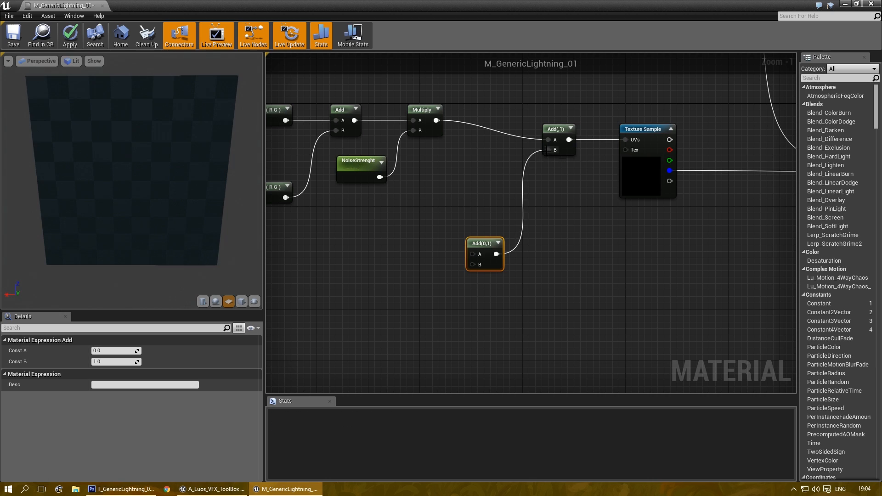
Step: Add a Panner with Speed Y 0.4 and wire it into the lower Add's A input
right_click(456, 219)
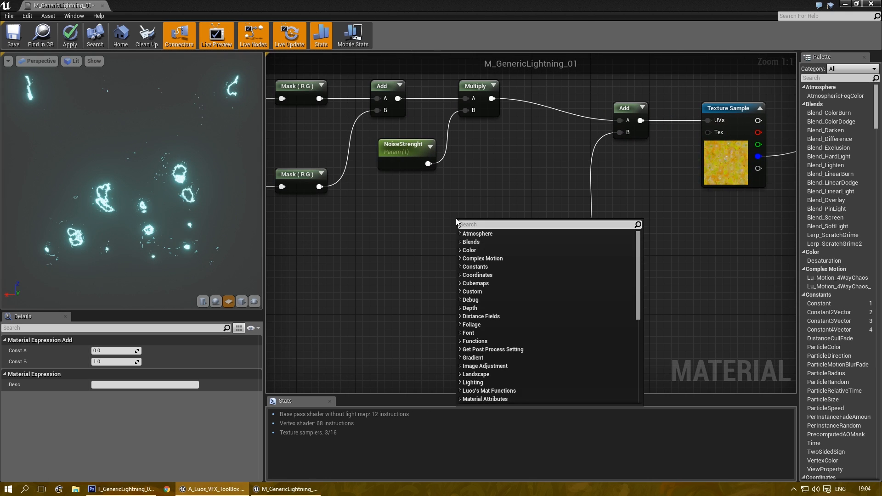
type("panner")
key("Return")
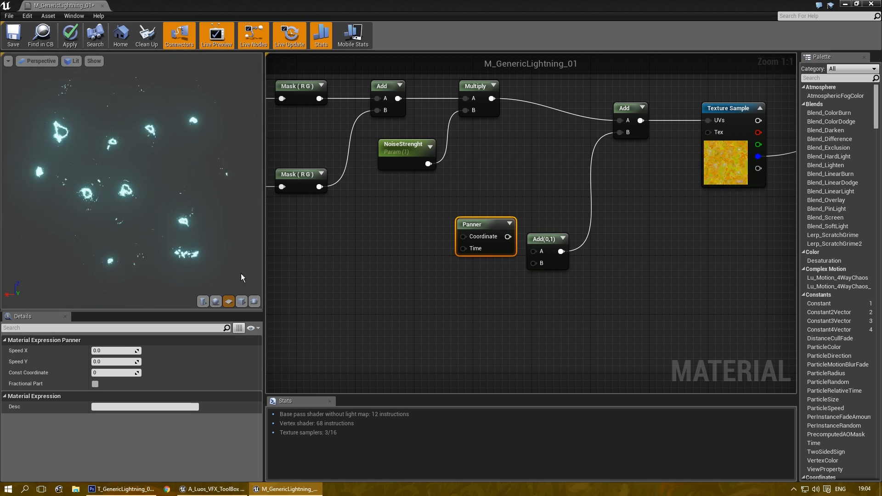
left_click_drag(488, 222, 447, 230)
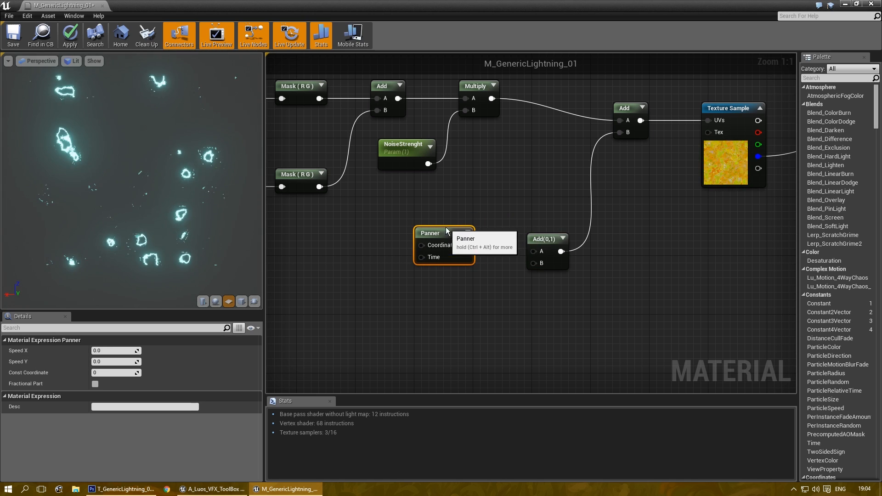
left_click(118, 362)
type("0.4")
key("Return")
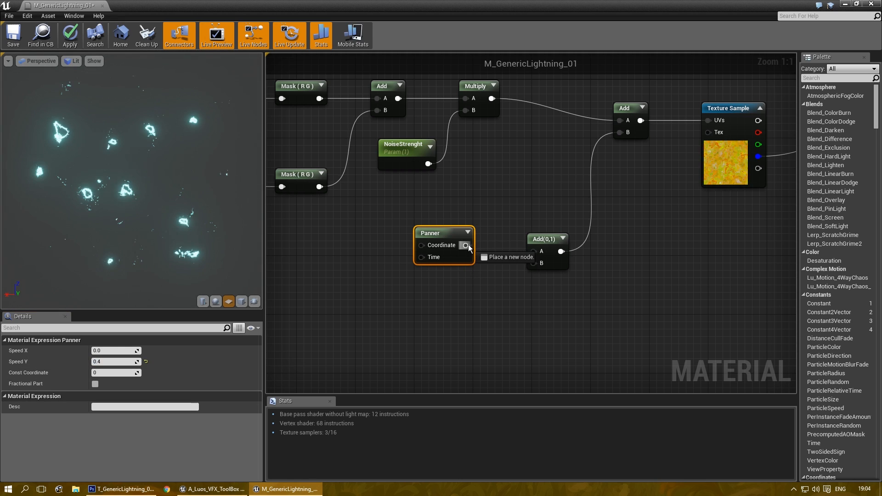
left_click_drag(535, 257, 534, 253)
left_click_drag(432, 233, 435, 239)
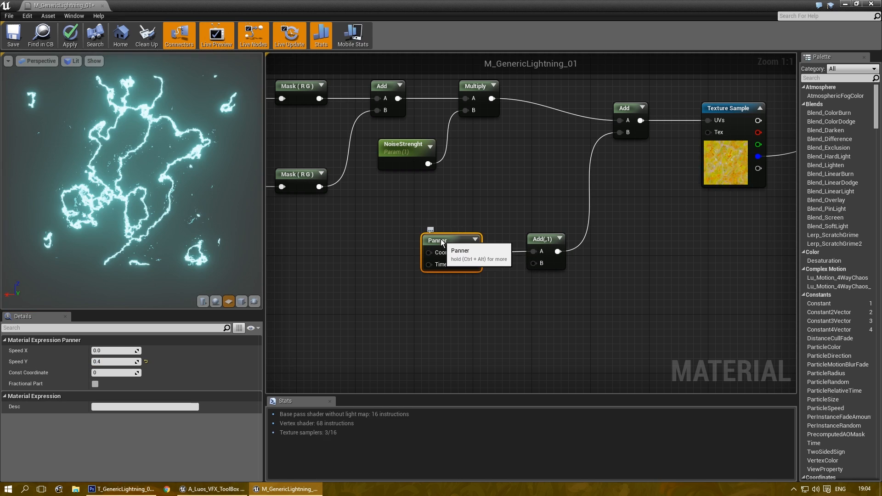
Step: Add an Append node below the Panner
right_click_drag(438, 298, 443, 241)
right_click(477, 251)
type("append")
key("Return")
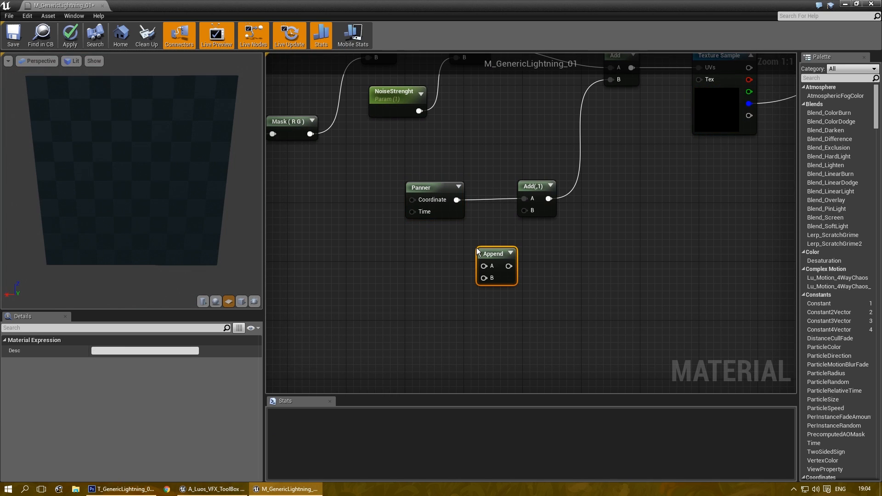
Step: Add a LightningPanner scalar parameter with default -0.15, plus a Constant node of 0
left_click(404, 244)
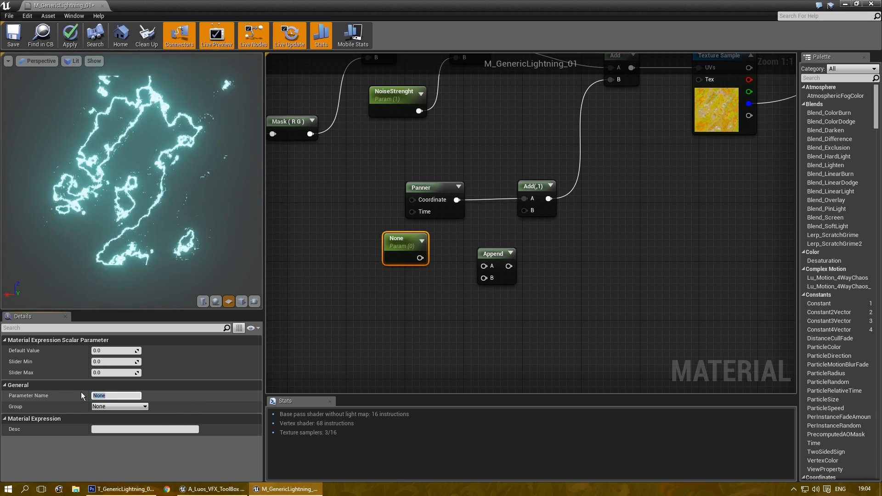
type("LightningPanner")
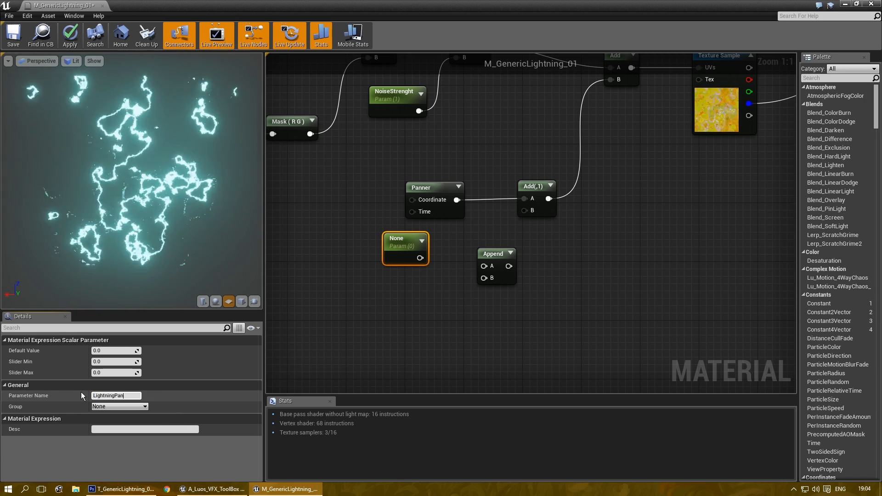
key("Return")
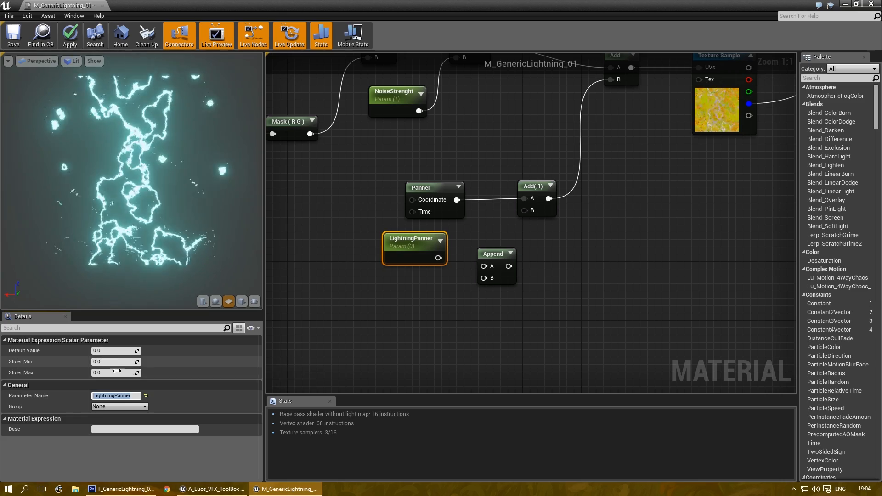
left_click(123, 351)
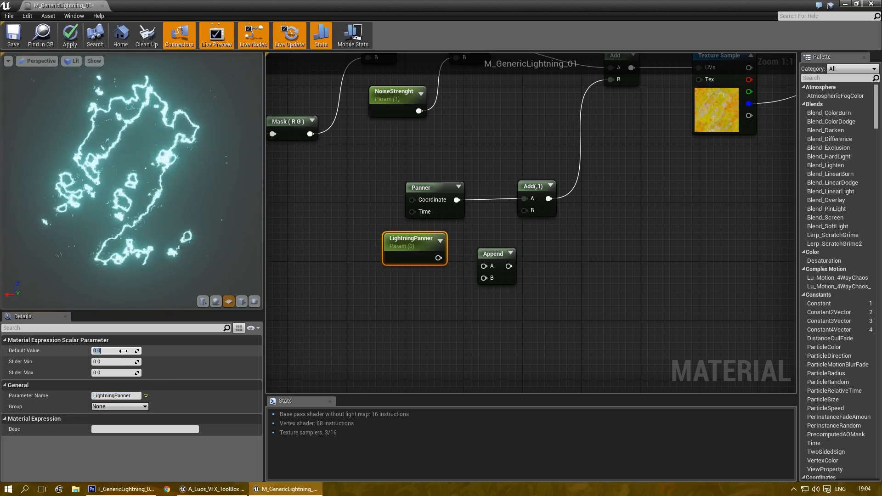
type("-0")
key("Return")
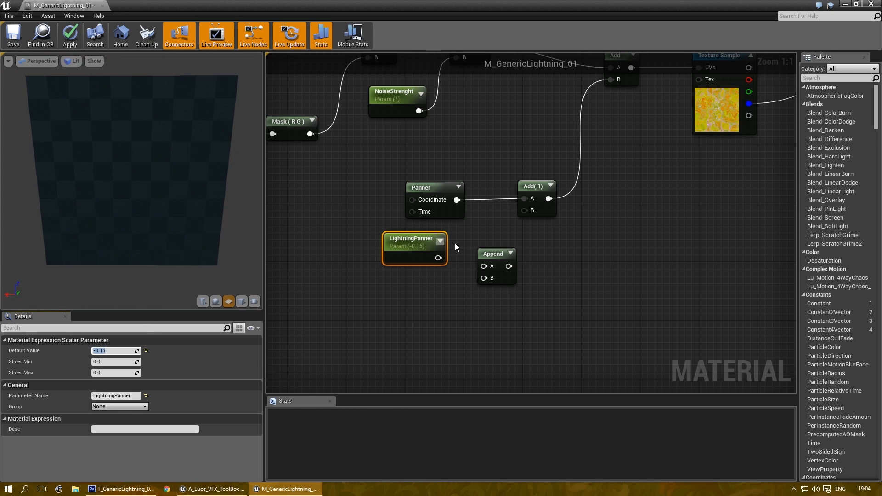
left_click(412, 308)
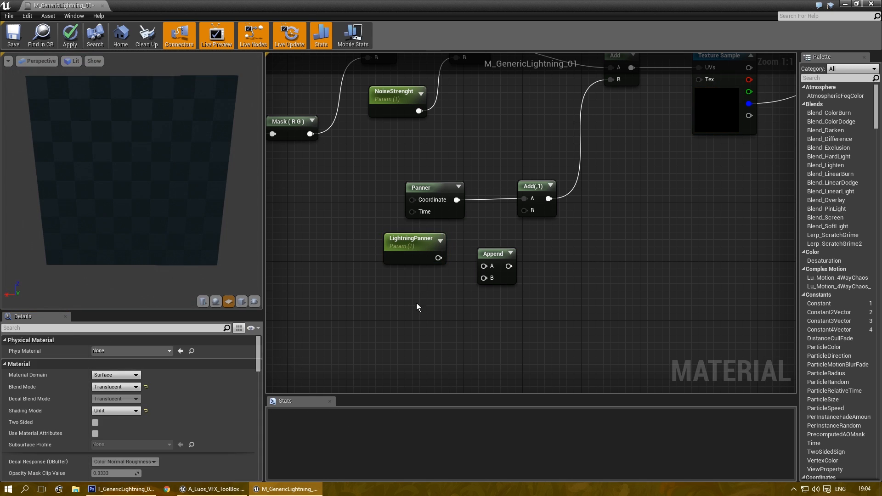
left_click(427, 301)
Step: Wire constant 0 into Append B and the Append output into the lower Add's B input
left_click_drag(420, 296, 524, 211)
right_click_drag(578, 255, 558, 296)
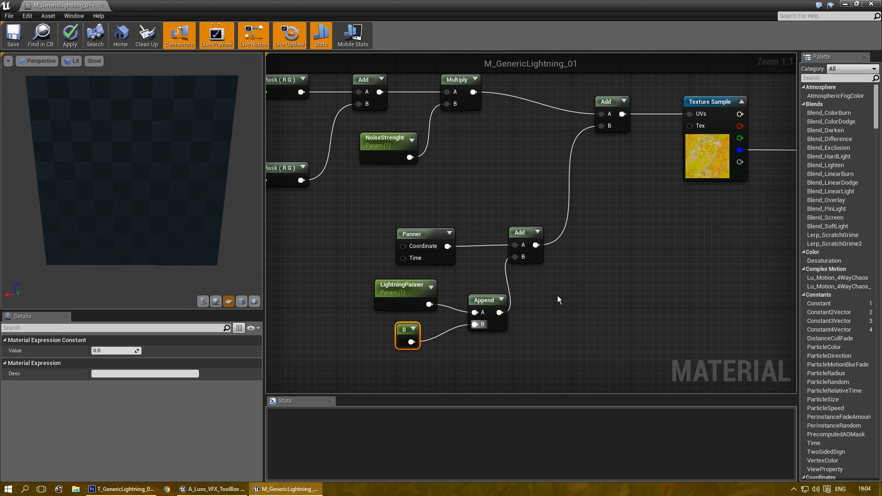
left_click(457, 262)
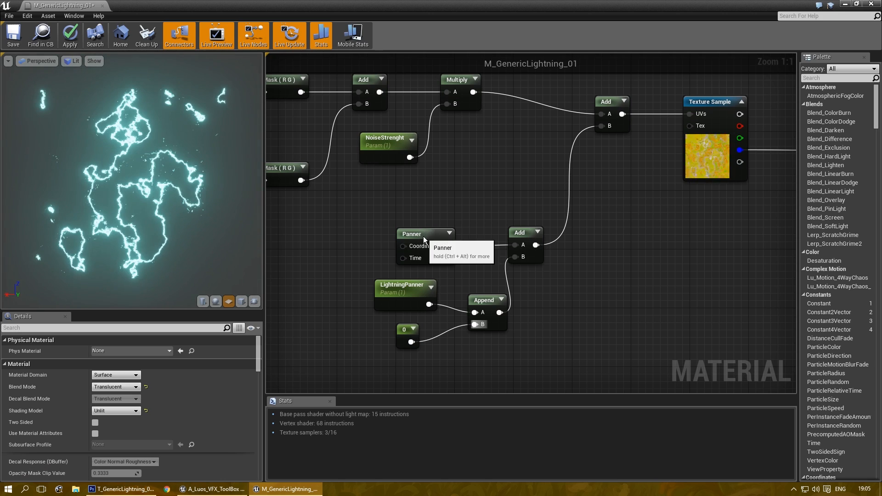
left_click_drag(423, 236, 402, 236)
left_click_drag(498, 301, 478, 293)
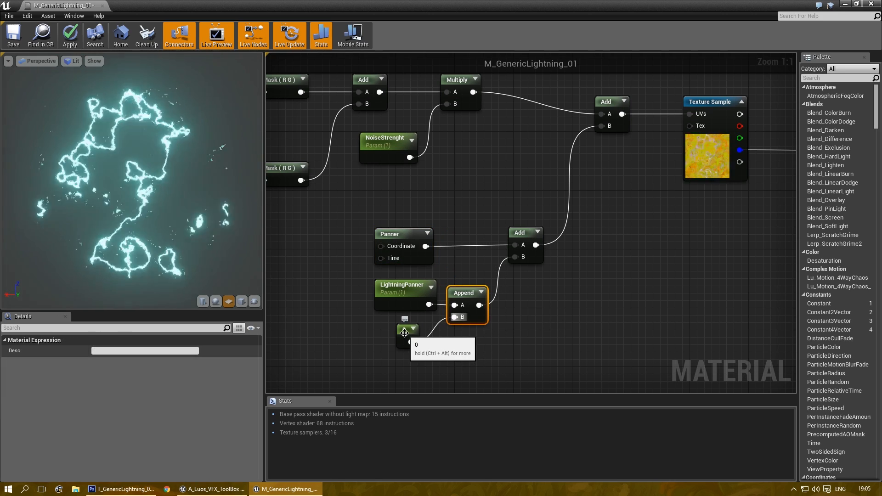
Step: Rearrange the Panner, LightningPanner, Append and 0 nodes into a tidy group
left_click_drag(406, 331, 420, 324)
left_click(533, 358)
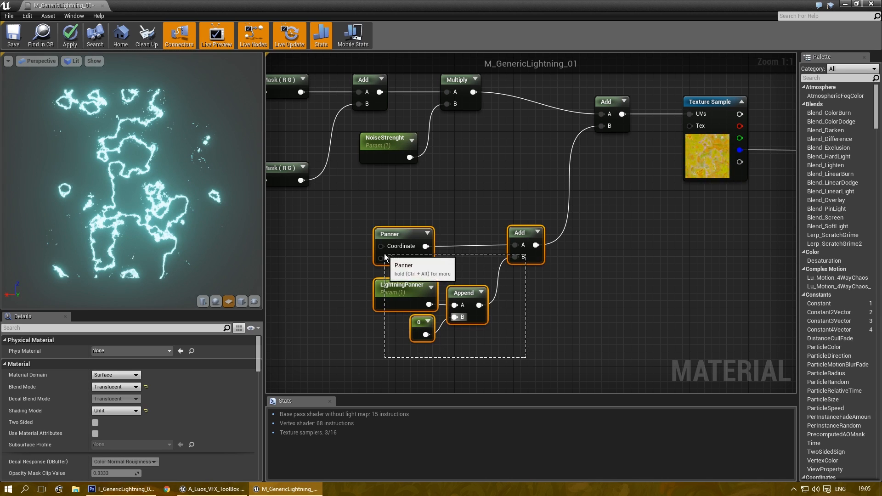
left_click_drag(382, 274, 523, 366)
left_click(523, 368)
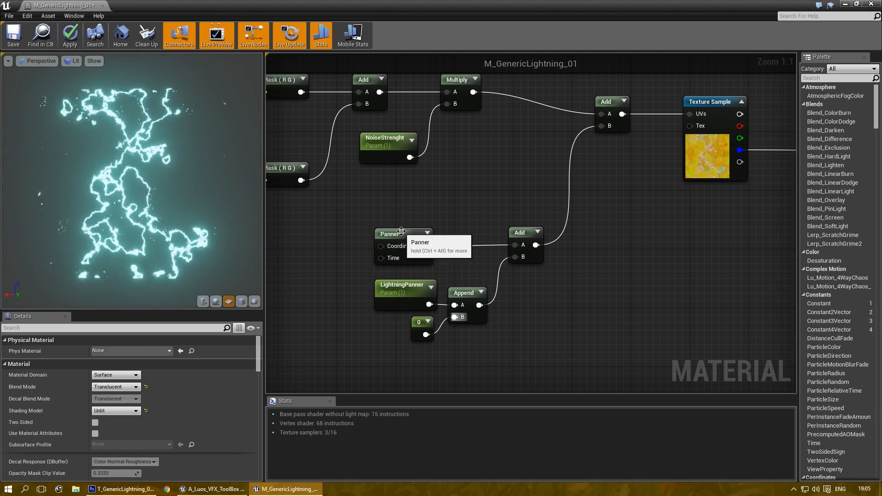
left_click_drag(406, 237, 464, 237)
left_click_drag(506, 345, 450, 279)
left_click(394, 247)
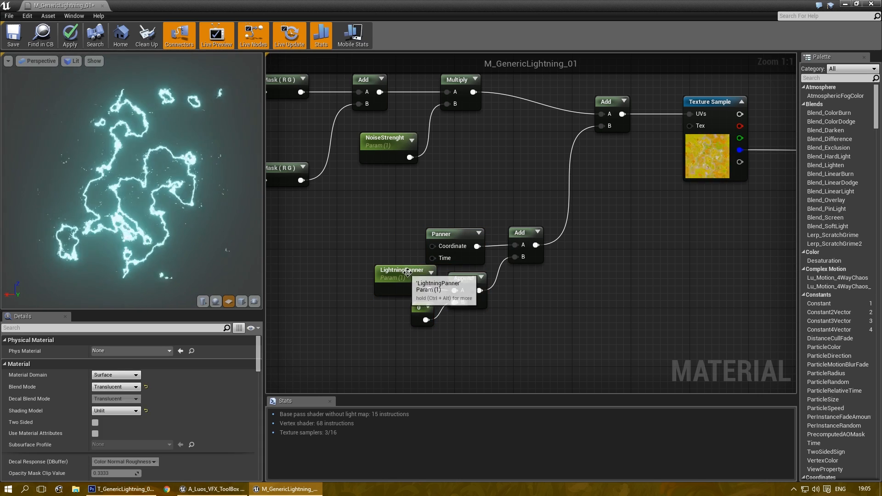
left_click(384, 270)
left_click(417, 309, "ctrl")
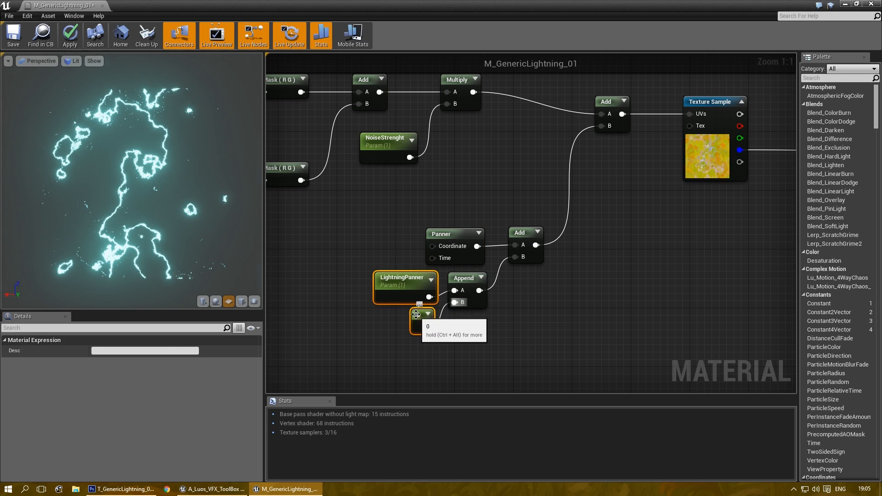
left_click(557, 299)
right_click_drag(558, 299, 539, 316)
right_click_drag(331, 216, 440, 228)
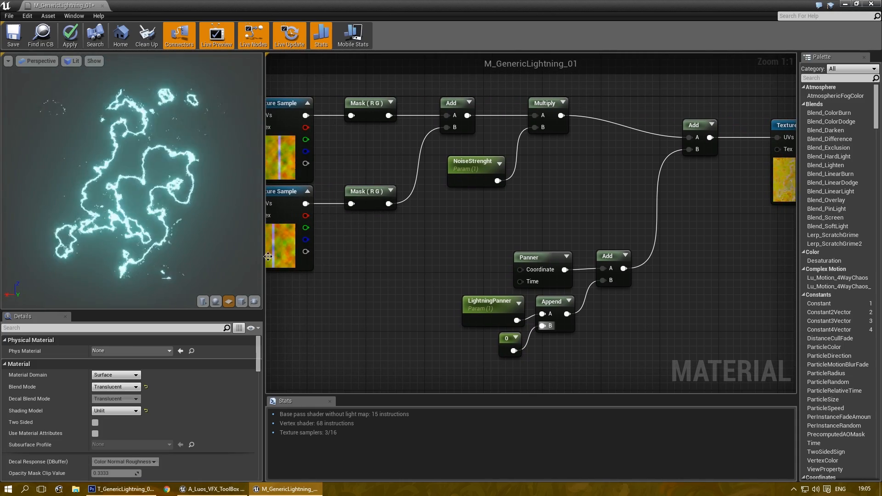
Step: Set LightningPanner's default value to -0.15
left_click(488, 303)
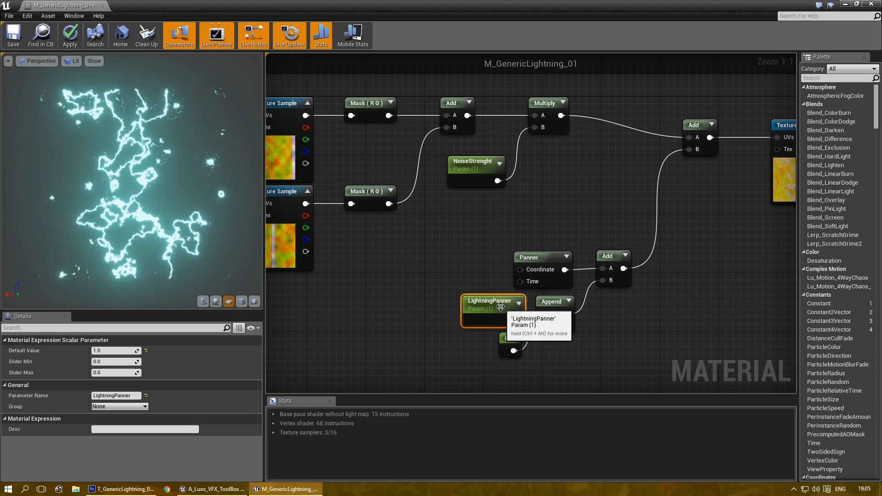
left_click(110, 350)
type("-0.15")
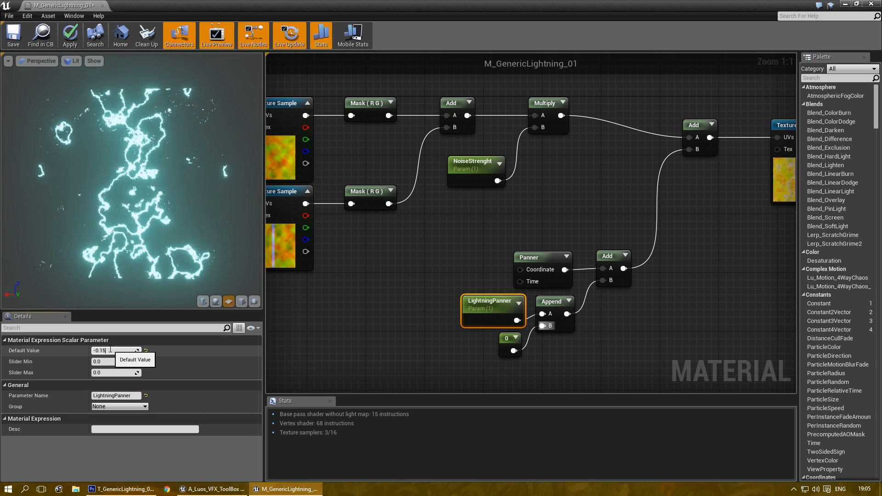
key("Return")
left_click(398, 226)
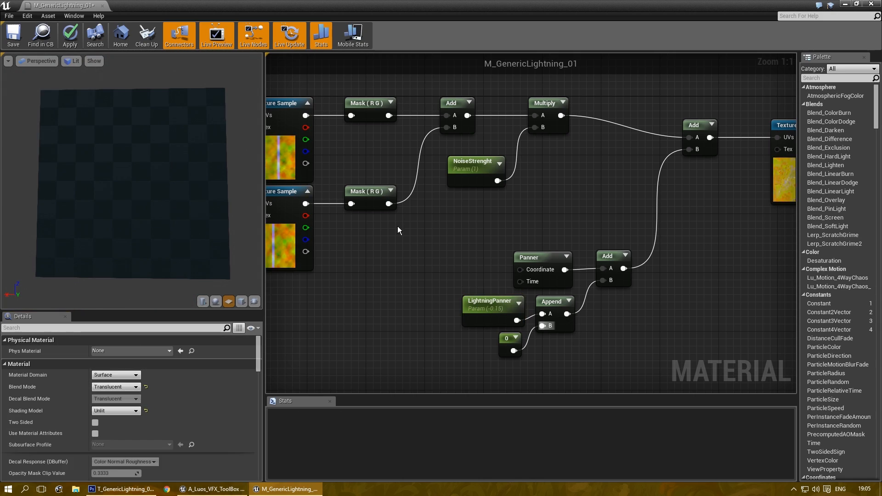
Step: Lower NoiseStrenght's default value from 1.0 to 0.2
key("Home")
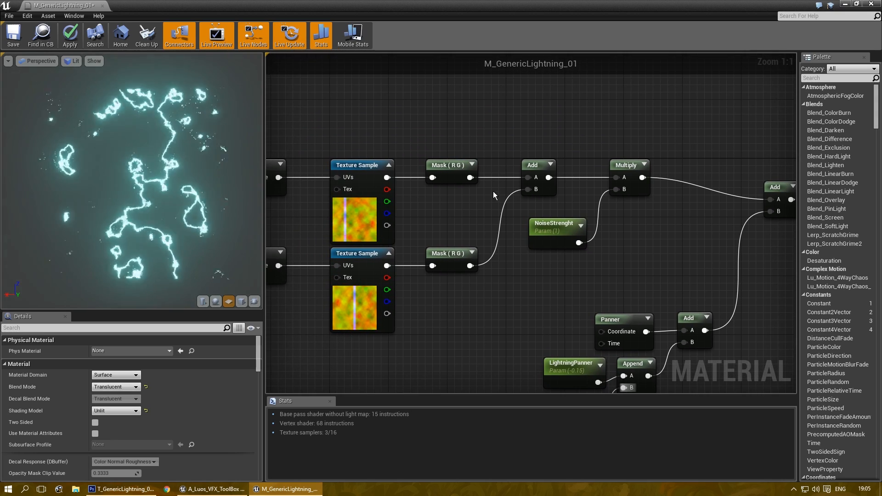
left_click(554, 227)
left_click(112, 351)
type("0.2")
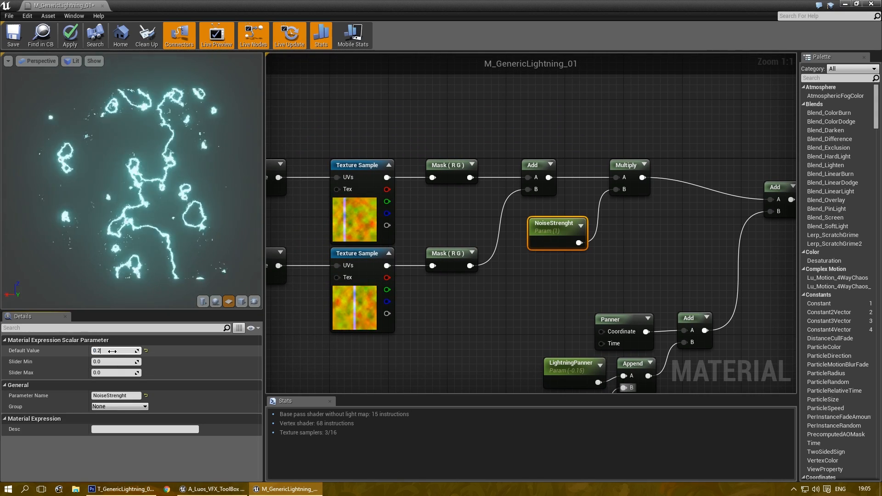
key("Return")
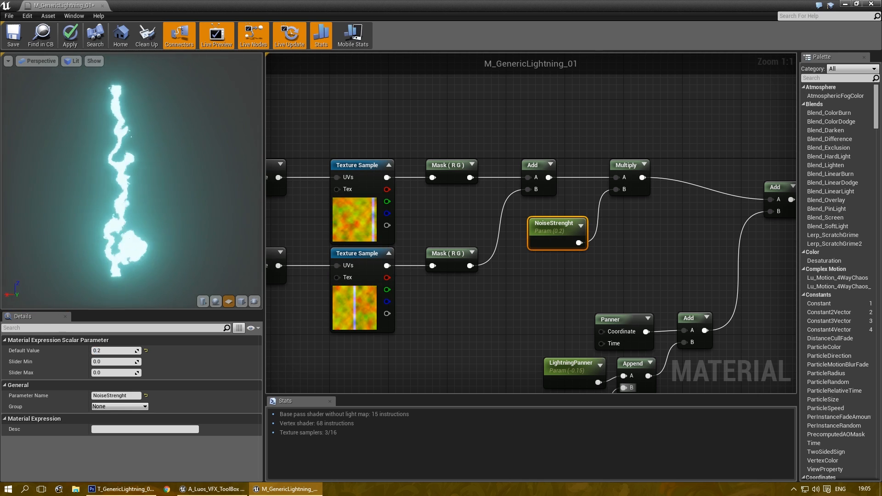
right_click_drag(269, 142, 392, 144)
right_click_drag(664, 290, 488, 271)
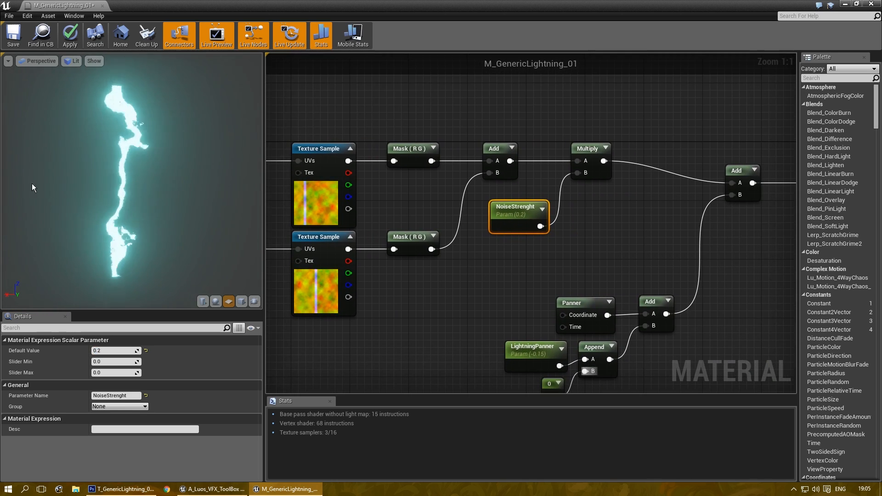
Step: Uncheck G on the top Component Mask and R on the bottom one
left_click(419, 158)
left_click(95, 362)
left_click(416, 238)
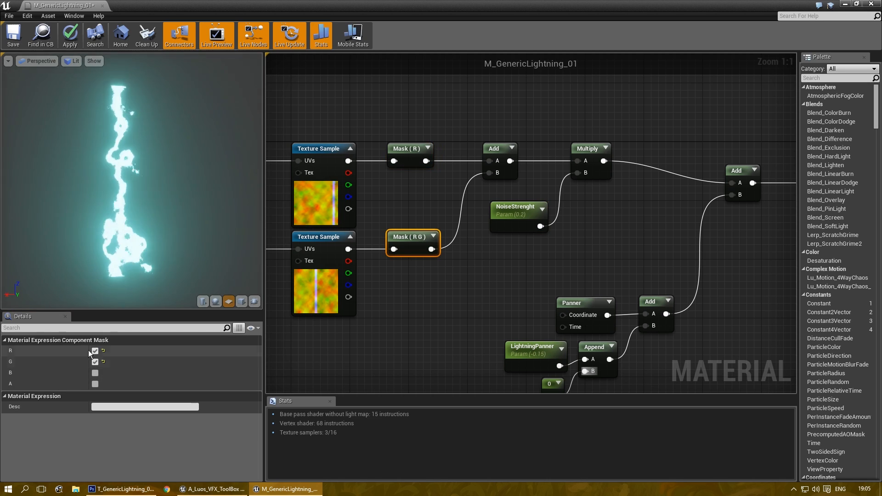
left_click(95, 350)
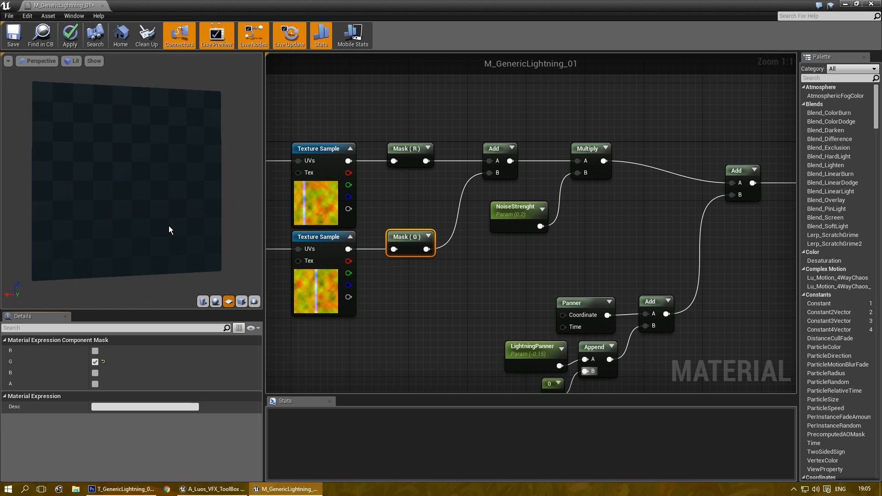
left_click(415, 191)
right_click_drag(285, 230, 149, 172)
scroll(439, 236, "down", 1)
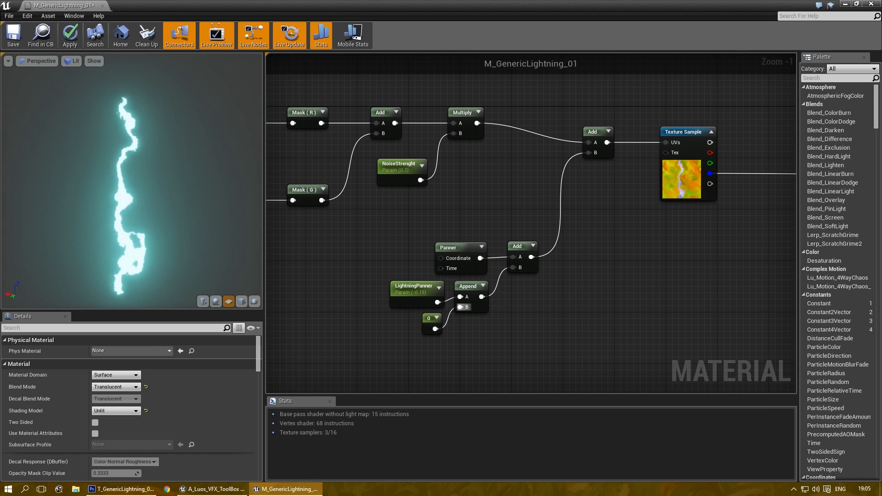
right_click_drag(357, 230, 505, 293)
scroll(506, 293, "up", 1)
right_click_drag(445, 270, 641, 235)
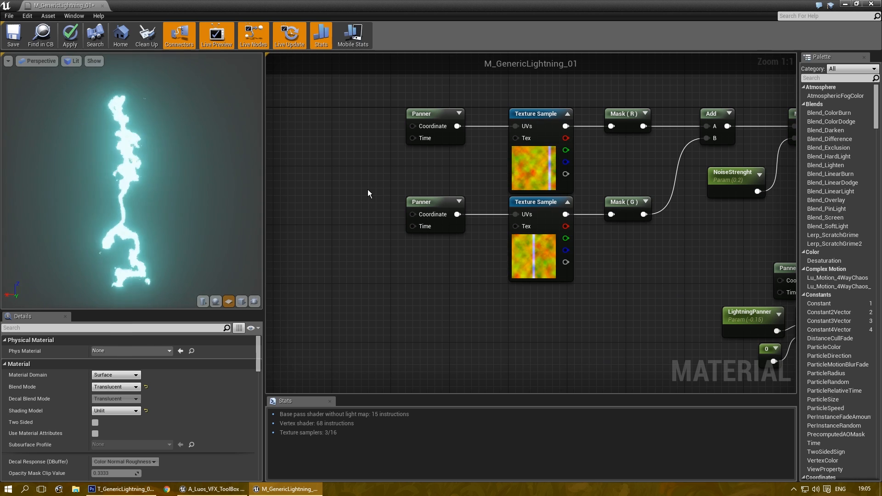
Step: Set the lower Panner's Speed X to 1.0
right_click_drag(685, 254, 727, 271)
scroll(585, 309, "down", 1)
scroll(455, 302, "up", 1)
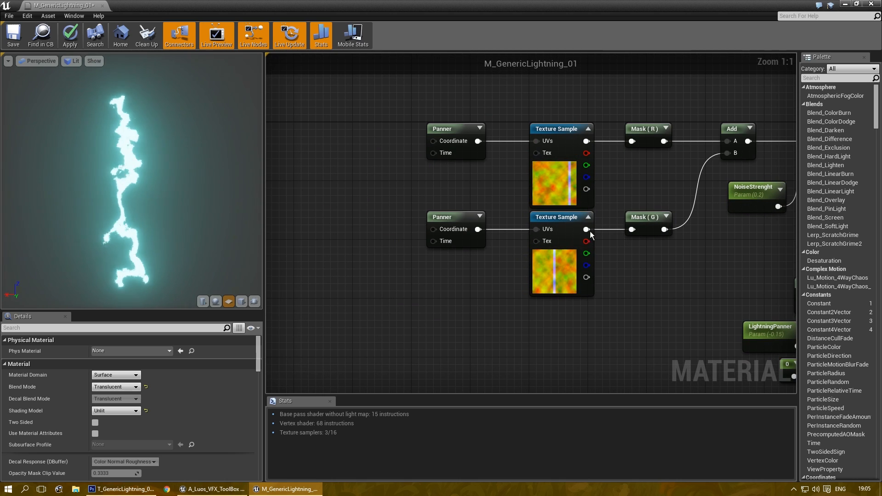
left_click(442, 217)
left_click(116, 350)
type("1")
key("Tab")
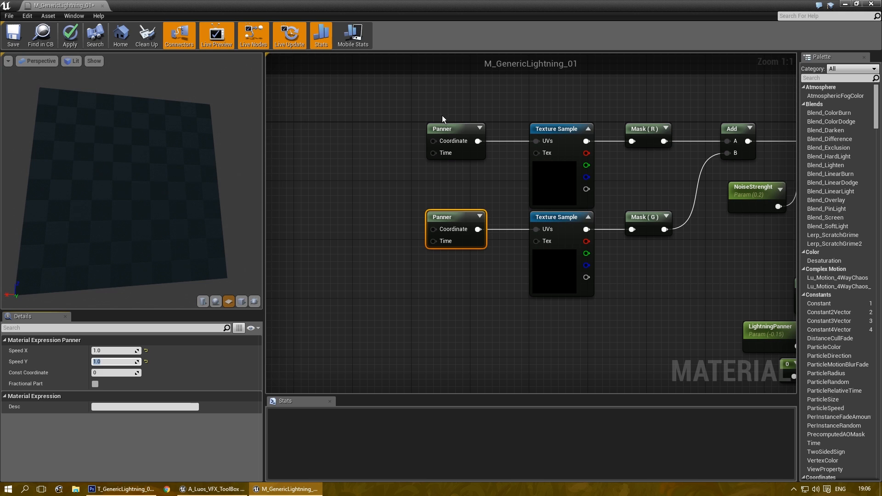
Step: Set the upper Panner's Speed X and Speed Y both to 1.0
left_click(457, 128)
left_click(112, 350)
type("1")
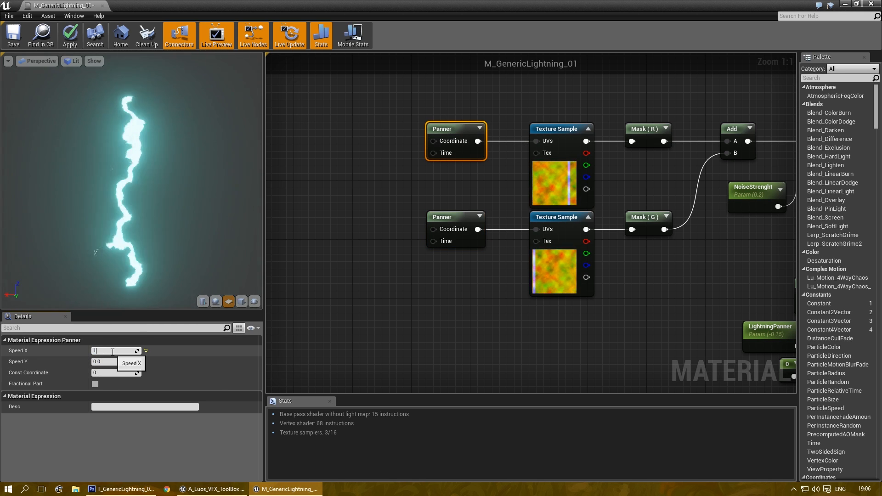
key("Tab")
type("1")
key("Return")
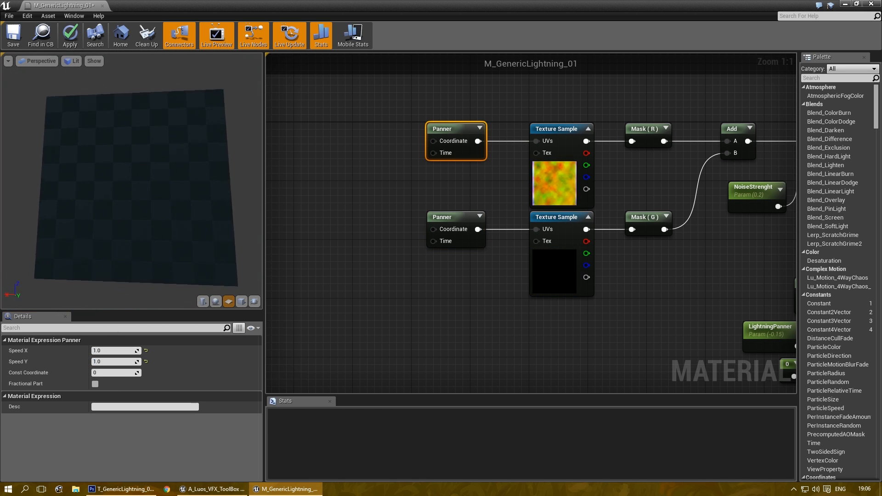
right_click_drag(277, 200, 448, 181)
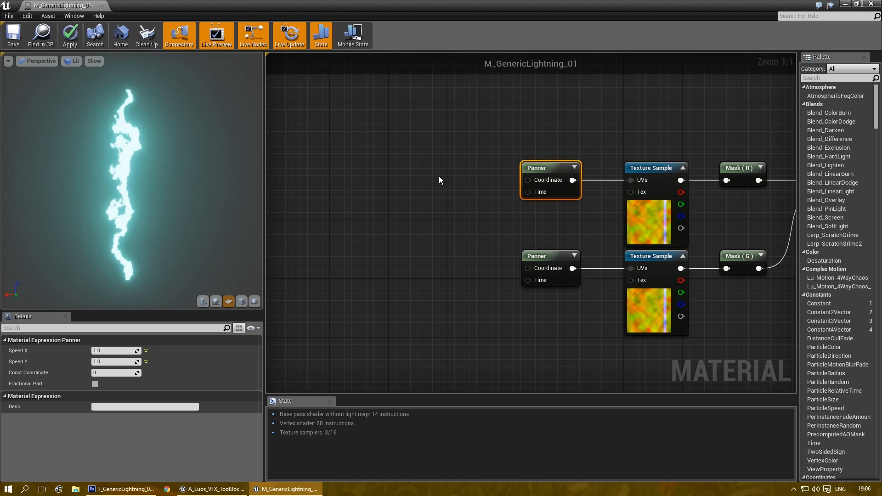
Step: Add a Multiply node feeding the upper Panner's Coordinate input
left_click(472, 168)
left_click_drag(464, 173, 528, 180)
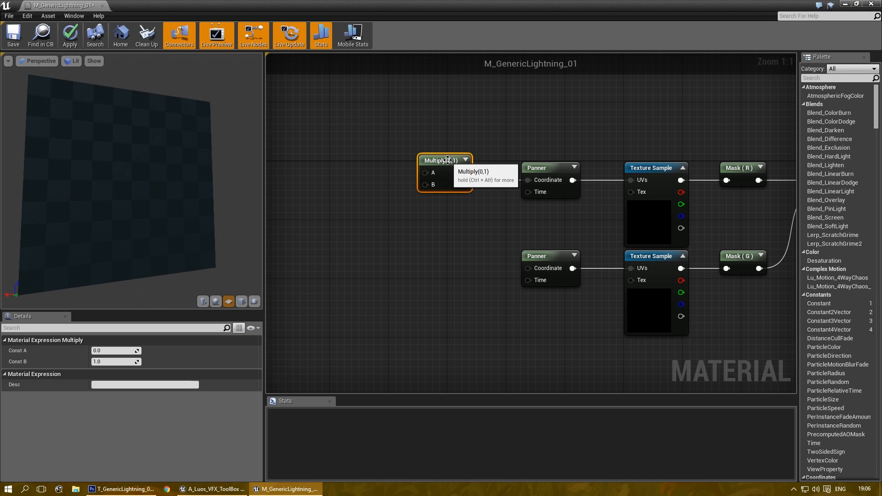
right_click_drag(407, 238, 474, 218)
Step: Add a second Multiply feeding the lower Panner's Coordinate input
key("ctrl+w")
left_click_drag(490, 250, 567, 251)
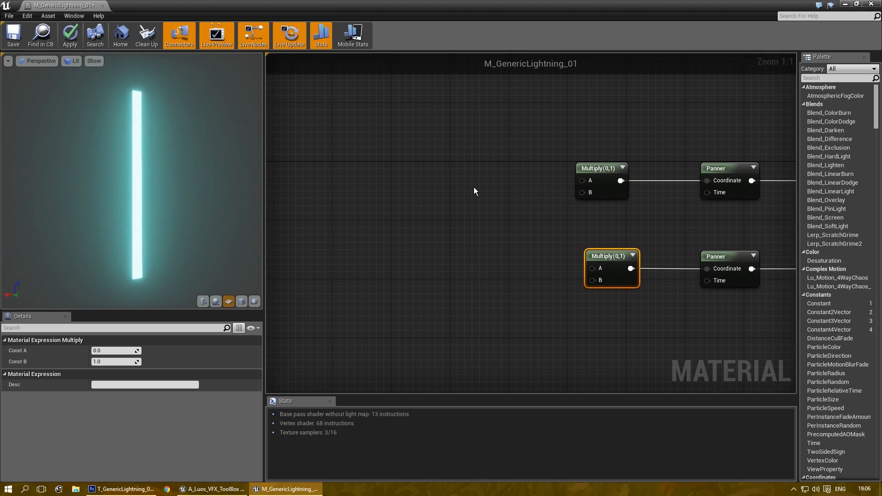
left_click(417, 180)
right_click_drag(417, 181, 406, 183)
right_click_drag(467, 205, 401, 200)
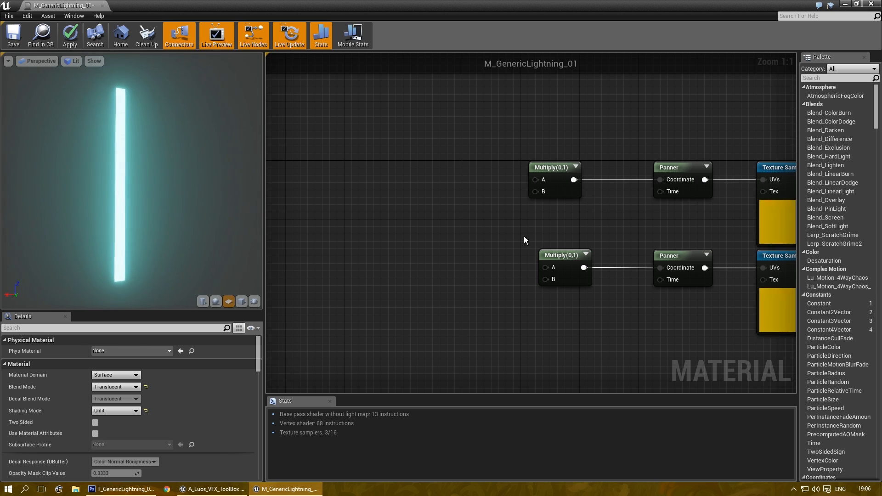
right_click_drag(443, 194, 459, 177)
right_click(458, 175)
Step: Place a TexCoord[0] node on the empty canvas left of the Panners
type("time")
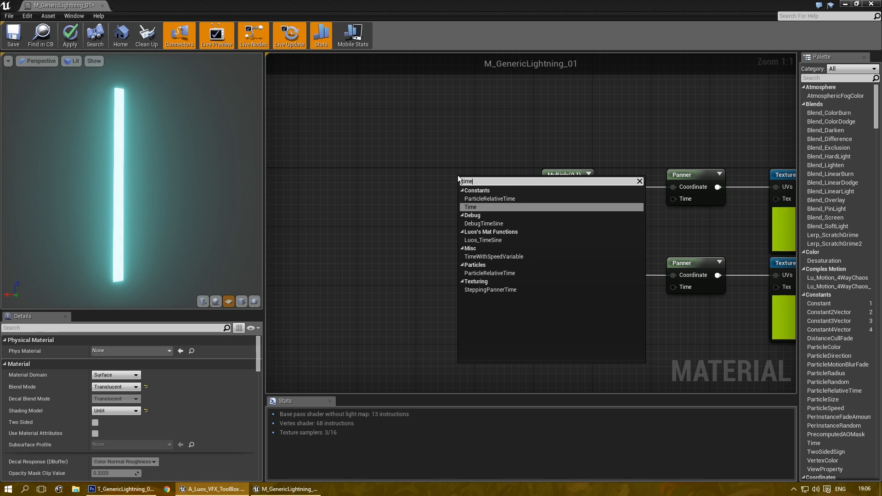
key("BackSpace")
key("BackSpace")
key("BackSpace")
key("BackSpace")
key("Escape")
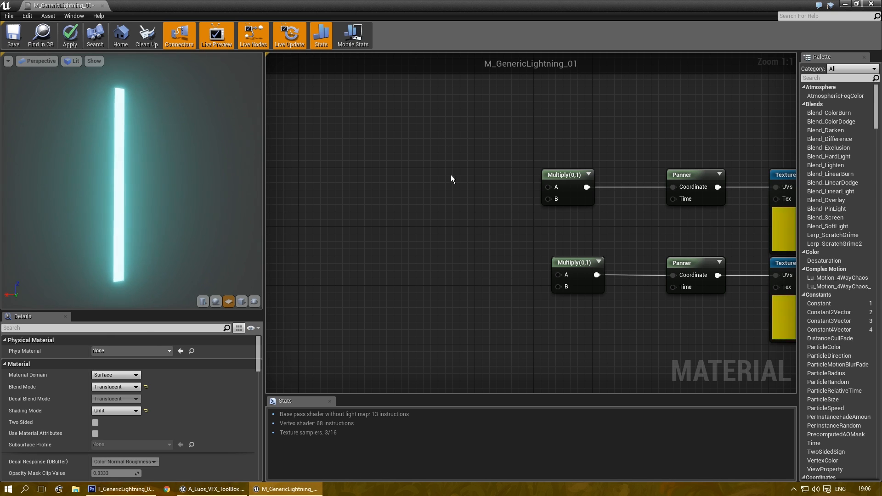
right_click_drag(450, 179, 423, 163)
left_click(423, 142)
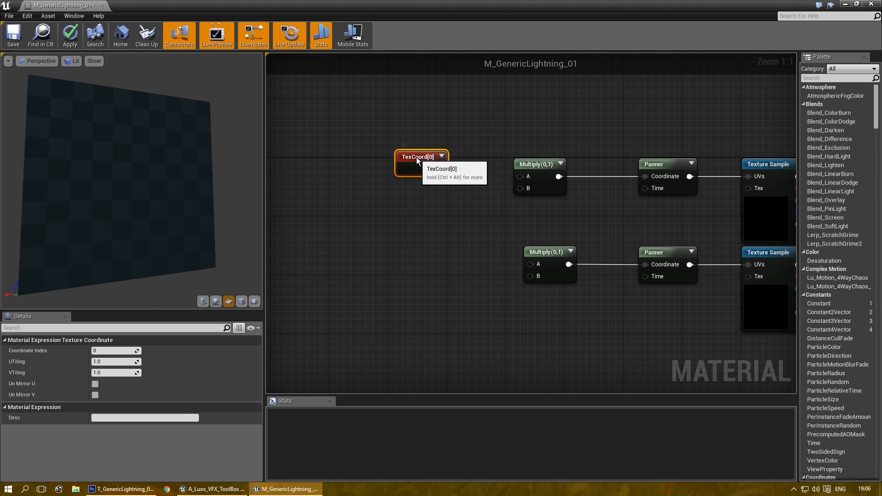
left_click_drag(416, 157, 394, 141)
right_click_drag(398, 204, 371, 207)
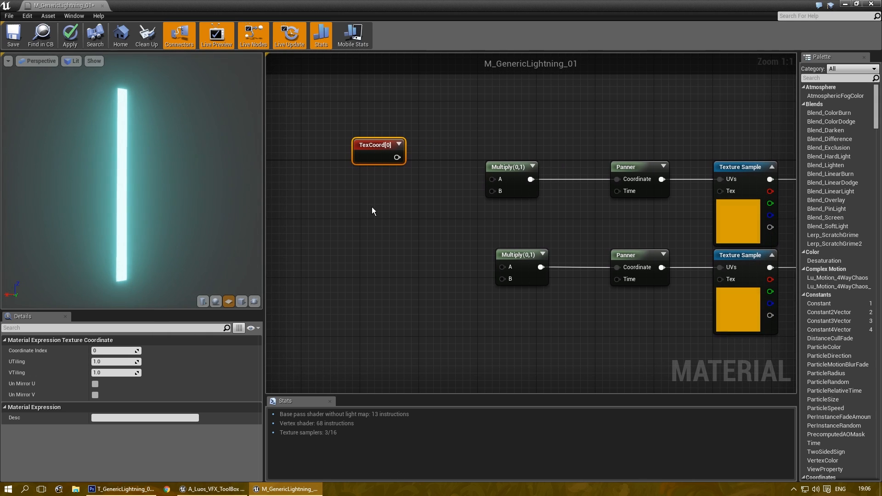
Step: Add a new Multiply beside TexCoord and delete the two original Multiply nodes
left_click(429, 175)
left_click_drag(440, 180, 409, 191)
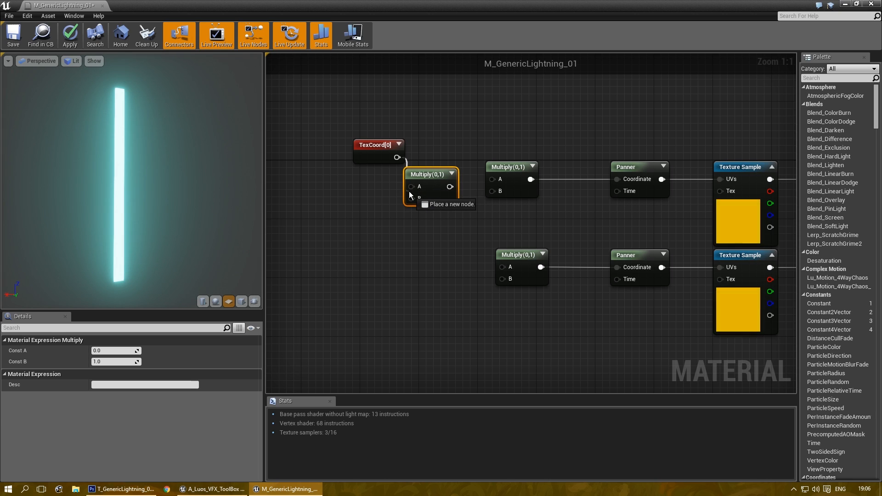
left_click(492, 151)
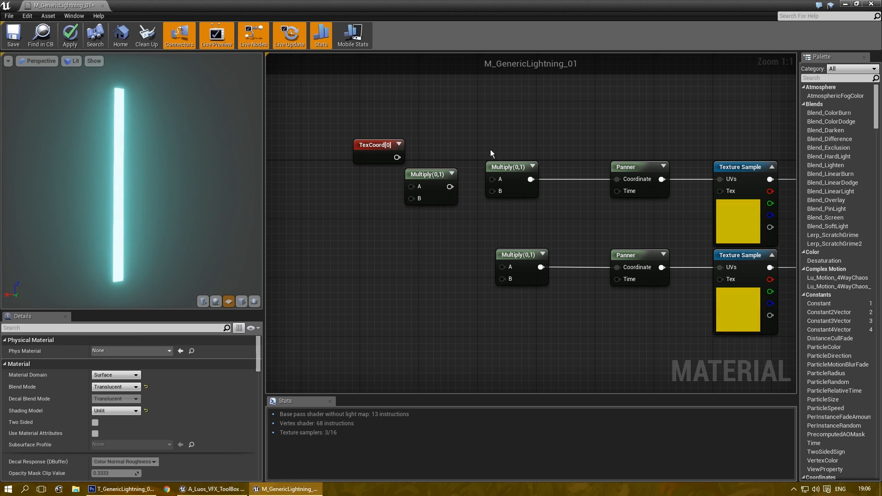
left_click_drag(496, 142, 533, 356)
key("Delete")
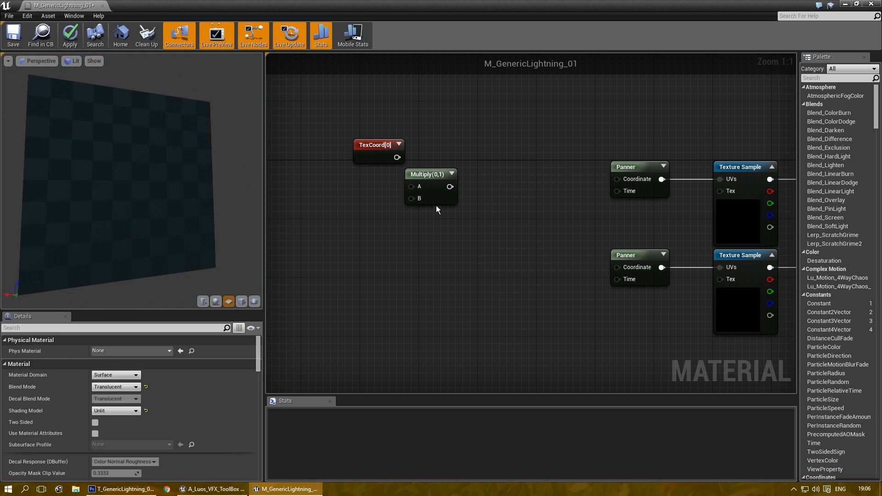
left_click_drag(423, 182, 467, 175)
Step: Wire TexCoord[0] into Multiply A and the Multiply into both Panners' Coordinate inputs
left_click_drag(397, 157, 464, 179)
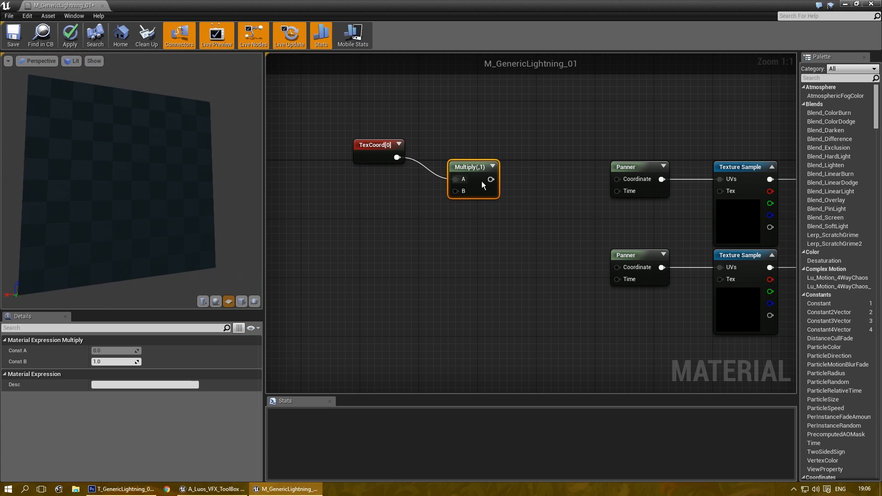
left_click_drag(611, 167, 618, 178)
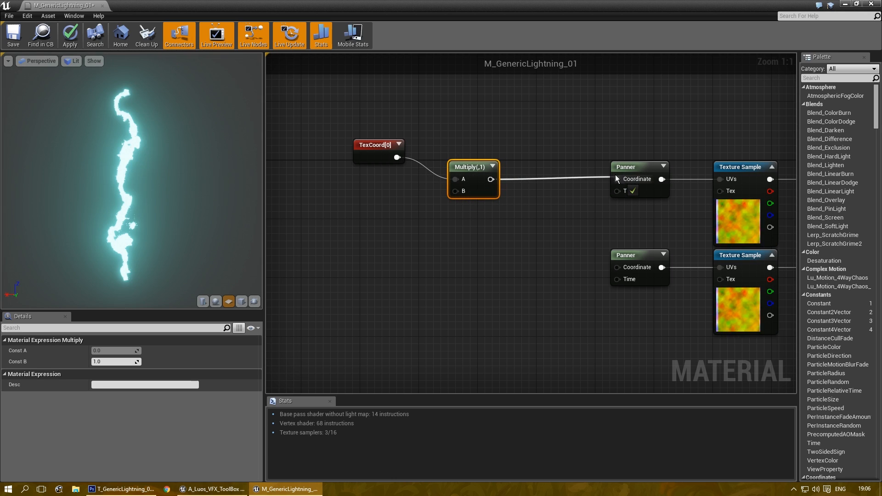
left_click_drag(491, 179, 619, 266)
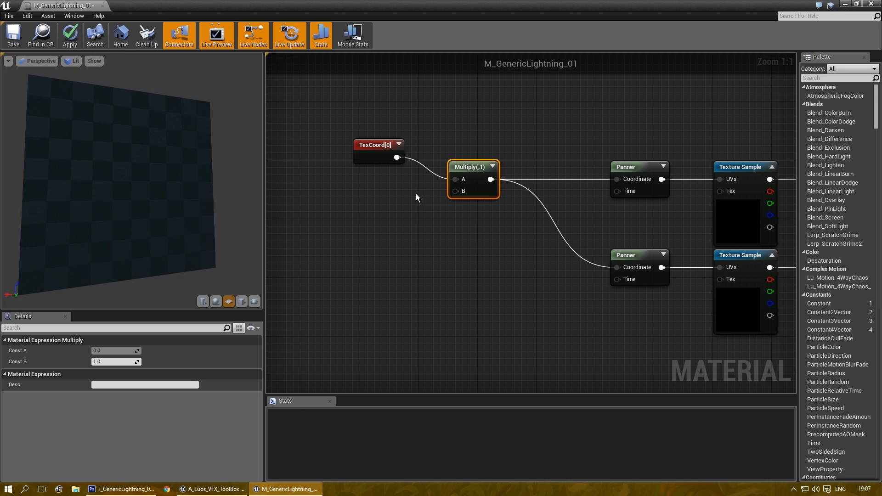
Step: Add a new scalar parameter below the TexCoord node
right_click_drag(390, 191, 420, 194)
key("s")
left_click(385, 187)
left_click_drag(407, 197, 413, 188)
Step: Name the new scalar parameter NoiseSizeMultiplier with a default value of 1
left_click(109, 396)
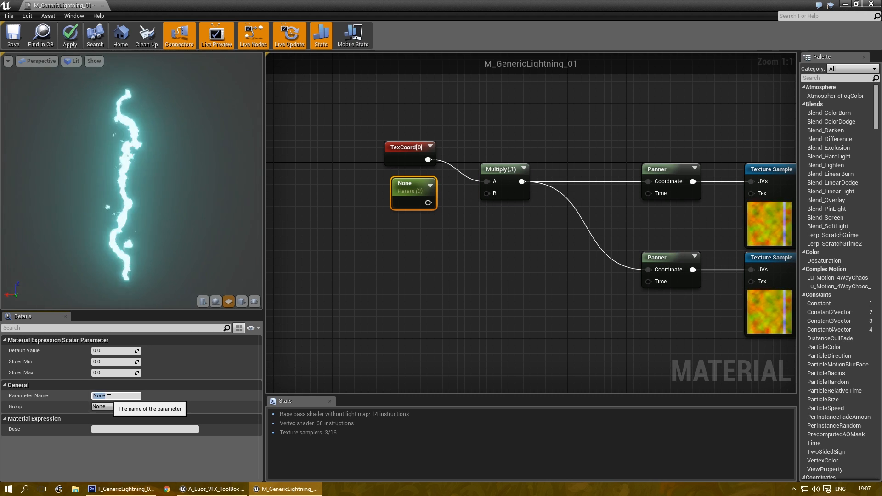
type("NoiseSizeMultiplier")
key("Return")
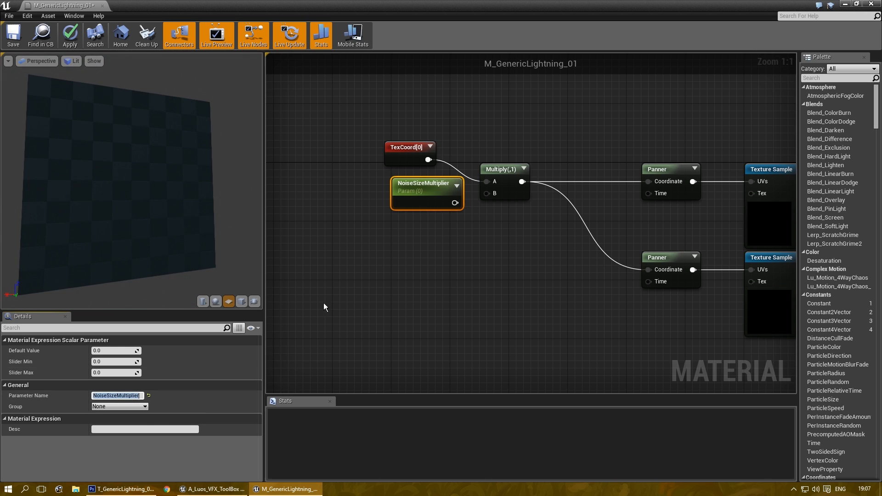
left_click_drag(420, 190, 391, 190)
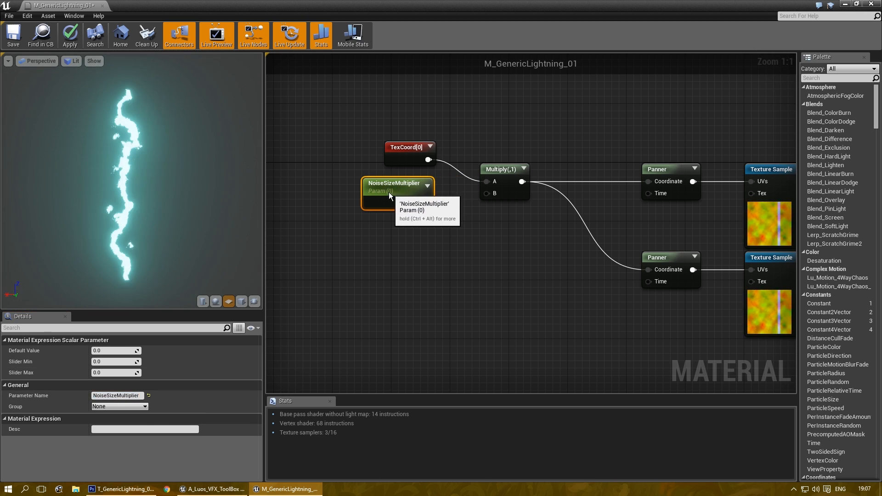
left_click(111, 350)
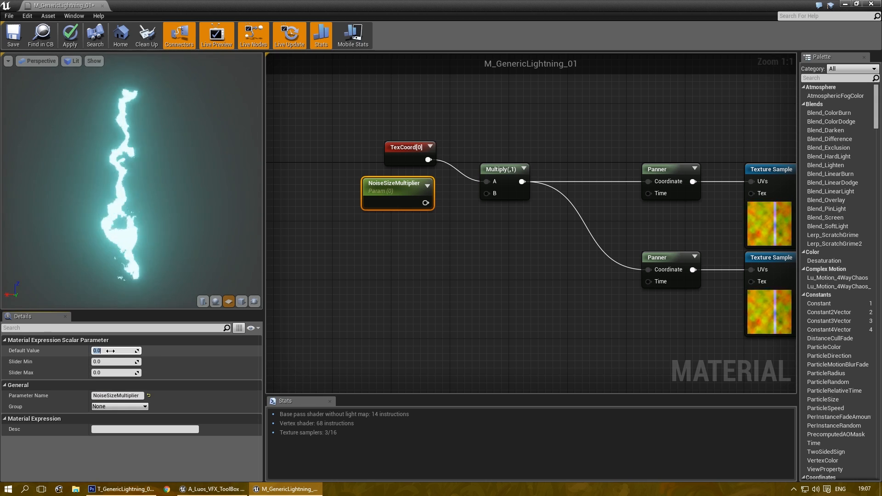
type("1")
key("Return")
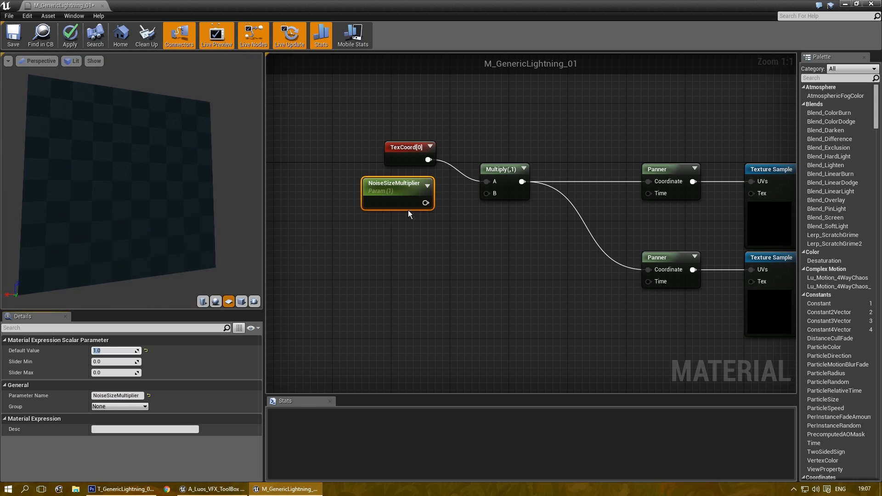
Step: Connect NoiseSizeMultiplier to the shared Multiply's B input
left_click_drag(425, 202, 487, 194)
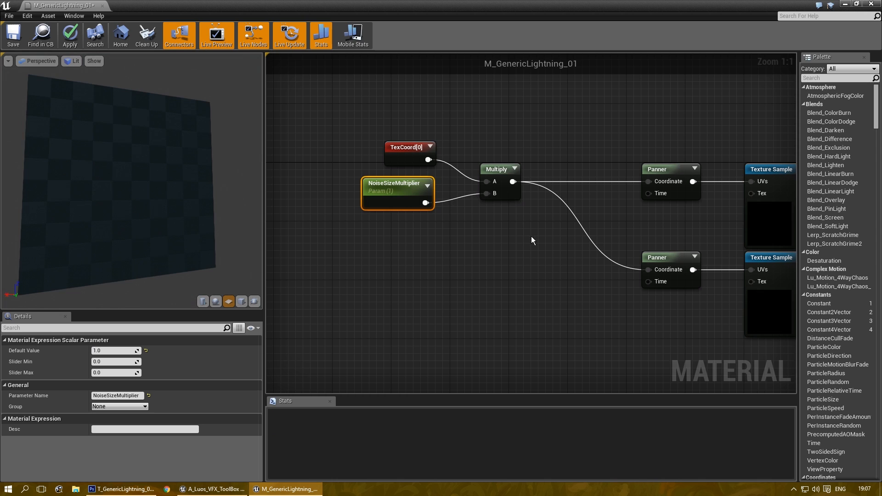
right_click_drag(532, 236, 503, 236)
scroll(441, 241, "down", 3)
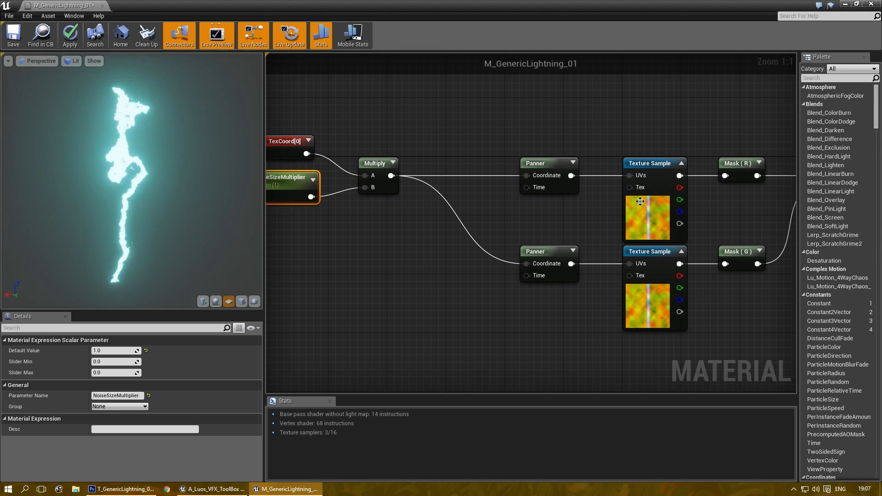
scroll(424, 230, "up", 3)
Step: Try NoiseSizeMultiplier defaults of 10, 1000 and 34, then reset it to 1
left_click(107, 351)
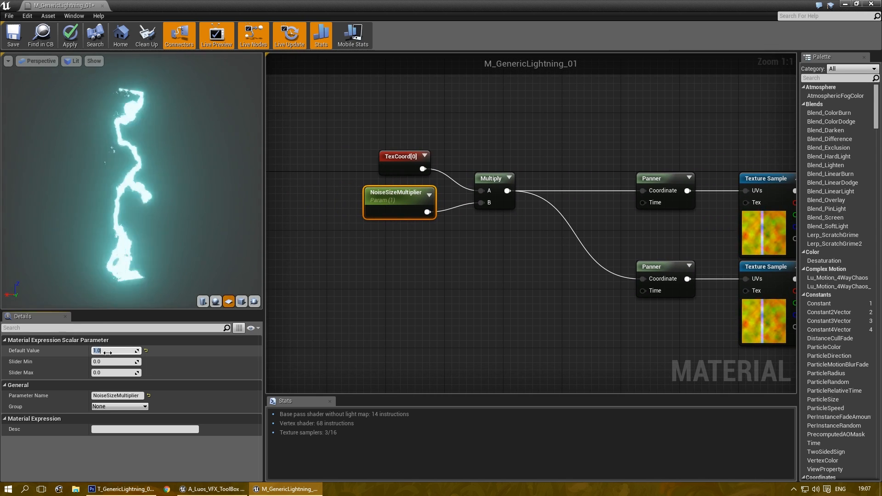
type("10")
key("Return")
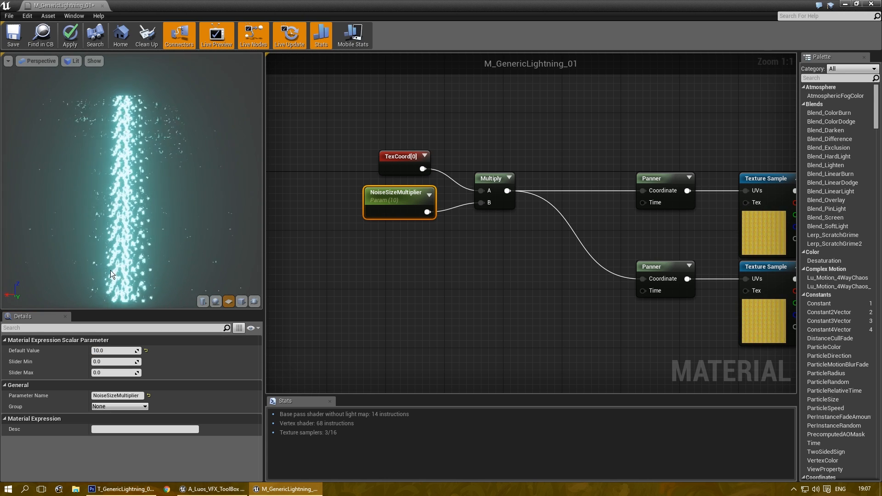
left_click(116, 351)
type("1000")
key("Return")
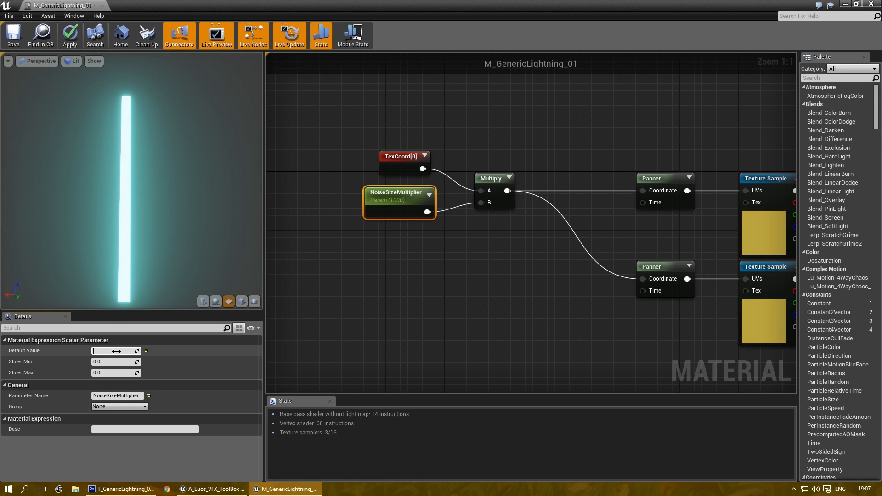
type("34")
key("Return")
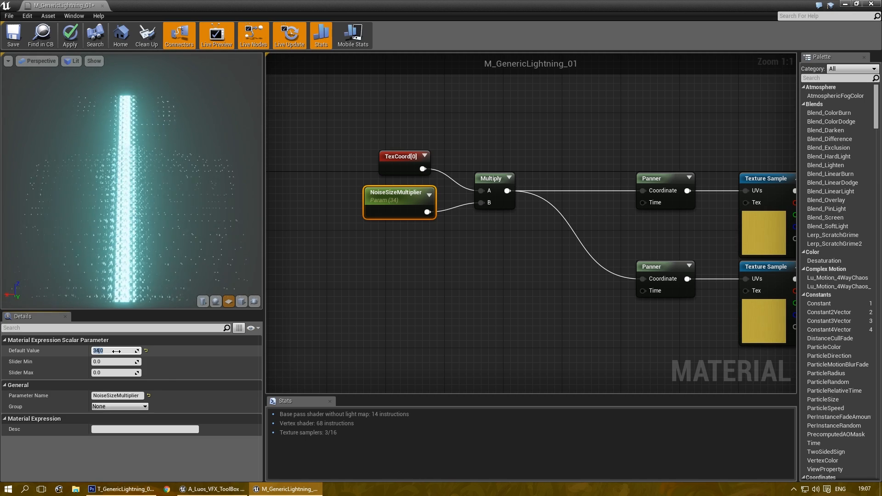
type("1")
key("Return")
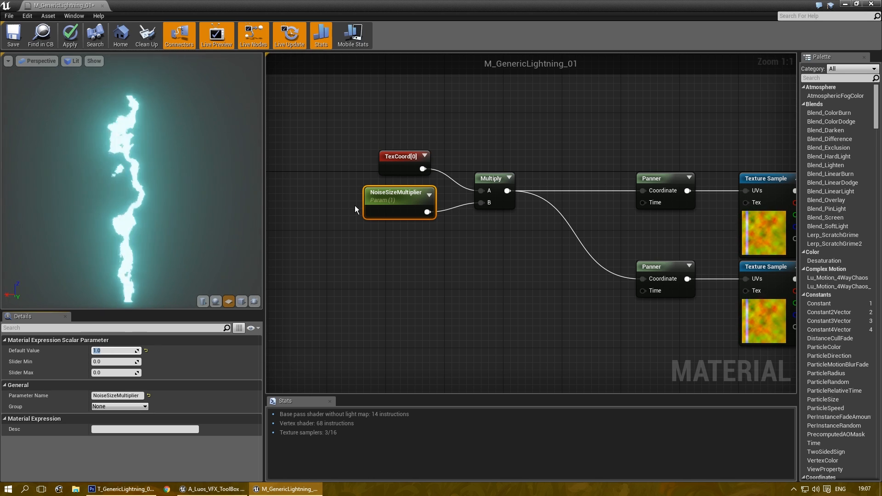
left_click(455, 251)
Step: Add two Scalar Parameter nodes and name the first Noise1_Hor_Panner_Speed
right_click_drag(455, 251, 451, 217)
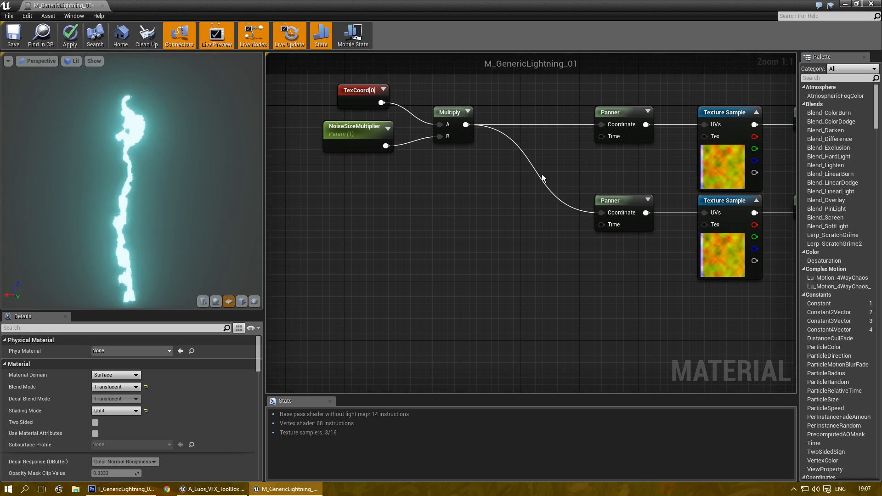
right_click_drag(424, 157, 441, 153)
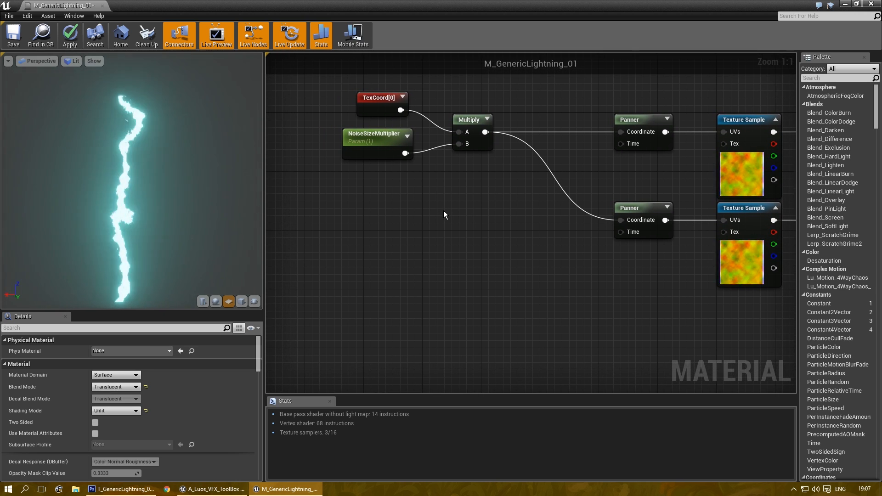
right_click_drag(407, 199, 427, 193)
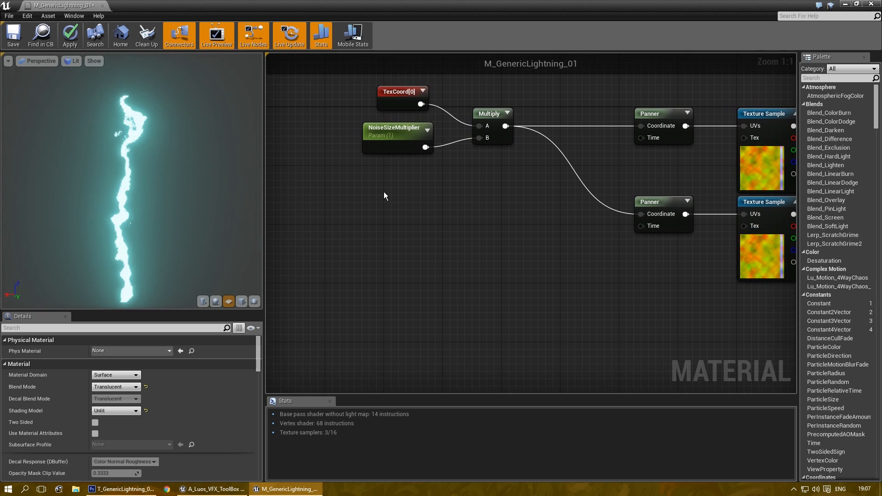
left_click(384, 193)
left_click(388, 235)
left_click_drag(393, 205, 401, 194)
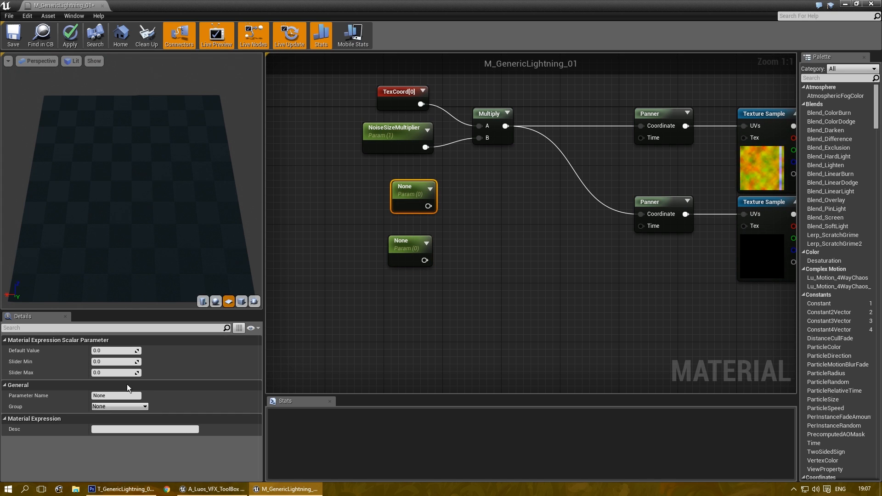
type("Noise")
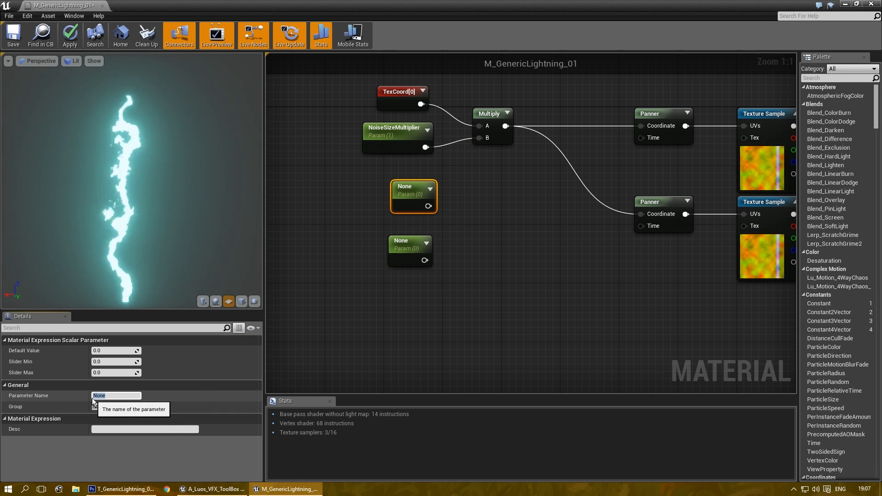
type("1_")
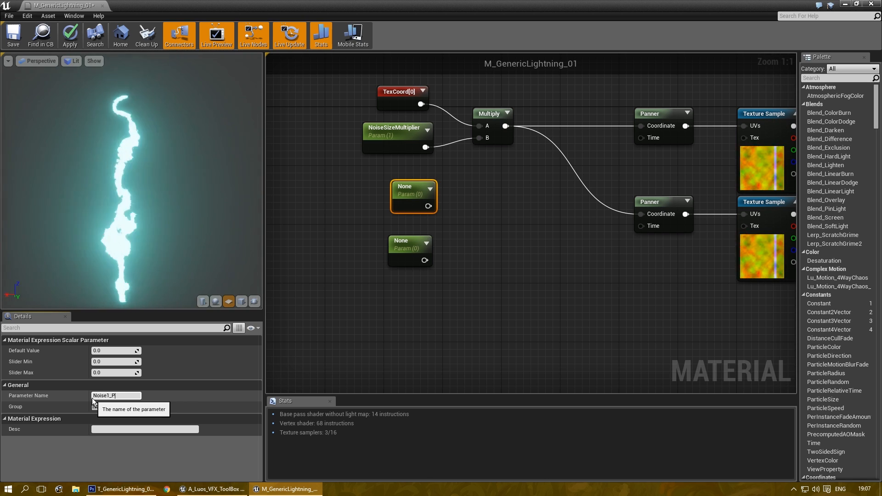
type("Hor_Panner_")
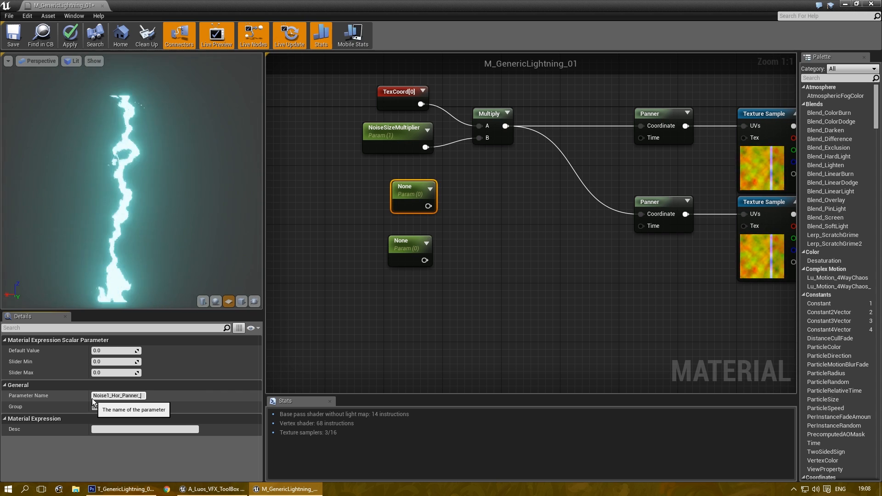
type("Speed")
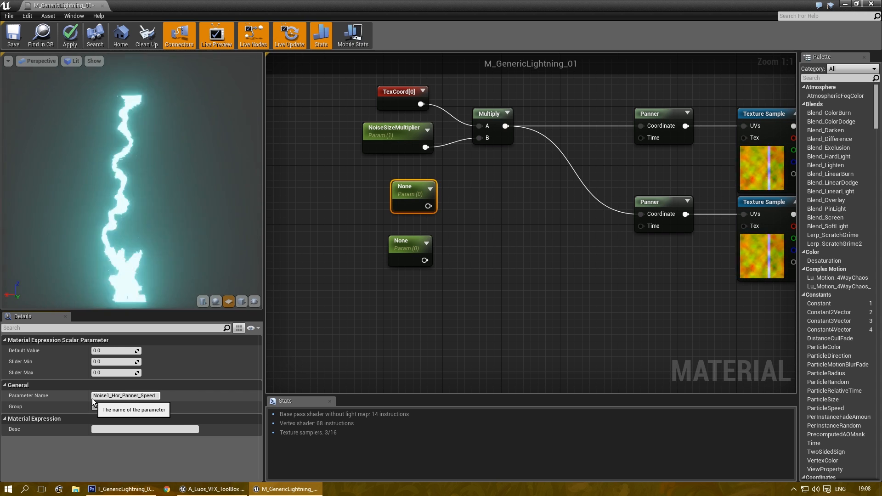
key("Return")
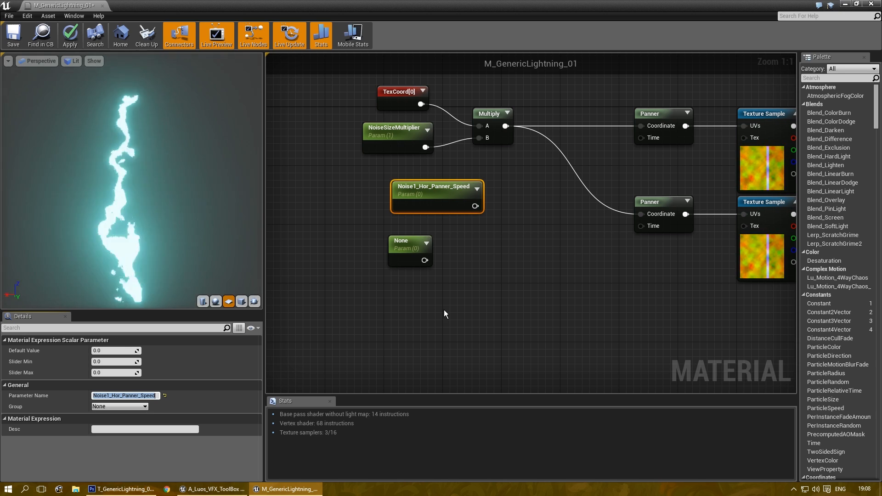
Step: Duplicate Noise1_Hor_Panner_Speed below and rename the copy Noise2_Hor_Panner_Speed
left_click(438, 192)
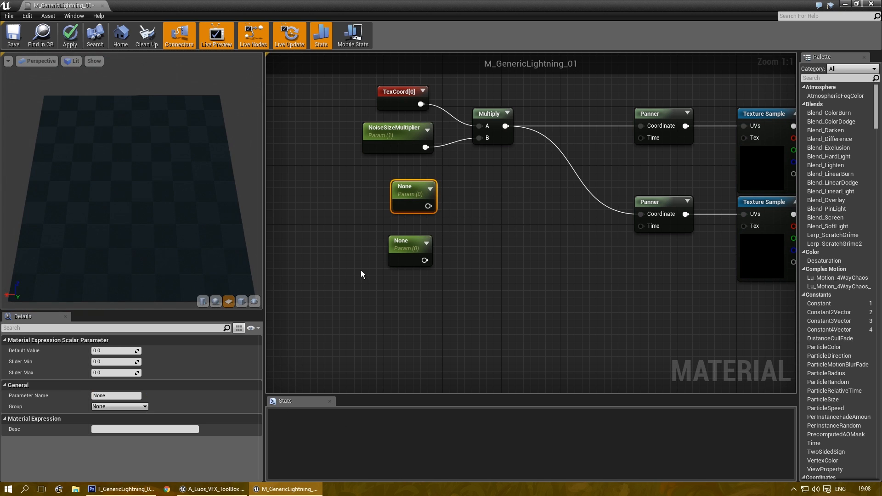
key("ctrl+z")
left_click(432, 197)
key("ctrl+w")
left_click_drag(524, 281, 443, 289)
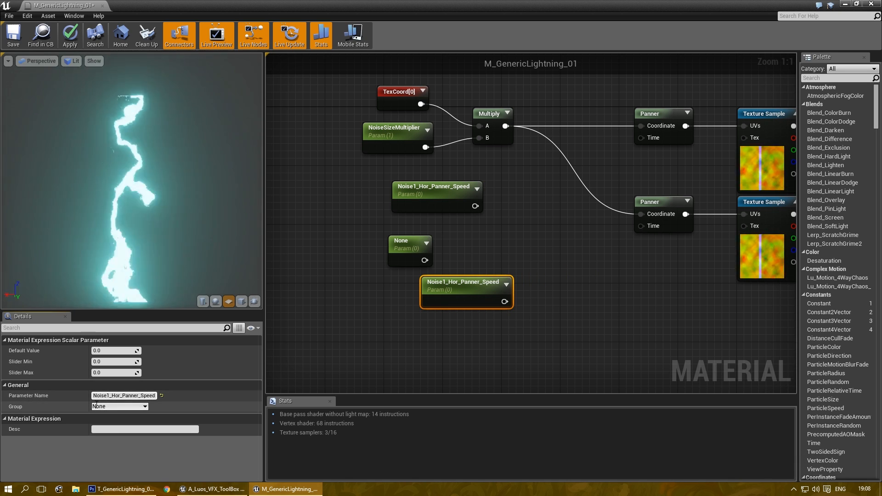
left_click(112, 396)
key("BackSpace")
type("2")
key("Return")
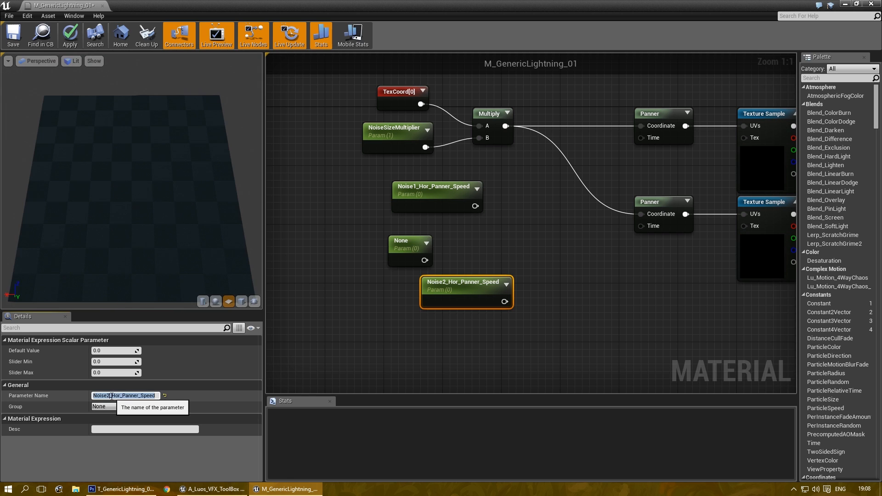
left_click_drag(455, 280, 418, 303)
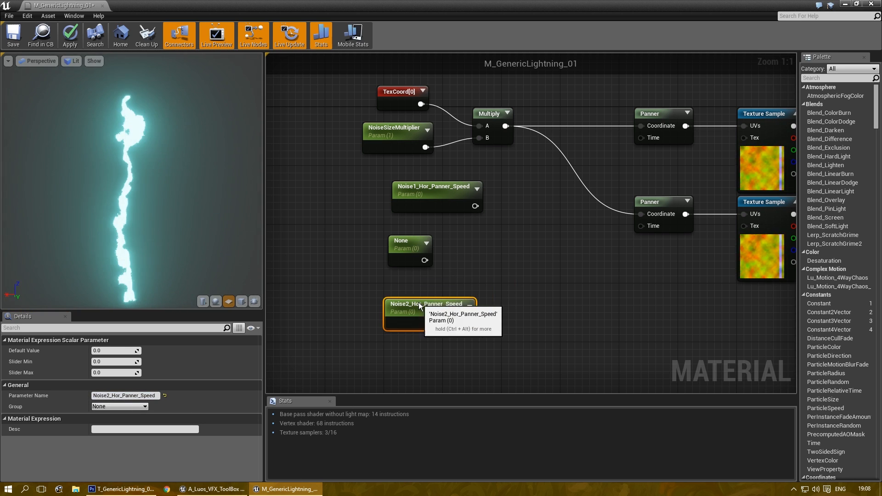
Step: Name the remaining unnamed scalar parameter Noise1_Vert_Panner_Speed
left_click(409, 250)
left_click(111, 397)
type("No")
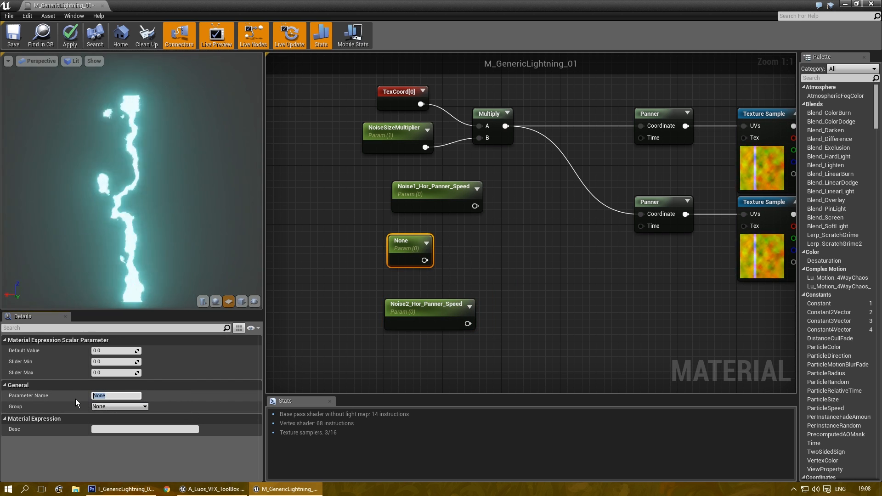
type("ise1")
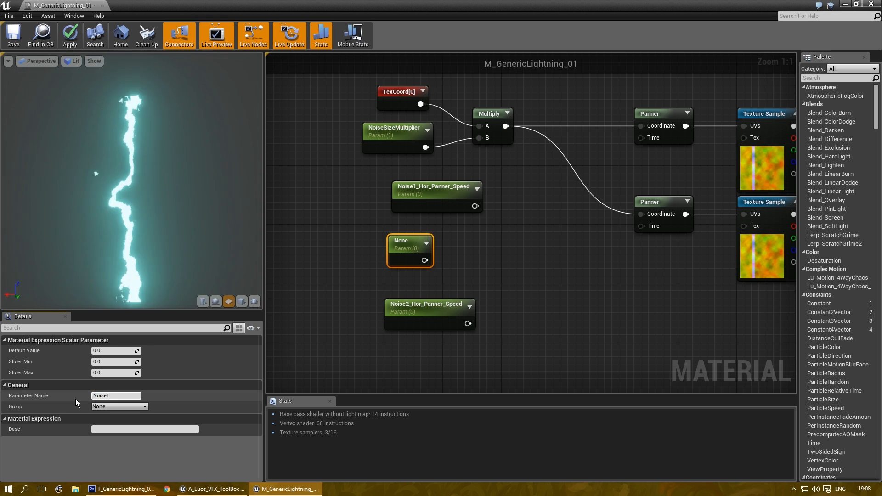
type("_Vert_")
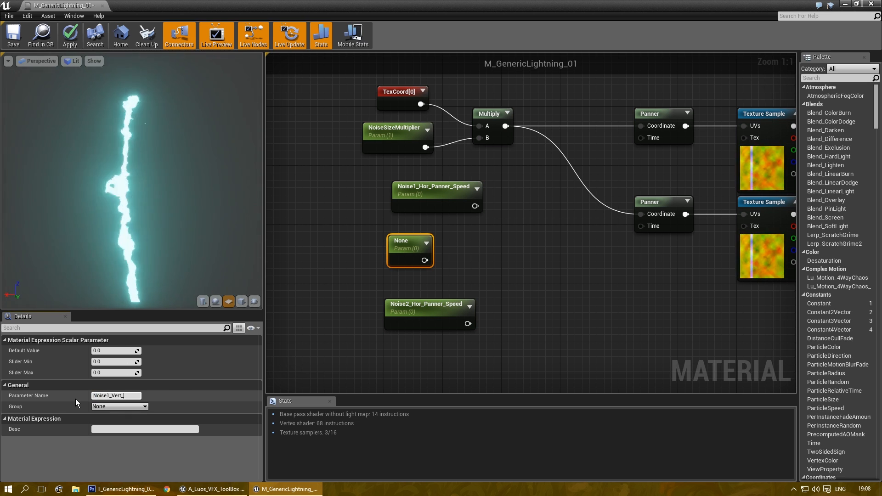
type("PannerSpeed")
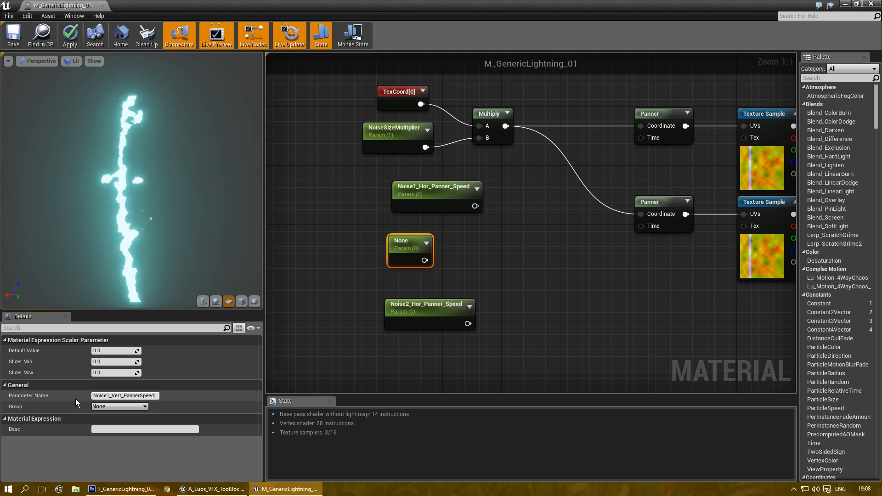
key("Left")
key("Left")
key("Left")
type("_")
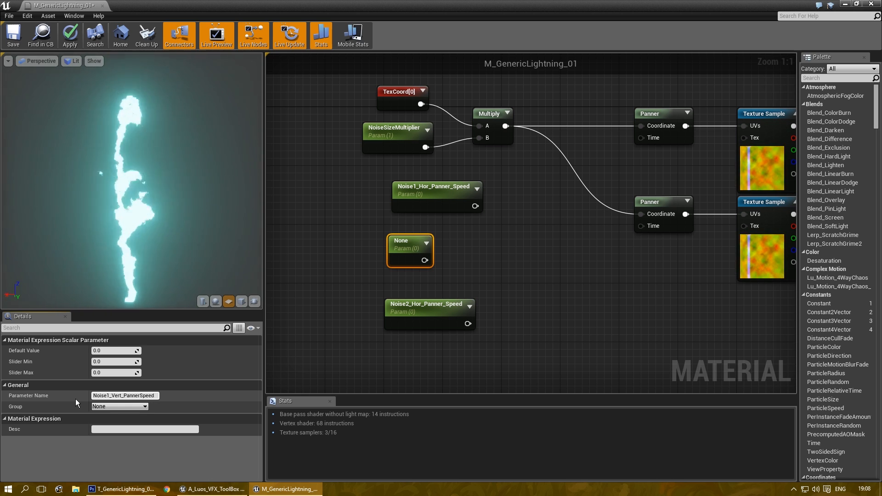
key("Return")
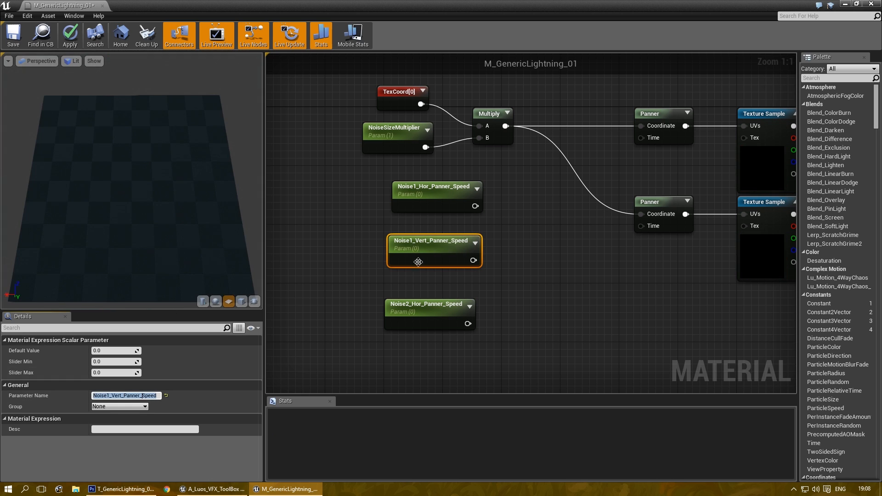
Step: Duplicate Noise1_Vert_Panner_Speed below Noise2_Hor and rename the copy Noise2_Vert_Panner_Speed
left_click_drag(423, 306, 430, 320)
left_click_drag(416, 236, 420, 233)
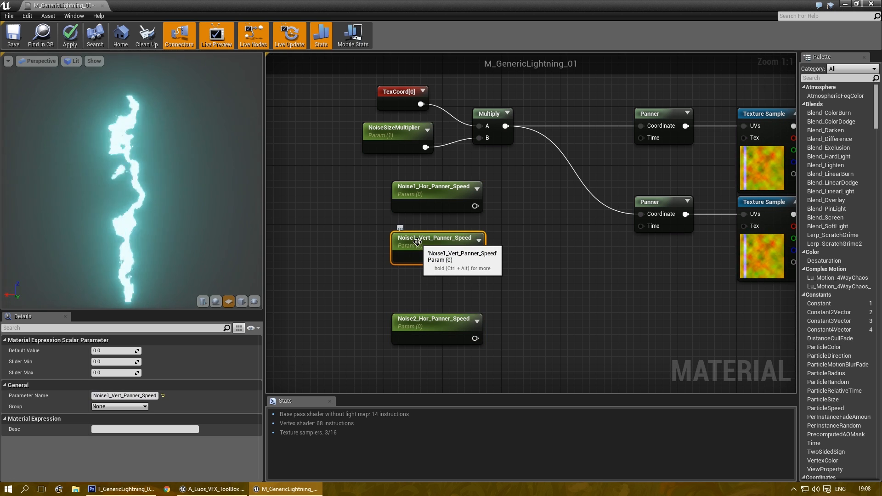
key("ctrl+w")
left_click_drag(471, 282, 412, 356)
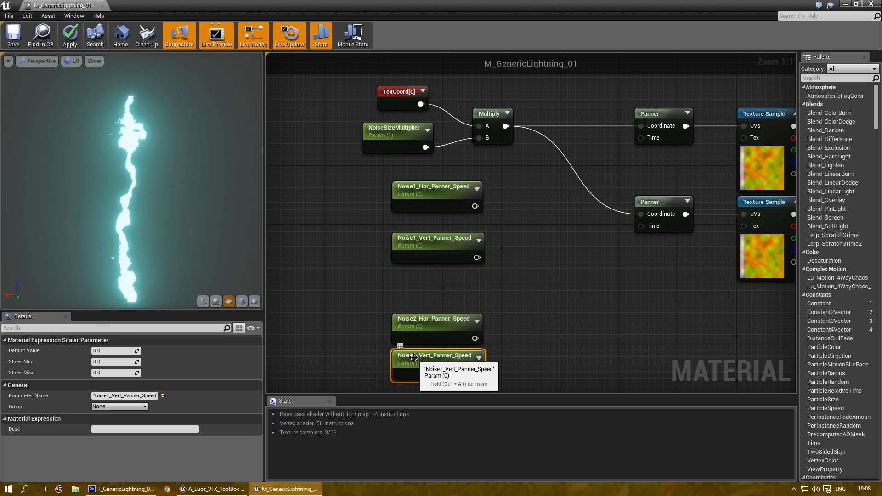
left_click(119, 394)
key("Left")
key("Left")
key("Left")
key("Left")
key("Left")
key("BackSpace")
type("2")
key("Return")
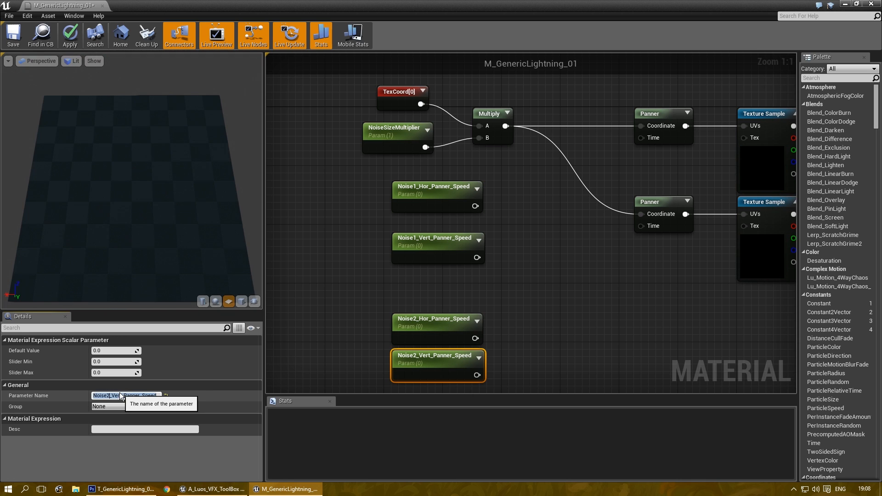
Step: Box-select the two Noise1 speed parameters and move them left
right_click_drag(373, 288, 390, 258)
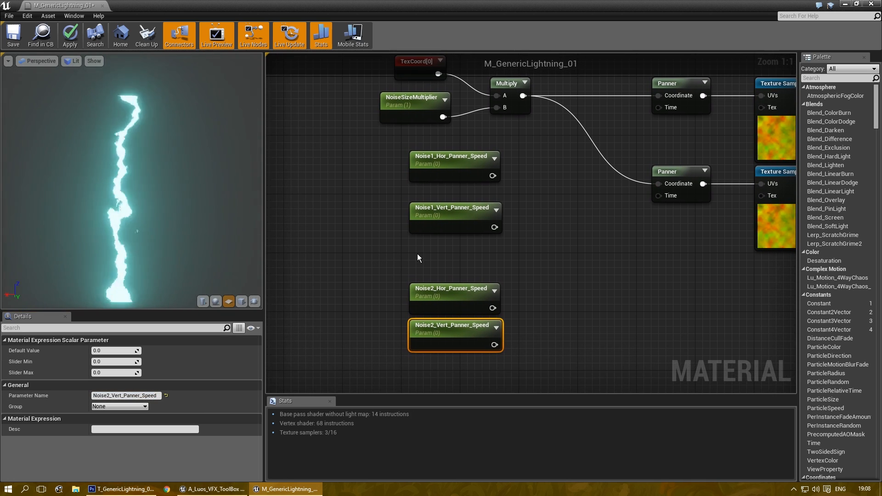
left_click(572, 202)
right_click_drag(573, 205, 594, 251)
left_click_drag(577, 277, 413, 205)
Step: Add an AppendVector node beside the Noise1 speed parameters
right_click(473, 225)
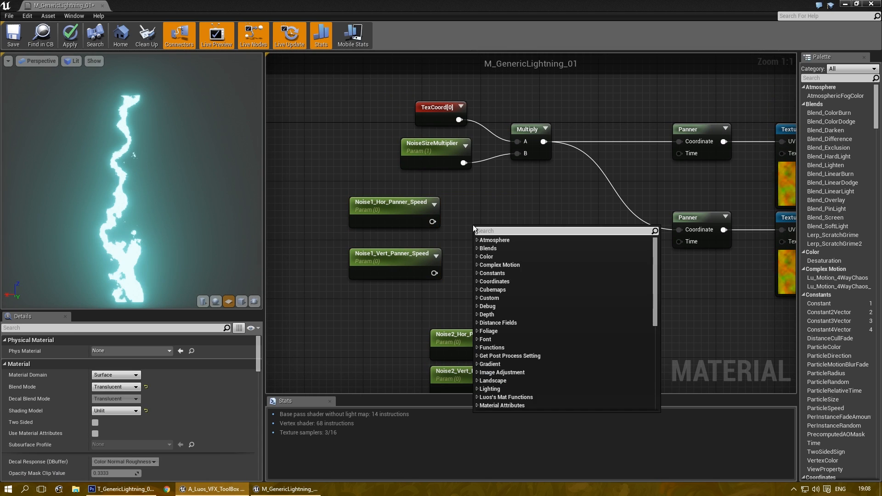
type("appemnd")
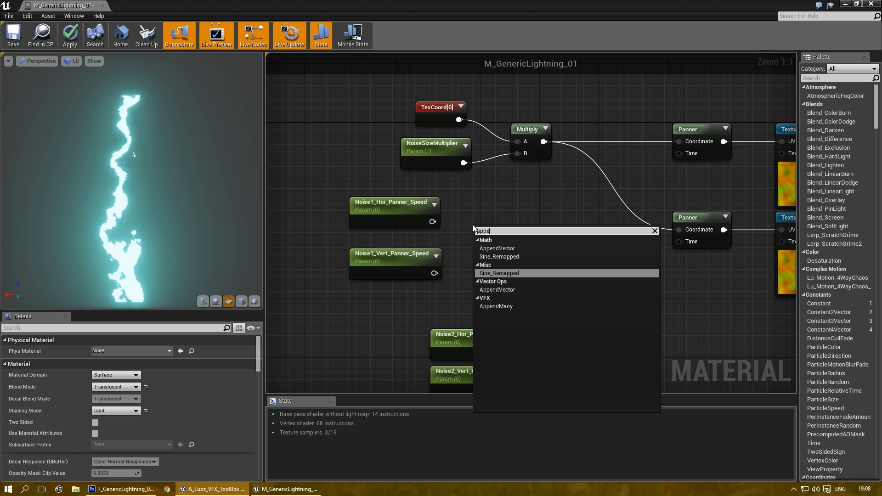
key("Up")
key("Return")
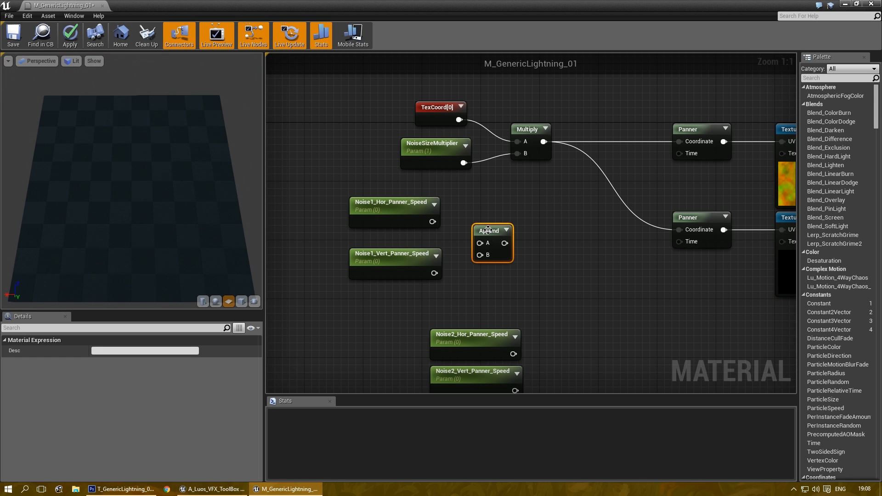
left_click_drag(488, 229, 511, 203)
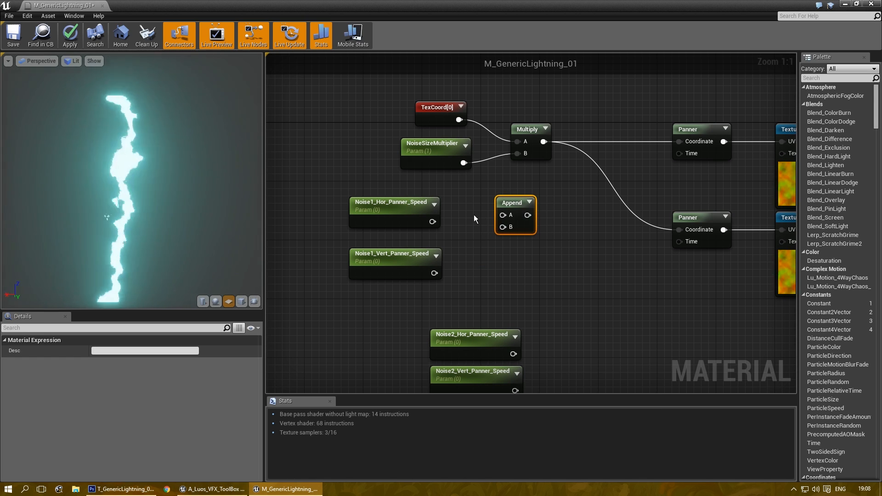
Step: Place two Constant nodes and a two-component constant vector near the Append
right_click_drag(488, 239, 455, 211)
left_click(494, 223)
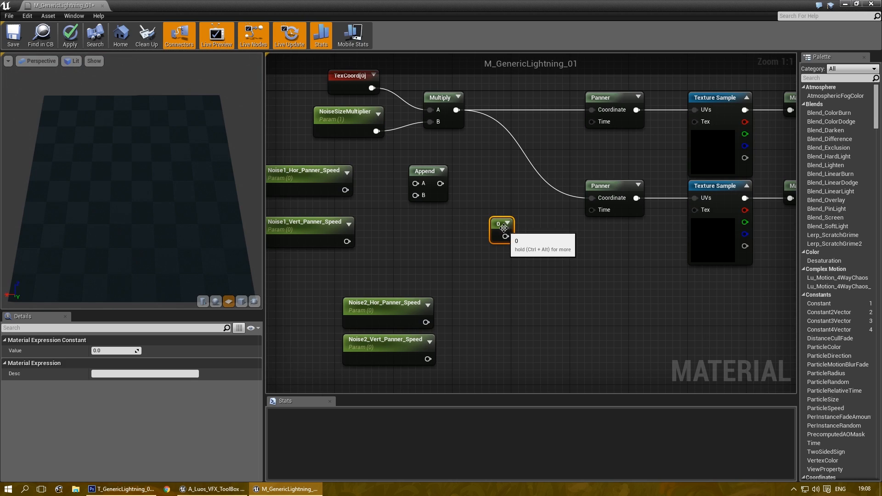
left_click_drag(505, 230, 460, 236)
key("ctrl+c")
key("ctrl+v")
left_click_drag(478, 270, 453, 265)
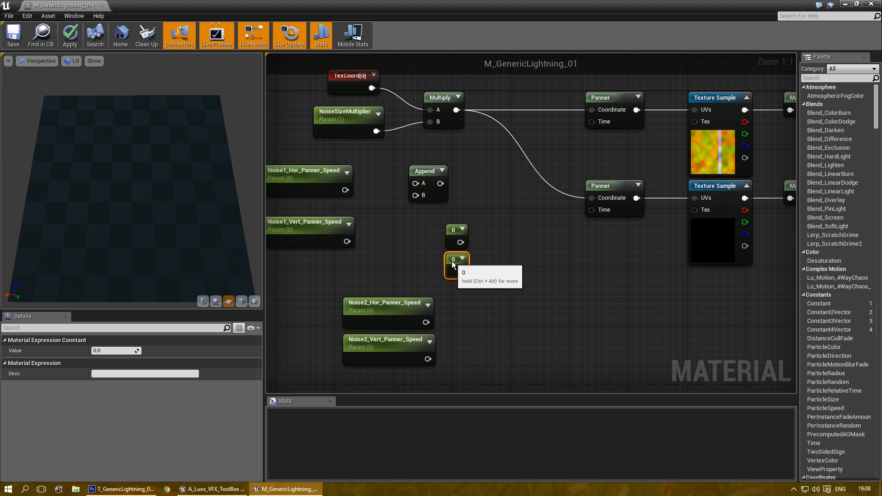
left_click(522, 261)
left_click_drag(512, 248, 517, 298)
Step: Set the vector's R to 55, then delete the vector and both stray constants
left_click(111, 352)
type("55")
key("Tab")
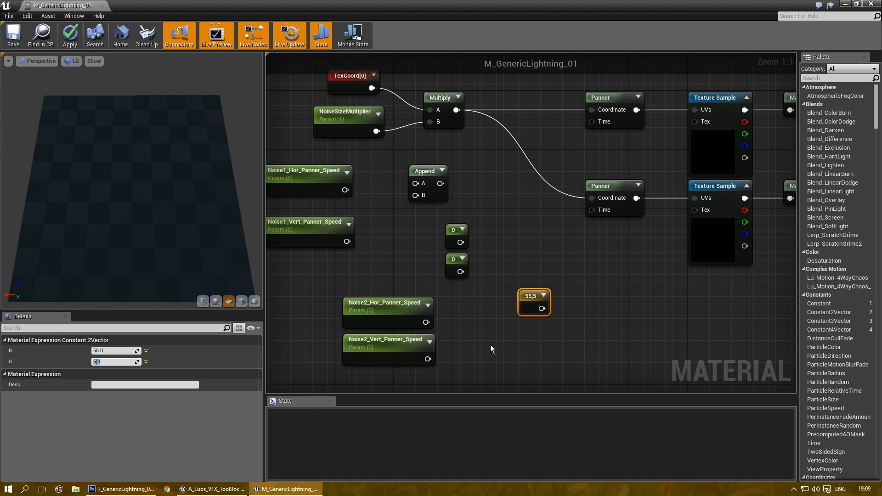
key("Delete")
left_click_drag(484, 220, 436, 245)
key("Delete")
right_click_drag(365, 191, 434, 219)
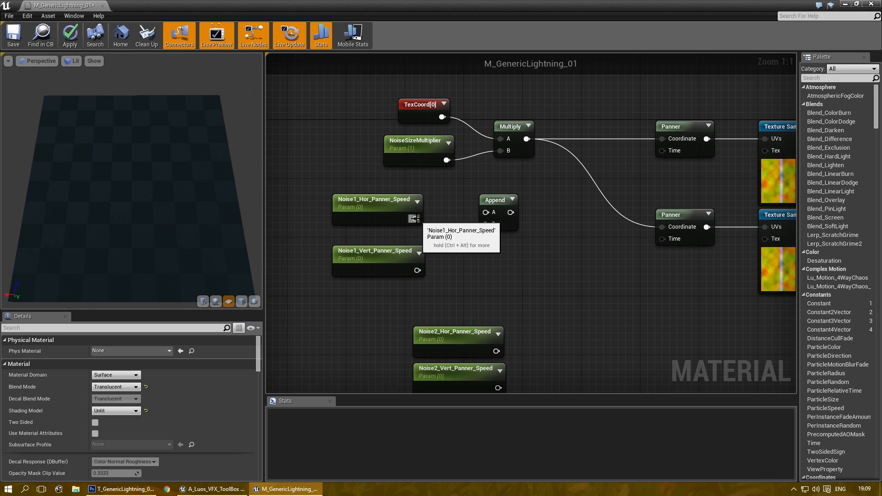
Step: Wire Noise1 speeds into the Append, then paste a second Append fed by both Noise2 speeds
left_click_drag(413, 219, 500, 205)
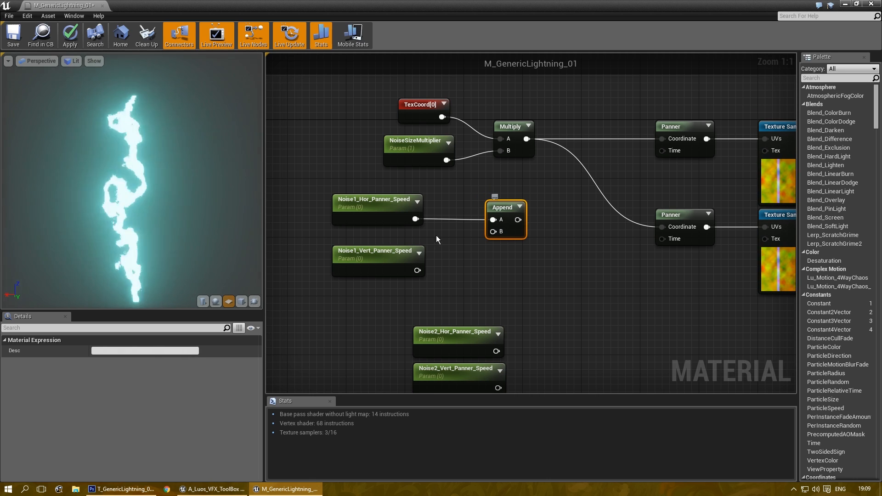
left_click_drag(417, 270, 495, 208)
key("ctrl+c")
key("ctrl+v")
right_click_drag(586, 335, 561, 266)
left_click_drag(598, 252, 505, 284)
left_click_drag(472, 319, 504, 296)
Step: Add a Multiply node and duplicate it beside the lower Append
right_click_drag(572, 224, 557, 311)
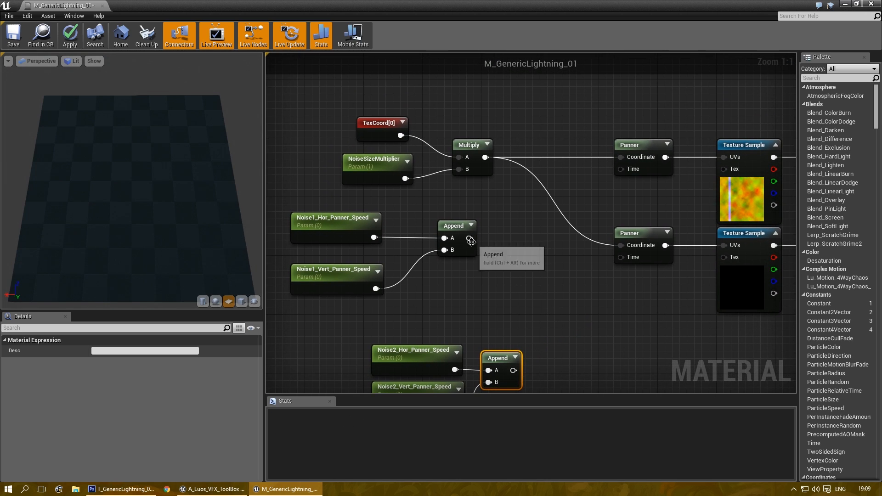
right_click_drag(528, 241, 529, 220)
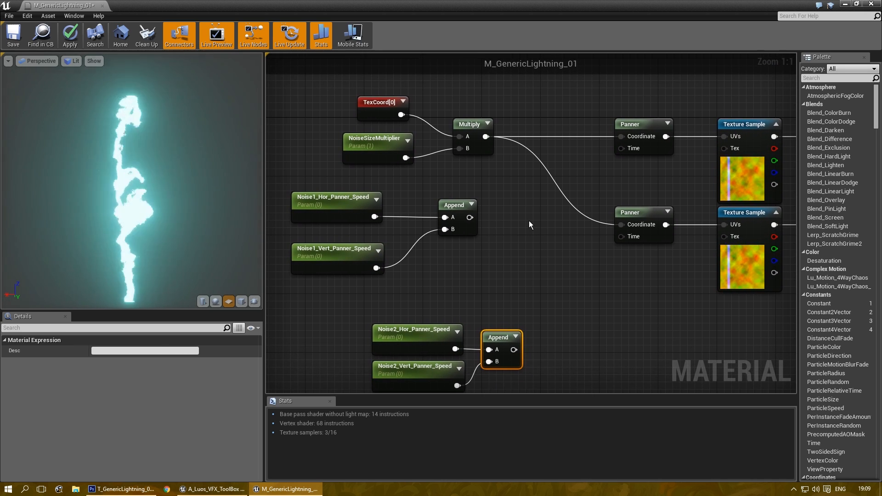
left_click(527, 222)
key("ctrl+w")
right_click_drag(550, 328, 584, 285)
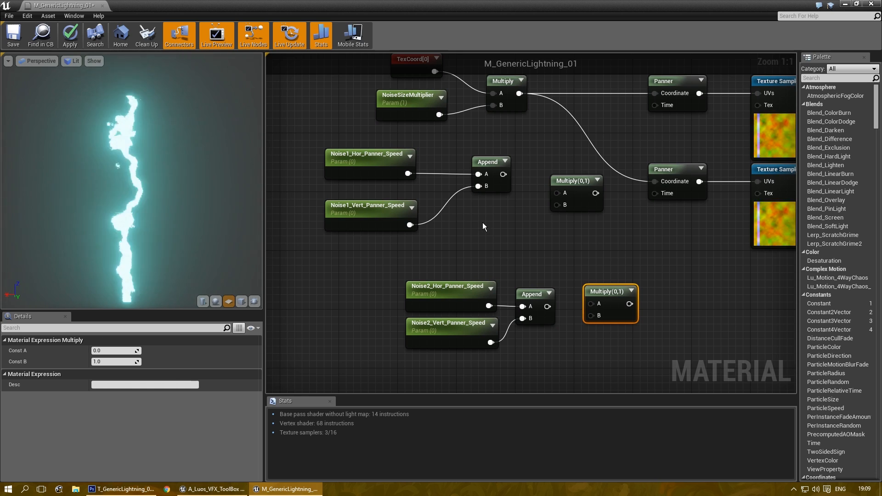
Step: Add a Time node and wire it into the upper Multiply's B input
left_click(482, 223)
key("Delete")
right_click(475, 220)
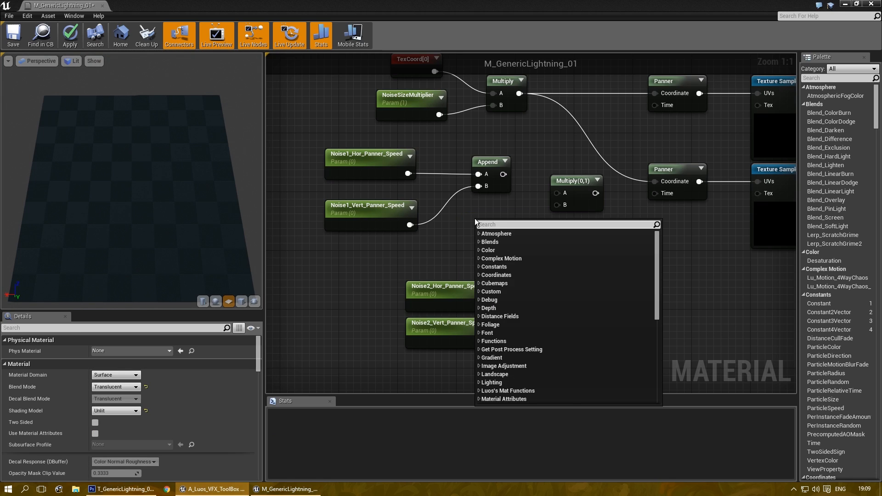
type("time")
key("Return")
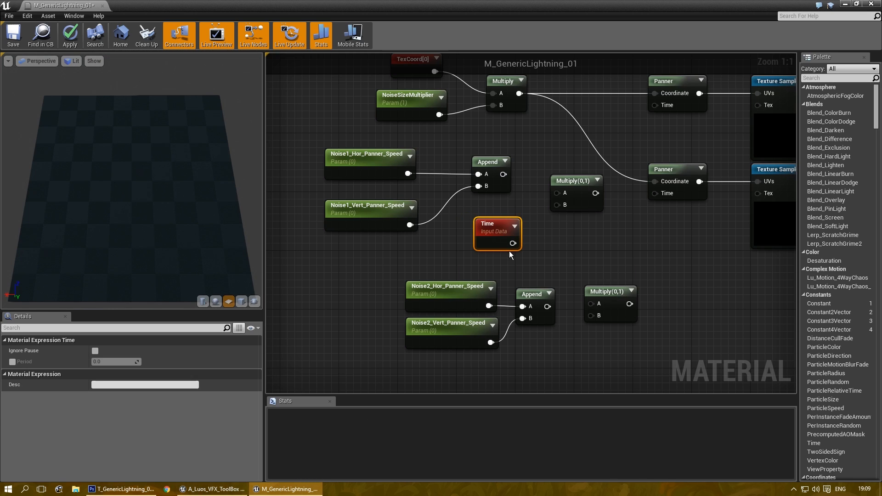
left_click_drag(513, 243, 558, 203)
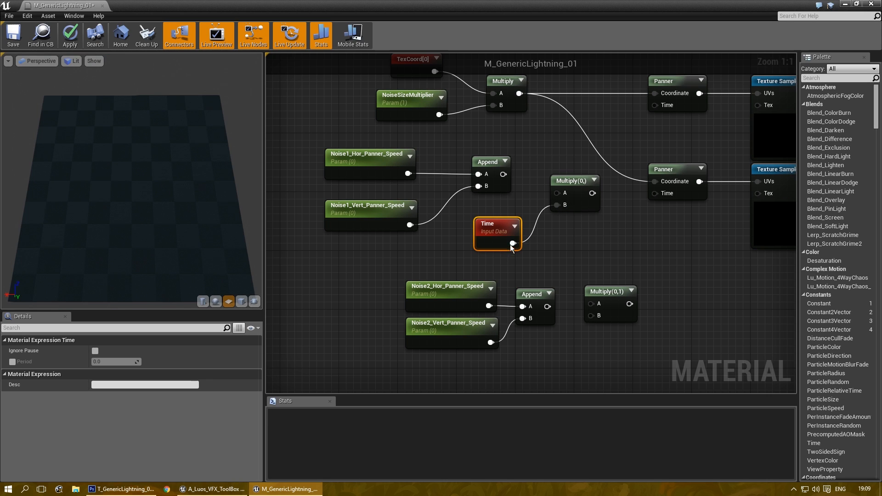
left_click_drag(603, 302, 577, 250)
Step: Feed the upper Append into Multiply A and the lower Multiply into the second Panner's Time
left_click_drag(503, 174, 655, 106)
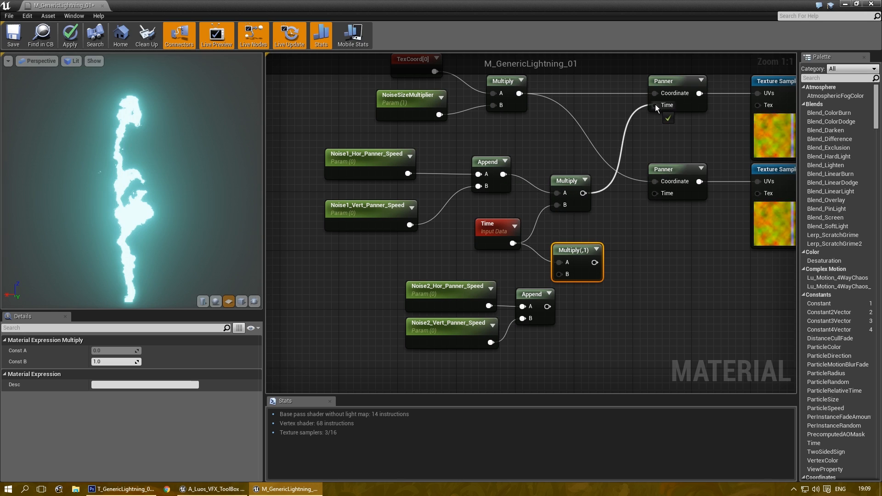
mouse_move(407, 264)
right_mouse_down()
mouse_move(437, 277)
mouse_move(407, 247)
right_mouse_up()
right_click_drag(559, 288, 613, 315)
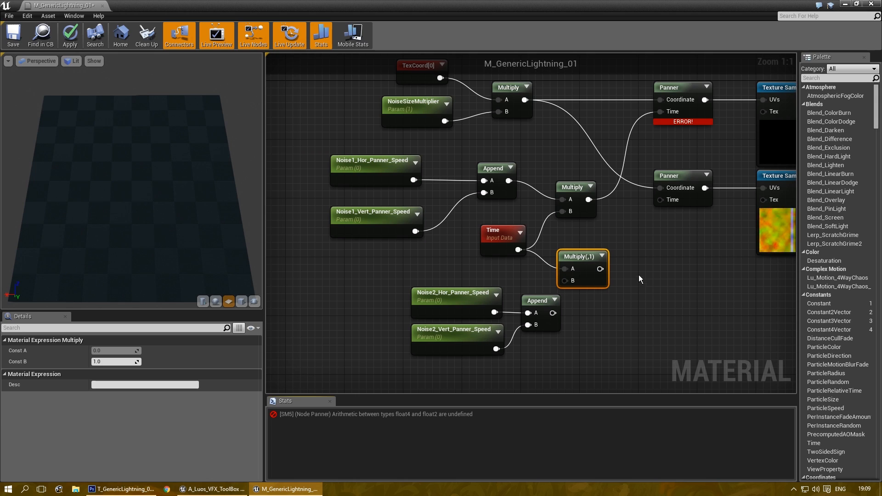
right_click_drag(627, 294, 602, 264)
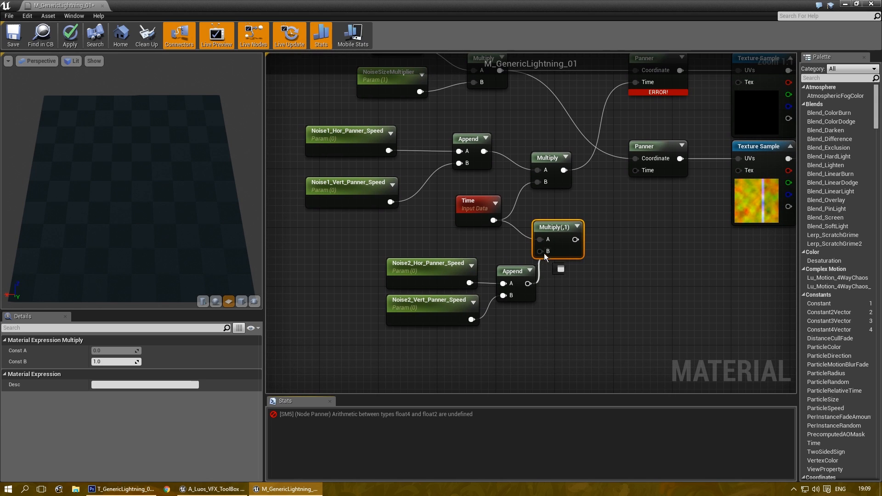
right_click_drag(596, 234, 571, 298)
left_click_drag(542, 305, 612, 236)
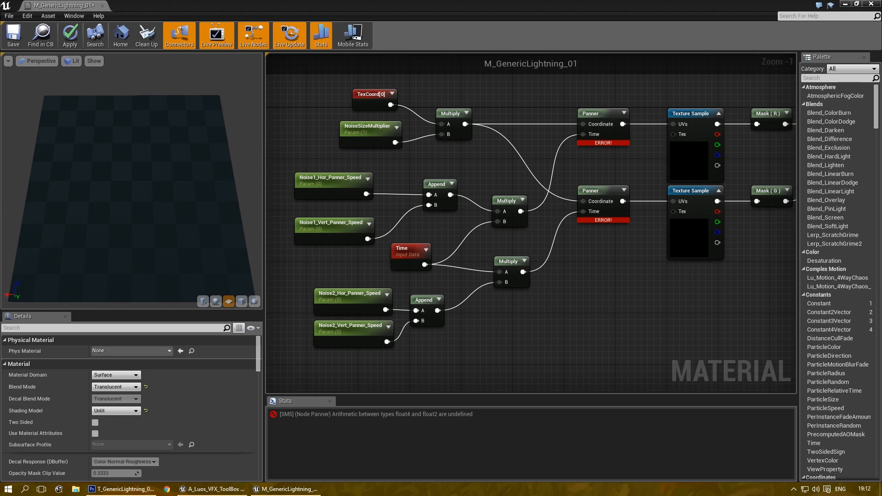
Step: Zoom out, marquee-select the whole noise node network and move it left
right_click_drag(601, 287, 595, 281)
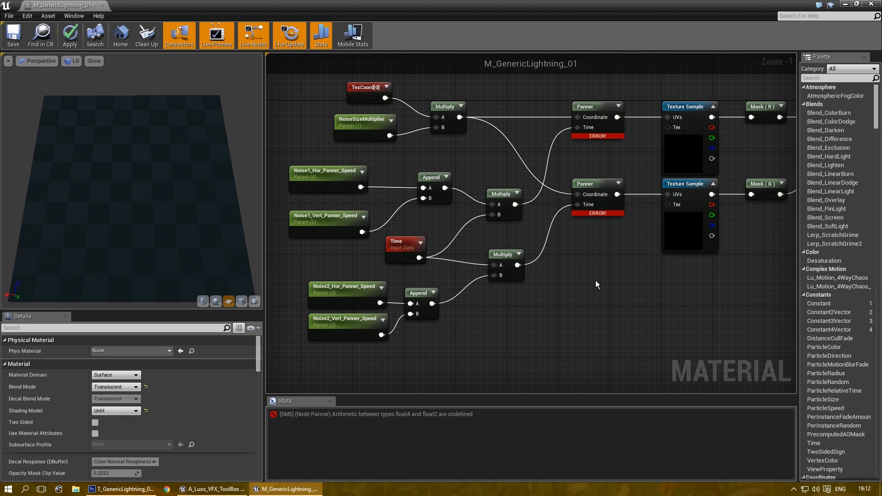
scroll(631, 291, "down", 1)
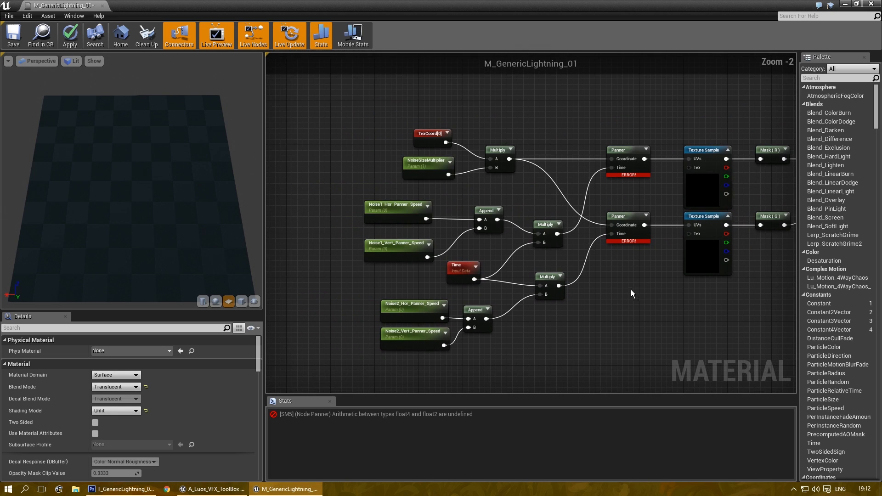
left_click_drag(357, 110, 743, 368)
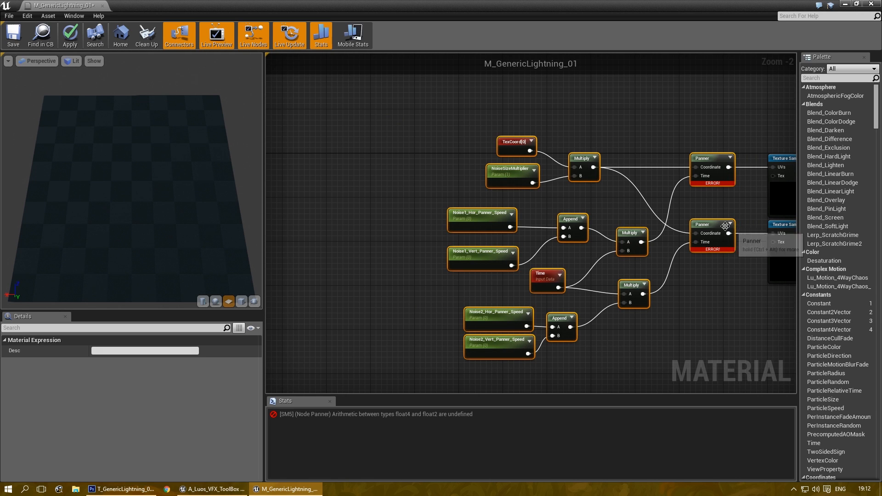
left_click_drag(663, 223, 584, 222)
left_click(603, 275)
Step: Copy the second Panner and place the pasted Panner just beneath it
scroll(603, 275, "up", 2)
right_click_drag(484, 213, 440, 164)
left_click(430, 205)
key("ctrl+c")
key("ctrl+v")
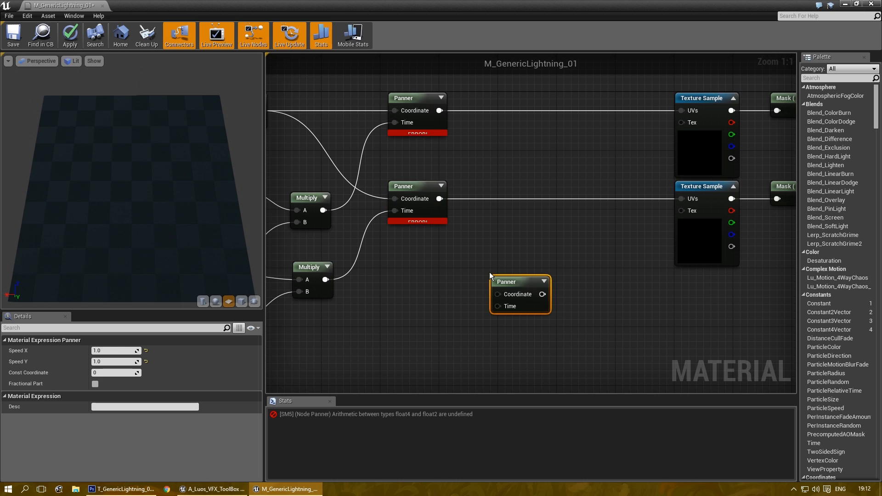
left_click_drag(513, 280, 406, 235)
right_click_drag(406, 235, 517, 227)
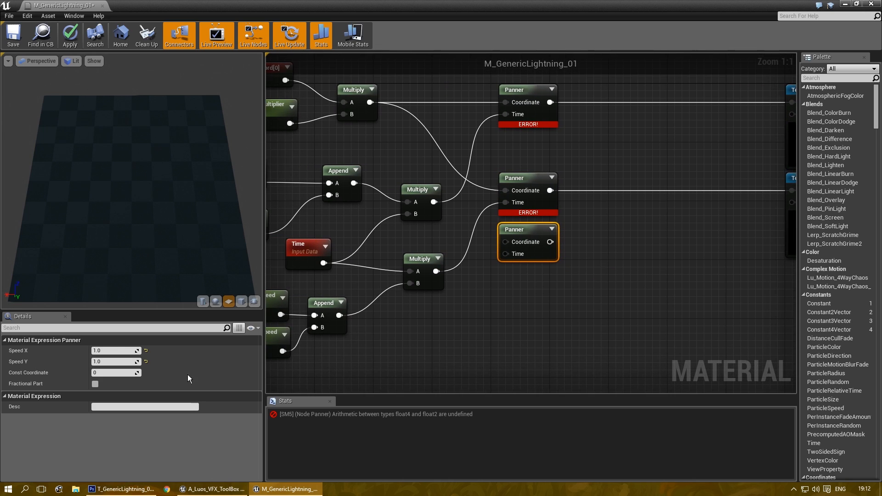
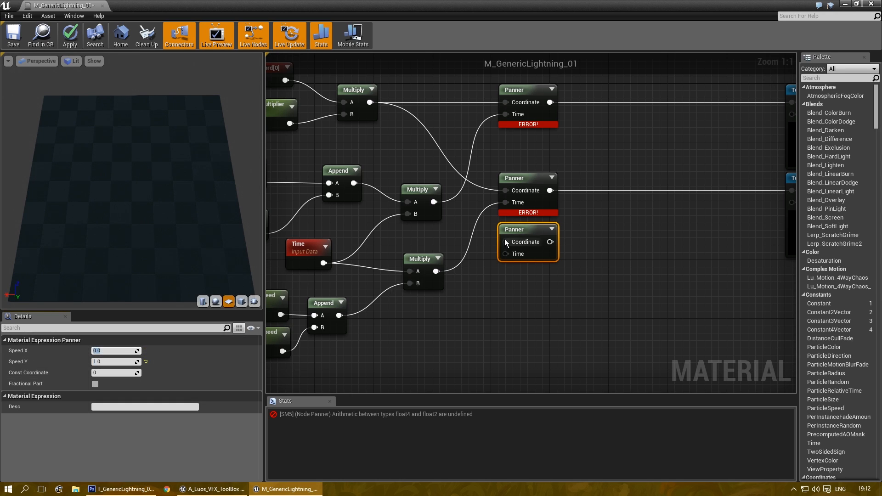
Step: Place an Append node beside the lower Panners, discarding a stray Add node
left_click(533, 197)
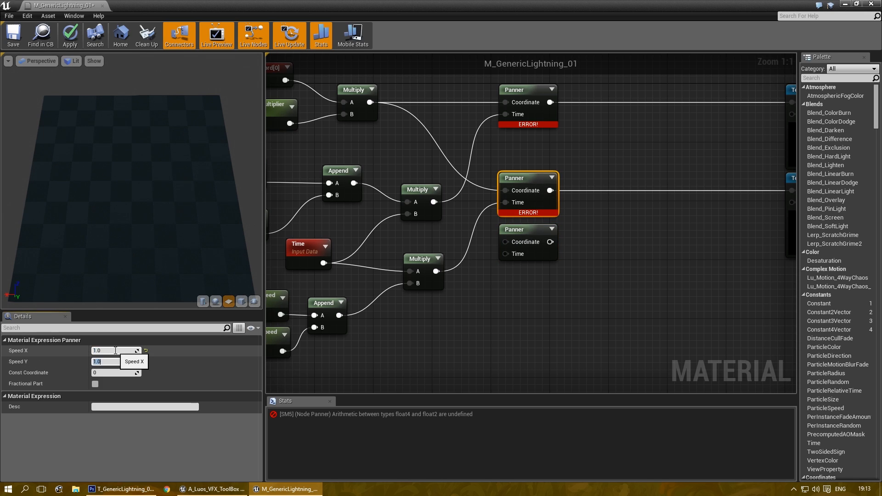
left_click(603, 221)
key("a")
left_click(600, 216)
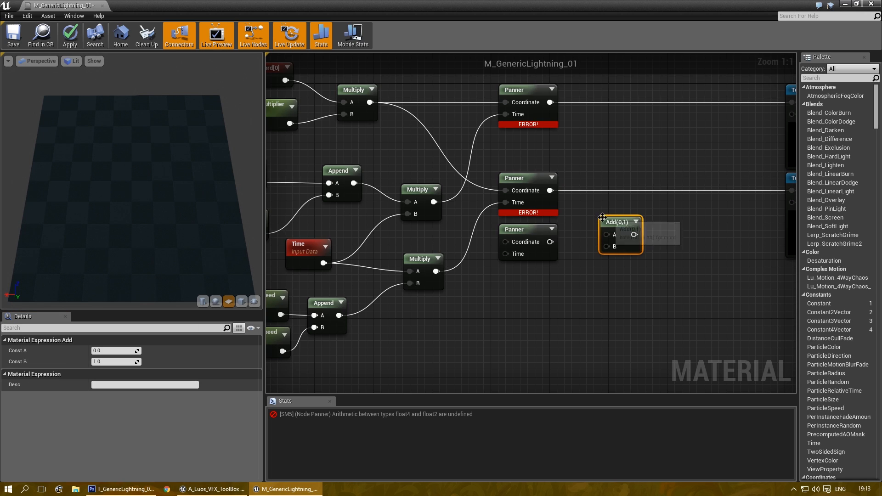
key("Delete")
right_click(612, 221)
type("append")
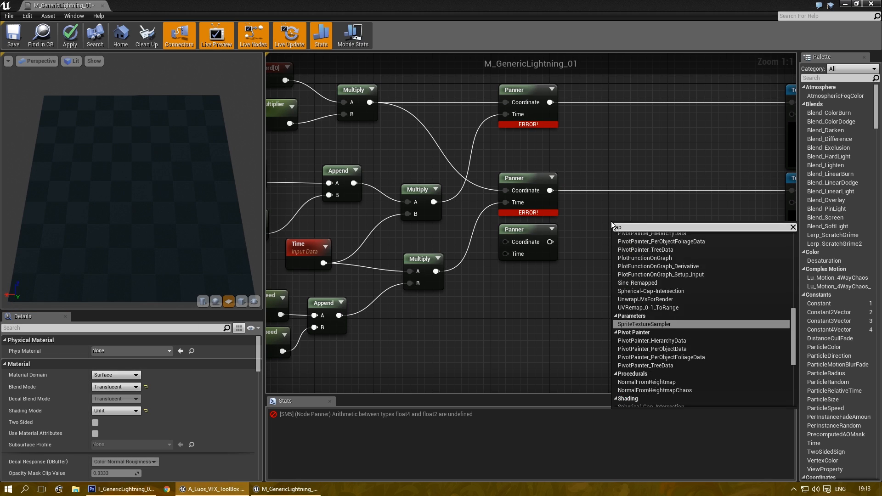
key("Return")
Step: Wire the middle and lower Panners into Append A and B, feeding the lower Texture Sample UVs
left_click_drag(550, 190, 582, 206)
left_click_drag(623, 245, 621, 242)
left_click_drag(553, 242, 618, 252)
right_click_drag(667, 247, 586, 271)
left_click_drag(563, 265, 713, 216)
left_click_drag(554, 250, 563, 200)
right_click_drag(479, 313, 678, 284)
Step: Delete the Append node that joined the Noise2 speed parameters
left_click(632, 321)
right_click_drag(608, 329, 579, 324)
scroll(580, 324, "down", 1)
scroll(580, 324, "up", 1)
right_click_drag(472, 335, 497, 344)
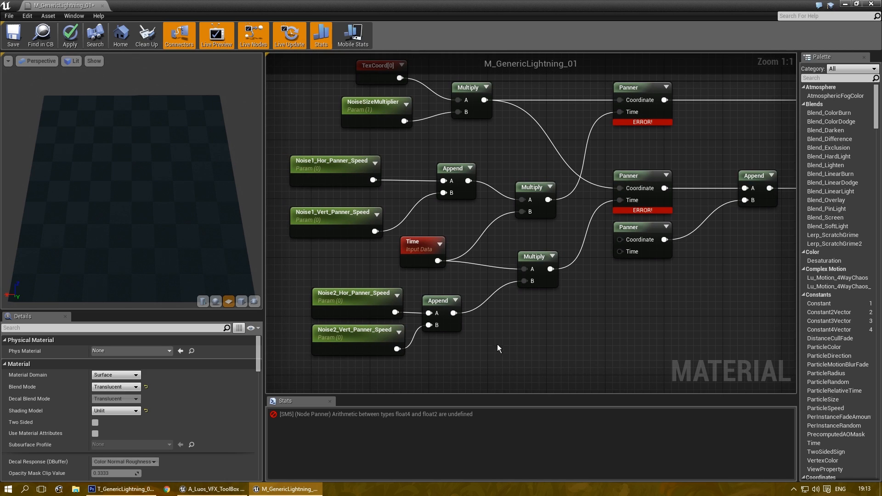
left_click(443, 299)
key("Delete")
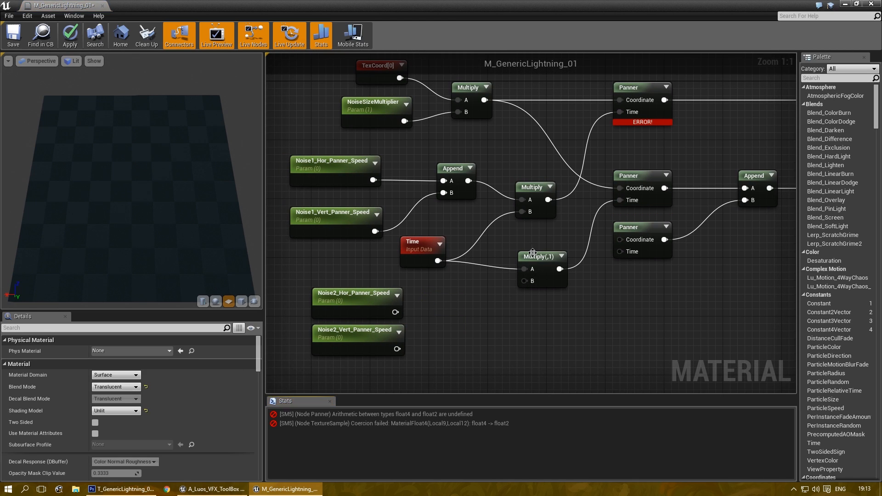
Step: Multiply Time by Noise2 horizontal and vertical speeds, driving the lower Panners' Time and scaled coordinates
left_click_drag(529, 256, 526, 235)
left_click(574, 331)
left_click_drag(598, 335, 533, 279)
left_click_drag(435, 266, 518, 291)
left_click_drag(395, 313, 518, 260)
left_click_drag(397, 348, 414, 348)
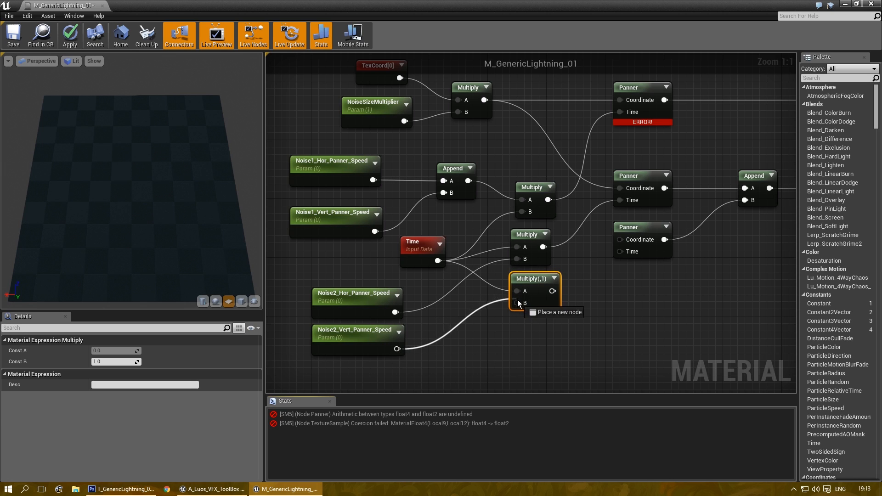
left_click_drag(518, 304, 517, 304)
right_click_drag(518, 303, 426, 311)
left_click_drag(459, 299, 539, 260)
left_click_drag(399, 108, 538, 245)
Step: Move the top error Panner higher up in the graph
left_click(686, 276)
right_click_drag(686, 276, 731, 312)
scroll(471, 250, "down", 1)
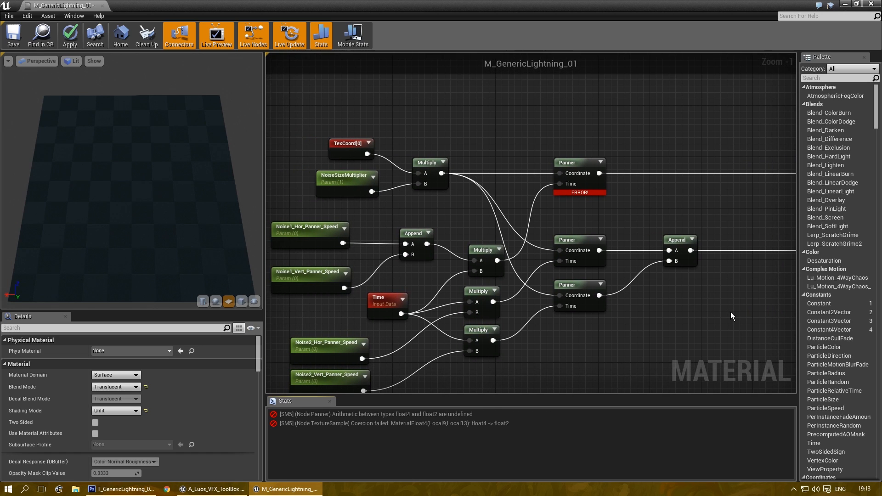
right_click_drag(642, 203, 560, 227)
scroll(508, 191, "up", 1)
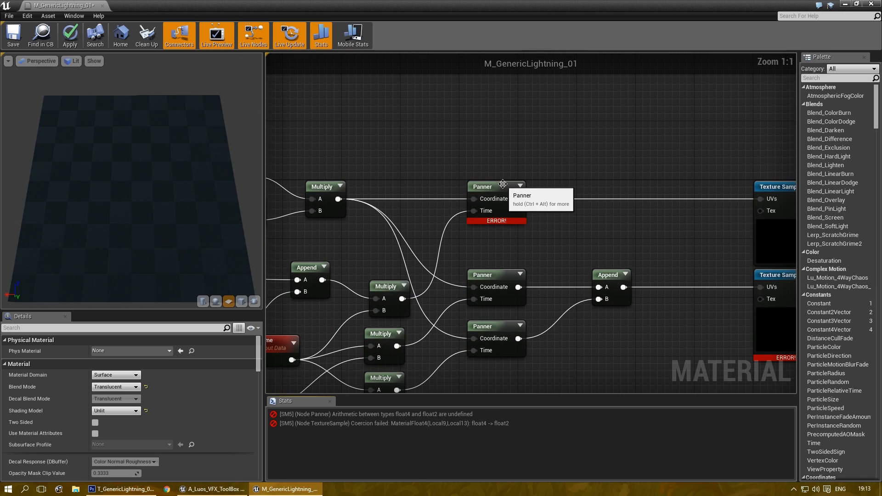
left_click_drag(508, 188, 515, 137)
right_click_drag(558, 181, 688, 111)
right_click_drag(688, 55, 635, 175)
Step: Duplicate the top Panner, place the copy beneath it, and compare their speed settings
key("ctrl+w")
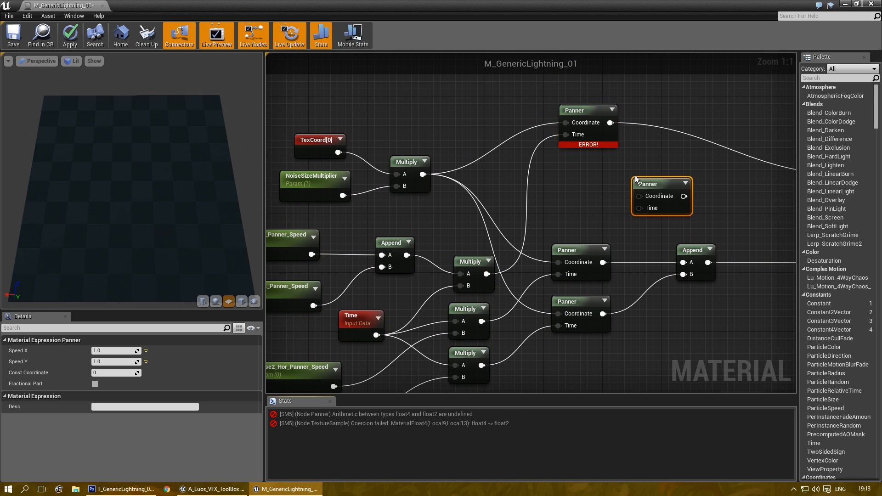
left_click_drag(657, 179, 585, 159)
left_click(593, 110)
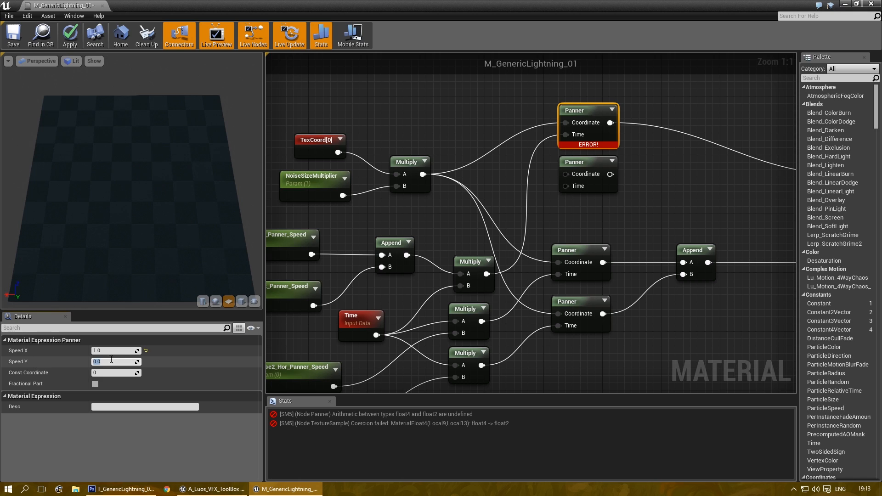
left_click(586, 163)
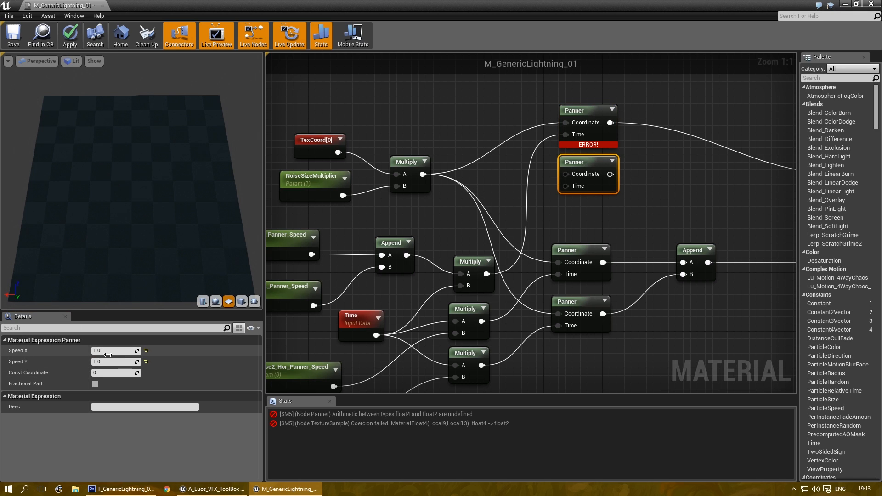
Step: Bring copies of the Mask (R) and Mask (G) nodes between the Panners and the Append
right_click_drag(759, 301, 507, 194)
left_click(522, 232)
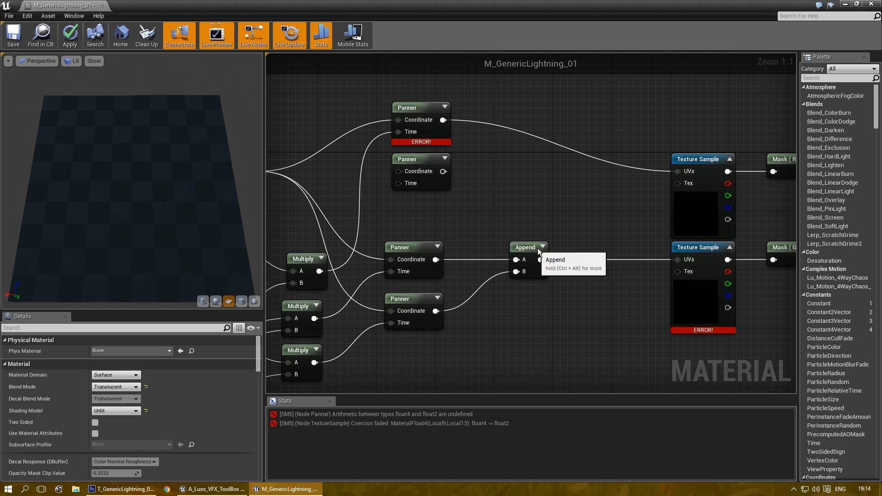
left_click(528, 248)
right_click_drag(529, 248, 402, 238)
left_click_drag(642, 261, 641, 260)
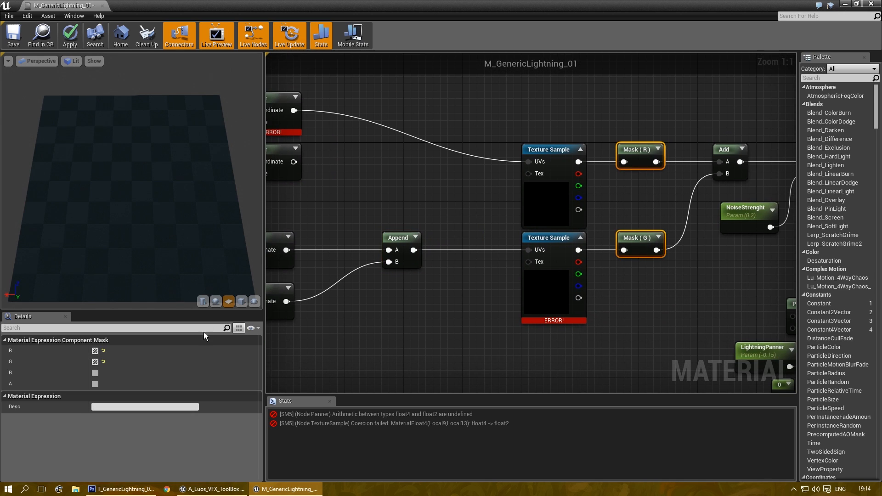
right_click_drag(293, 265, 492, 258)
key("ctrl+x")
key("ctrl+v")
left_click_drag(544, 201, 514, 235)
left_click(503, 209)
Step: Route the upper Panner through Mask (R) and the lower through Mask (G) into the Append
left_click_drag(485, 295, 589, 256)
left_click_drag(547, 236, 587, 243)
right_click_drag(529, 212, 539, 253)
left_click_drag(537, 264, 533, 272)
left_click_drag(536, 353, 540, 324)
left_click(513, 201)
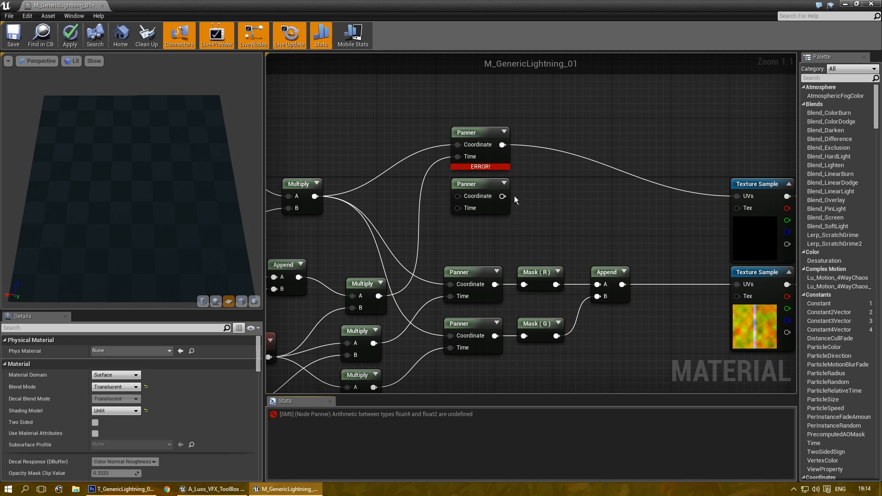
Step: Delete the two top Panners and select the Panner-Mask-Append chain
scroll(617, 236, "down", 1)
left_click_drag(544, 233, 545, 233)
key("Delete")
left_click_drag(689, 247, 518, 360)
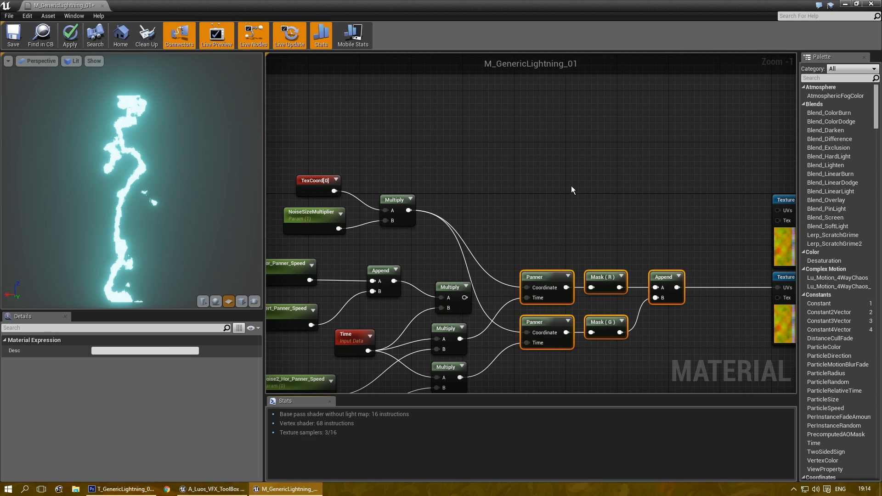
Step: Duplicate the Panner-Mask-Append chain above and feed its Append into the top Texture Sample UVs
key("ctrl+w")
right_click_drag(705, 213, 580, 183)
scroll(580, 183, "up", 1)
left_click_drag(548, 149, 658, 178)
right_click_drag(539, 214, 720, 244)
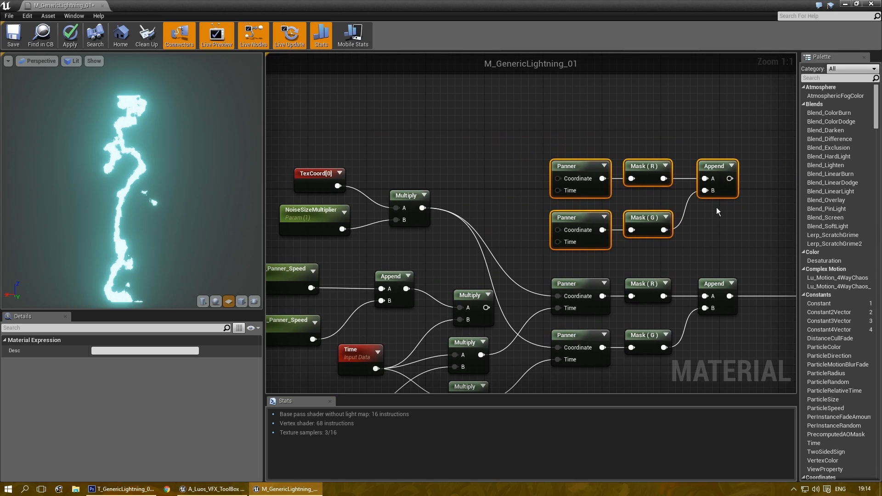
right_click_drag(709, 204, 540, 199)
left_click_drag(562, 173, 664, 204)
Step: Feed the scaled texture coordinates into both new Panners
right_click_drag(311, 209, 482, 163)
left_click(469, 208)
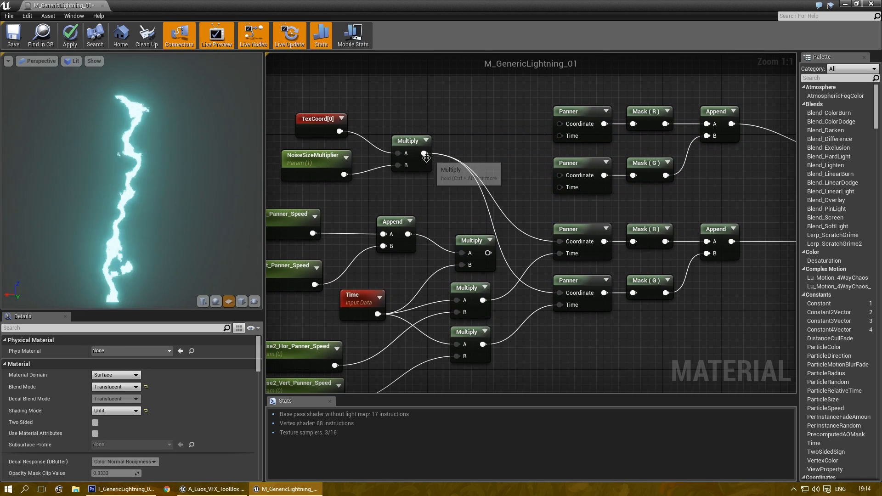
left_click_drag(425, 154, 556, 175)
right_click_drag(492, 223, 542, 195)
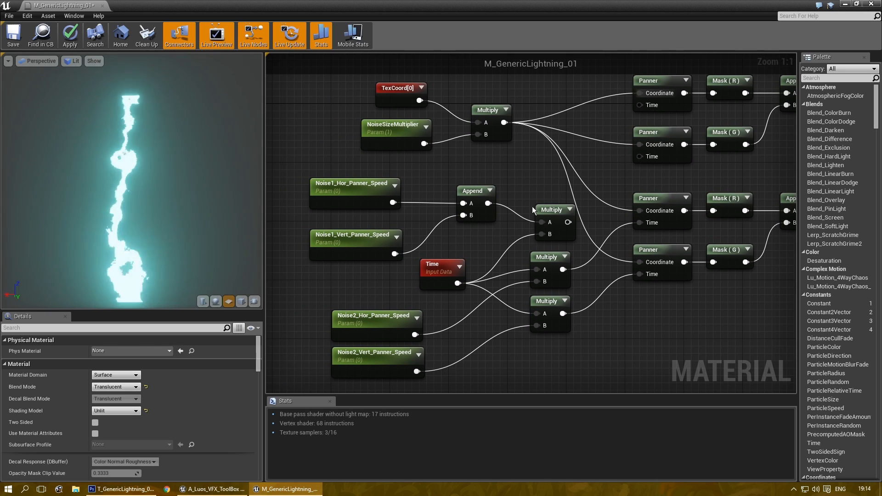
Step: Delete the Append joining the Noise1 speeds and duplicate the freed Multiply node
left_click(470, 200)
key("Delete")
left_click_drag(557, 210, 545, 159)
key("ctrl+w")
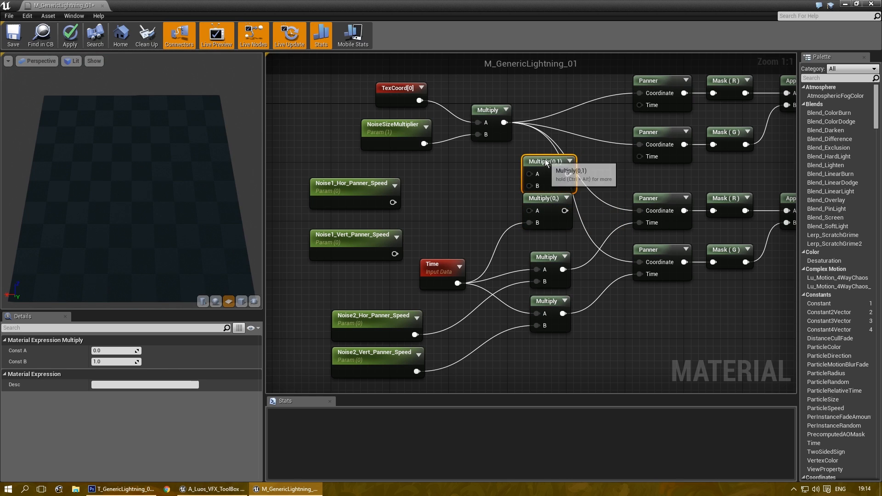
Step: Multiply Noise1 horizontal and vertical speeds by Time to drive the two new Panners' Time
left_click_drag(393, 203, 531, 174)
left_click_drag(395, 254, 531, 212)
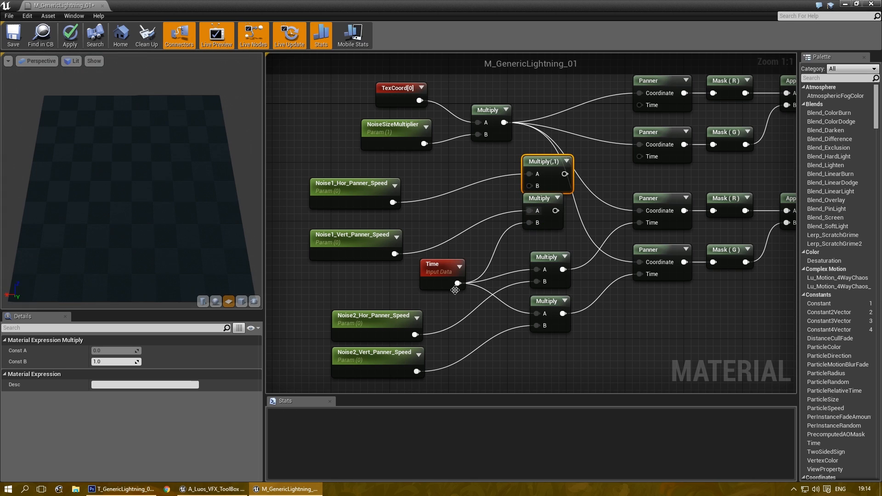
left_click_drag(460, 283, 529, 187)
right_click_drag(529, 186, 461, 221)
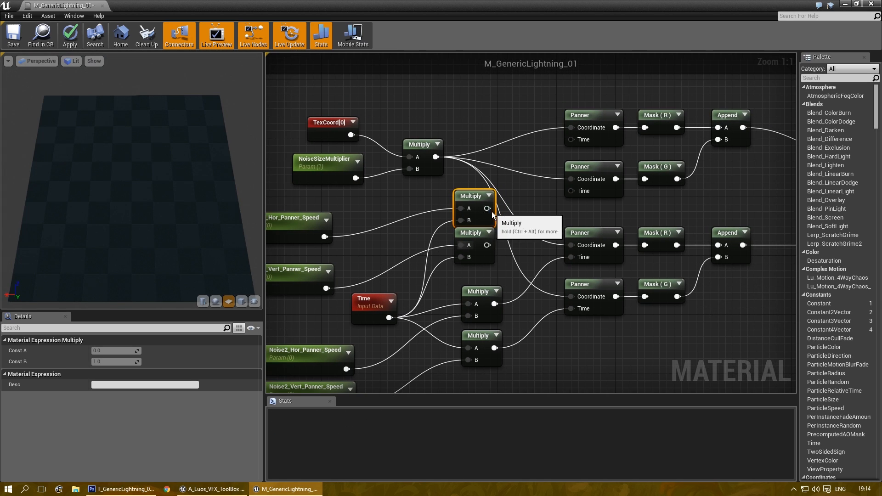
left_click_drag(487, 208, 572, 142)
left_click_drag(487, 245, 572, 190)
left_click(677, 197)
right_click_drag(677, 197, 732, 208)
scroll(731, 208, "down", 1)
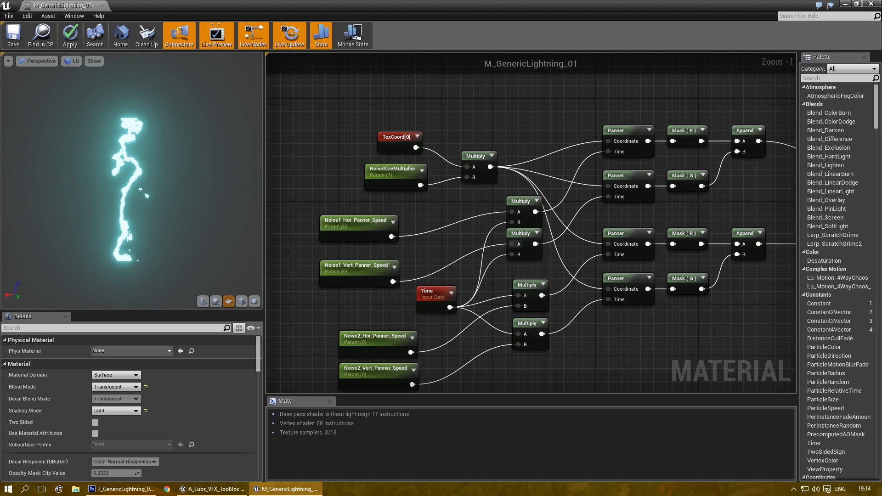
Step: Select TexCoord, NoiseSizeMultiplier and their Multiply and move them upward
right_click_drag(465, 239, 435, 193)
scroll(435, 193, "down", 1)
scroll(448, 211, "up", 1)
scroll(553, 332, "up", 1)
scroll(553, 332, "down", 2)
scroll(505, 221, "up", 1)
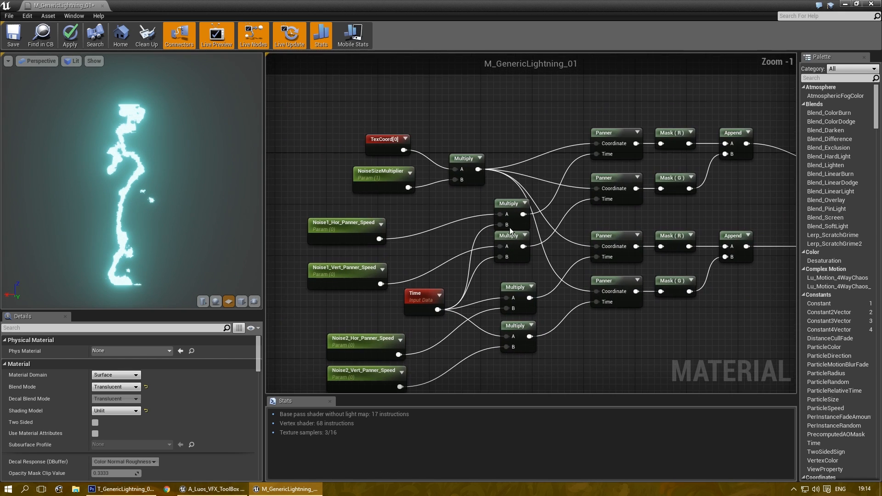
left_click_drag(482, 94, 365, 196)
right_click_drag(463, 110, 479, 168)
left_click_drag(477, 223, 455, 196)
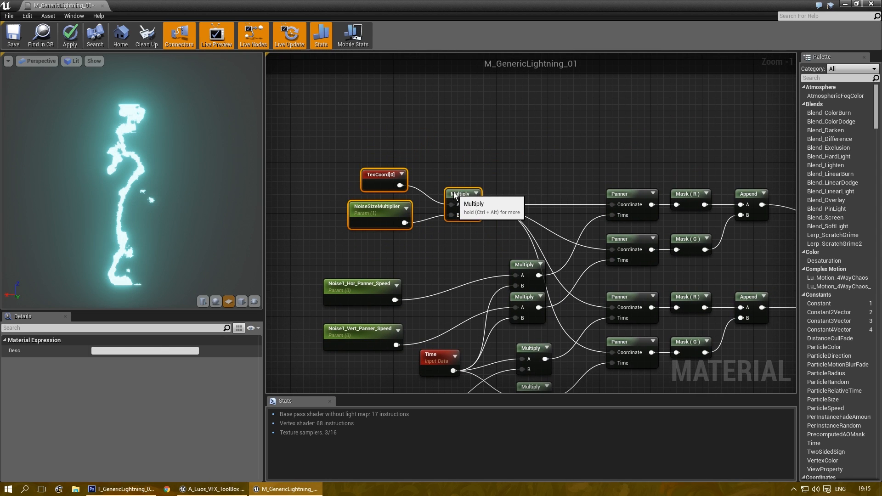
left_click(494, 110)
Step: Tidy the positions of TexCoord, NoiseSizeMultiplier and the top Multiply node
scroll(395, 174, "up", 1)
left_click(385, 195)
left_click_drag(353, 228, 361, 242)
left_click_drag(372, 202, 377, 228)
left_click(330, 181)
left_click(384, 227)
left_click(427, 184)
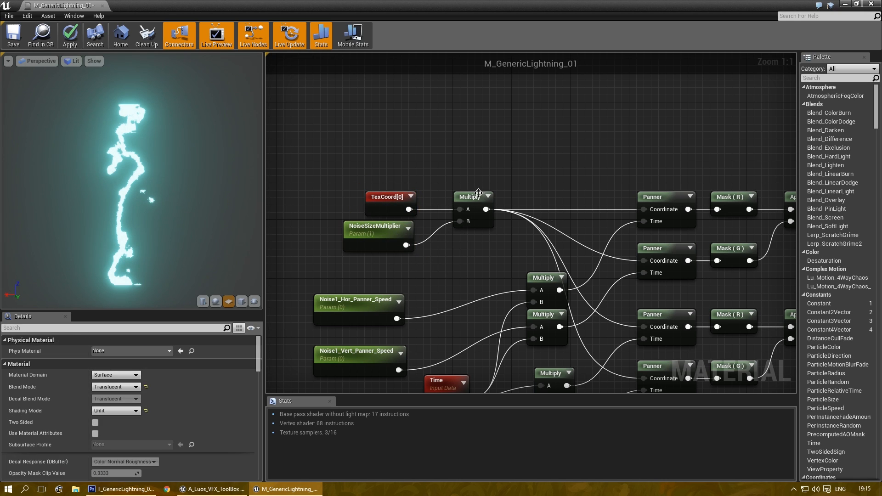
left_click_drag(479, 193, 456, 194)
left_click(481, 172)
Step: Shift TexCoord, NoiseSizeMultiplier and Multiply further left, apart from the noise graph
right_click_drag(485, 276, 471, 198)
scroll(357, 207, "down", 1)
right_click_drag(357, 208, 414, 235)
left_click_drag(492, 193, 488, 189)
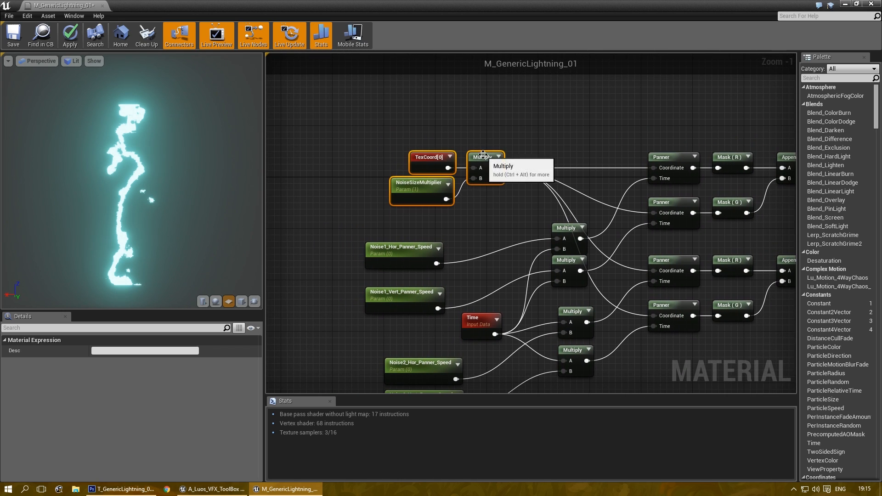
left_click_drag(483, 158, 375, 159)
left_click(473, 216)
right_click_drag(300, 157, 428, 180)
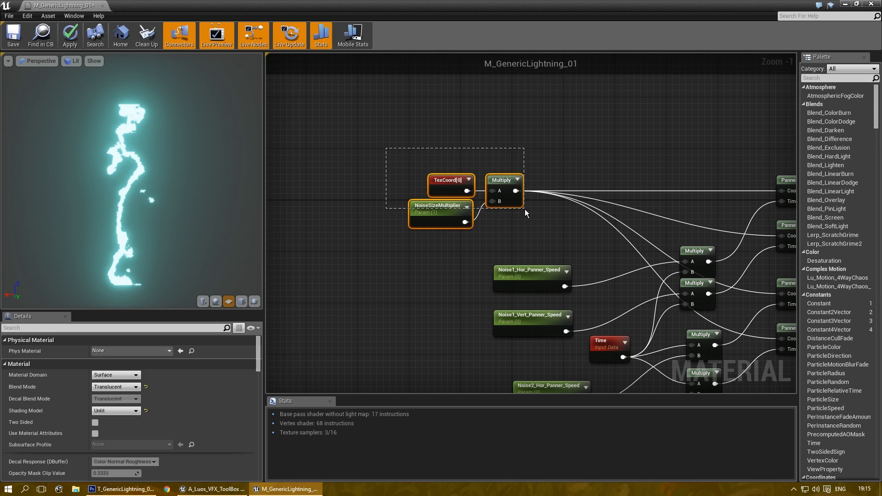
Step: Wrap the TexCoord, NoiseSizeMultiplier and Multiply nodes in a comment titled 'Size'
left_click_drag(525, 208, 535, 216)
key("c")
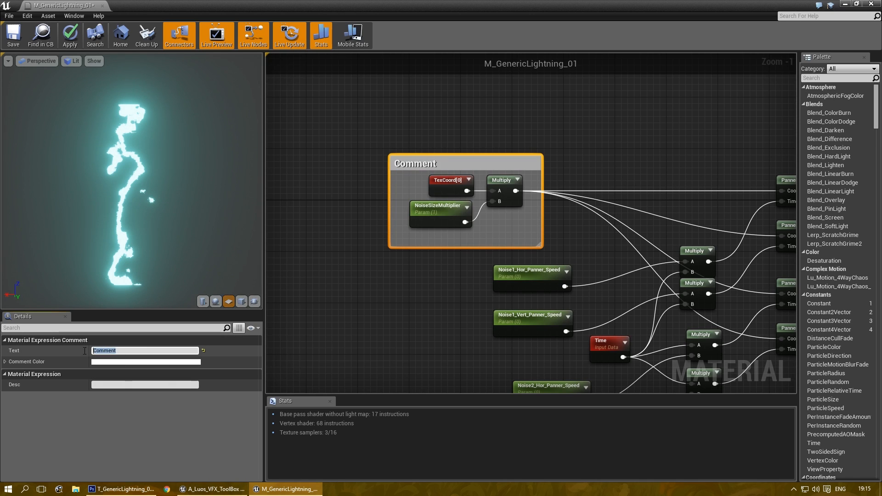
type("Size")
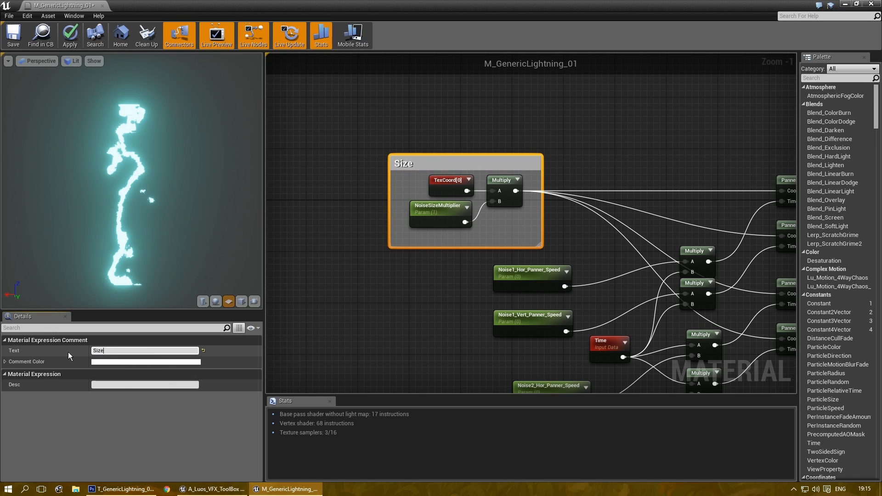
left_click(650, 209)
Step: Stack the Noise1 speed parameters, the Time node and the Noise2 speed parameters into one column
right_click_drag(649, 208, 505, 158)
scroll(506, 159, "up", 1)
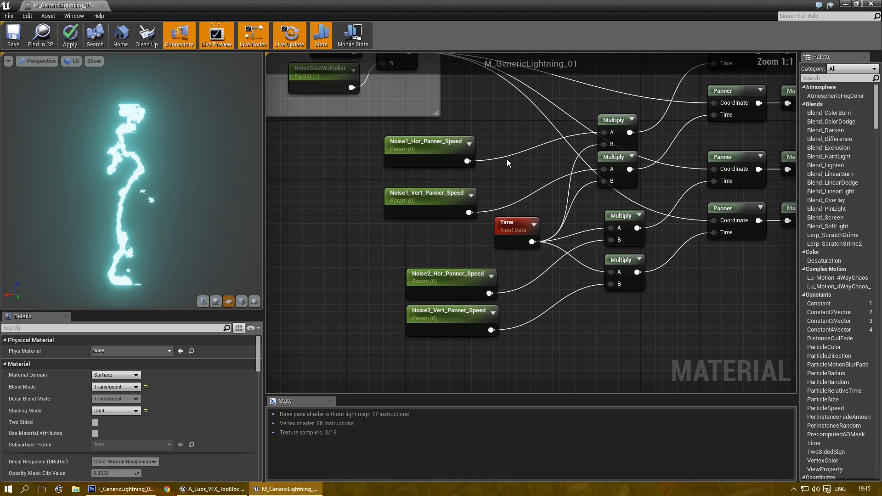
left_click_drag(374, 201, 455, 172)
left_click_drag(384, 227, 465, 183)
left_click(418, 224)
right_click_drag(418, 224, 415, 175)
left_click_drag(450, 213, 434, 177)
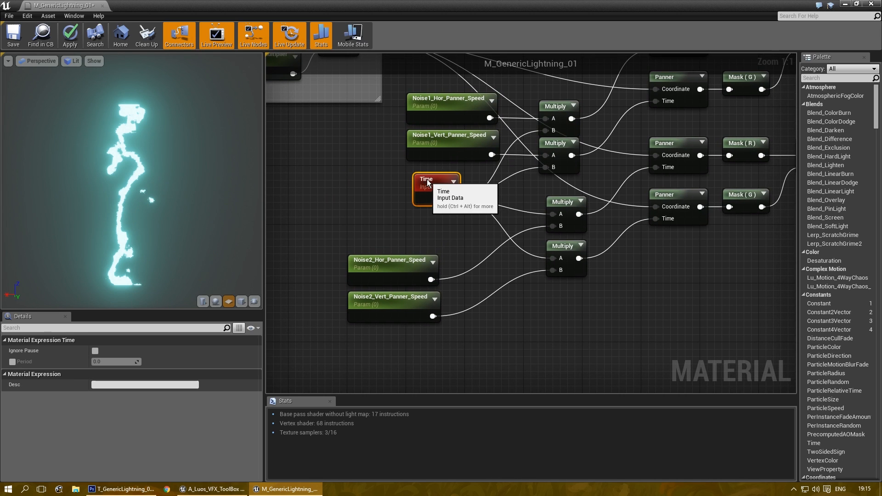
left_click_drag(397, 267, 427, 210)
left_click_drag(391, 301, 432, 252)
Step: Shift both Noise2 speed nodes slightly right to align them
left_click_drag(369, 203, 420, 266)
left_click_drag(421, 214, 443, 214)
left_click(442, 200)
left_click(443, 183)
left_click(716, 349)
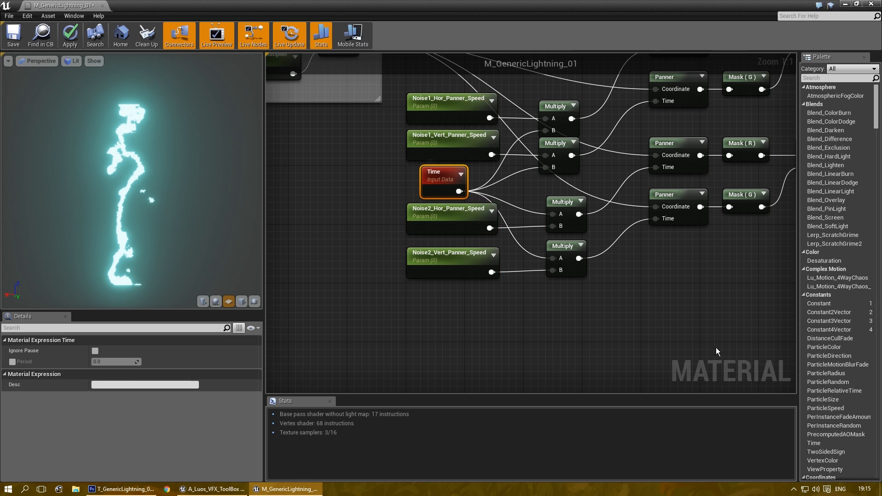
right_click_drag(716, 348, 673, 325)
scroll(674, 326, "down", 3)
Step: Move the Size group up and right, with the noise speed nodes placed below it
left_click_drag(453, 169, 303, 237)
left_click_drag(467, 139, 315, 214)
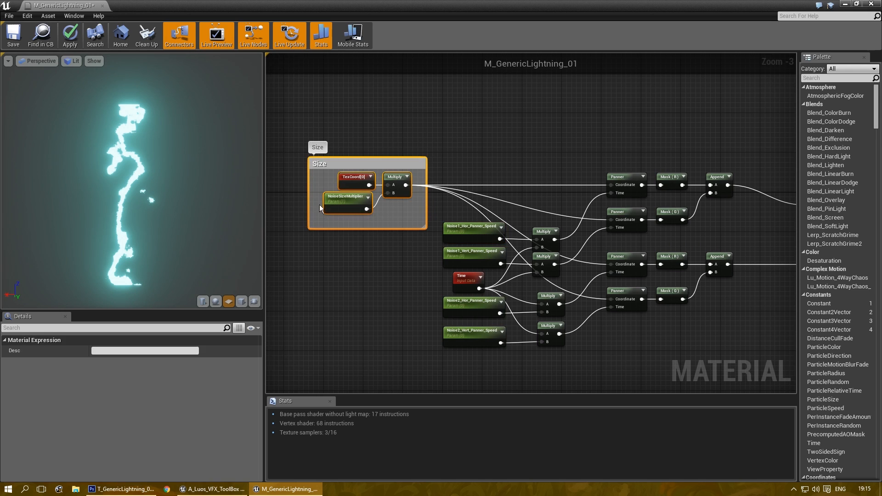
left_click_drag(360, 163, 479, 79)
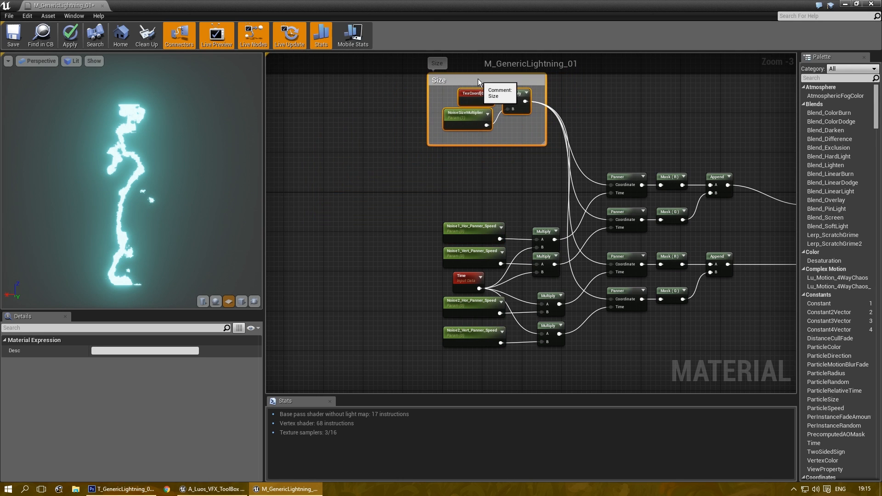
left_click_drag(431, 182, 563, 383)
left_click_drag(552, 225, 503, 181)
Step: Line up the speed Multiply nodes, lowering the middle one and nudging the top one up
key("super+Down")
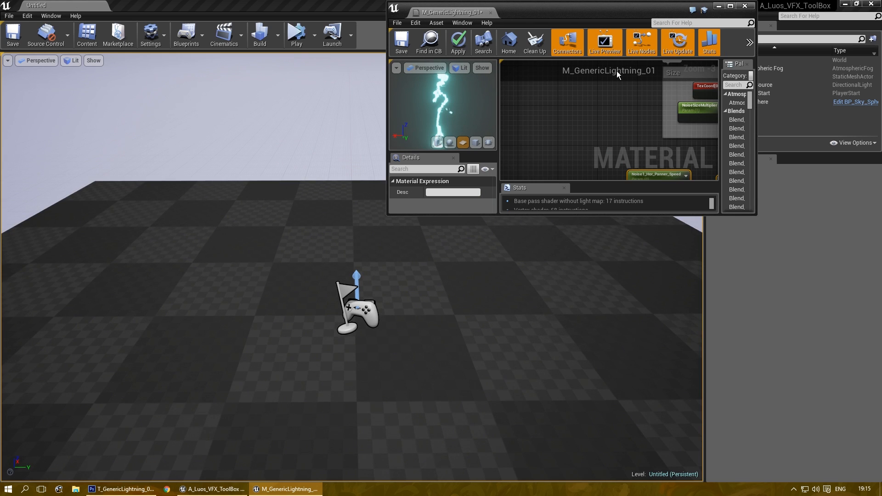
double_click(610, 12)
left_click(474, 332)
left_click_drag(533, 311, 427, 265)
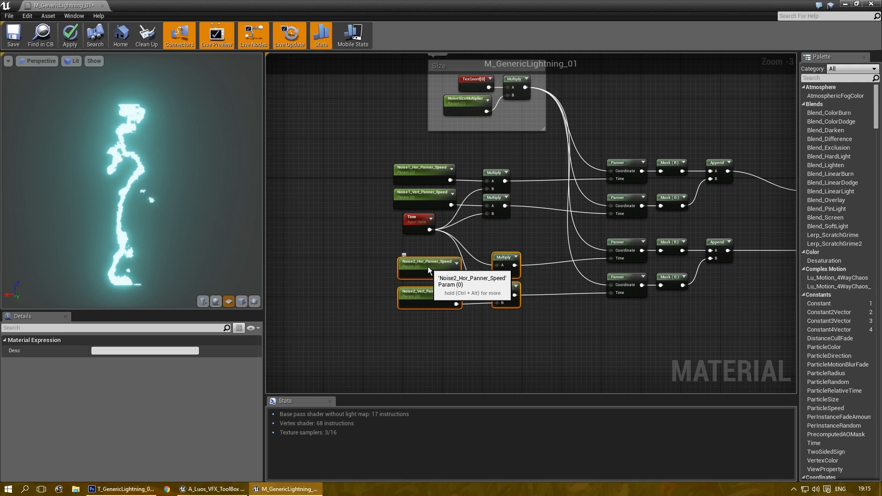
left_click(489, 367)
scroll(497, 224, "up", 2)
left_click_drag(492, 194, 498, 205)
left_click(501, 186)
scroll(500, 159, "up", 1)
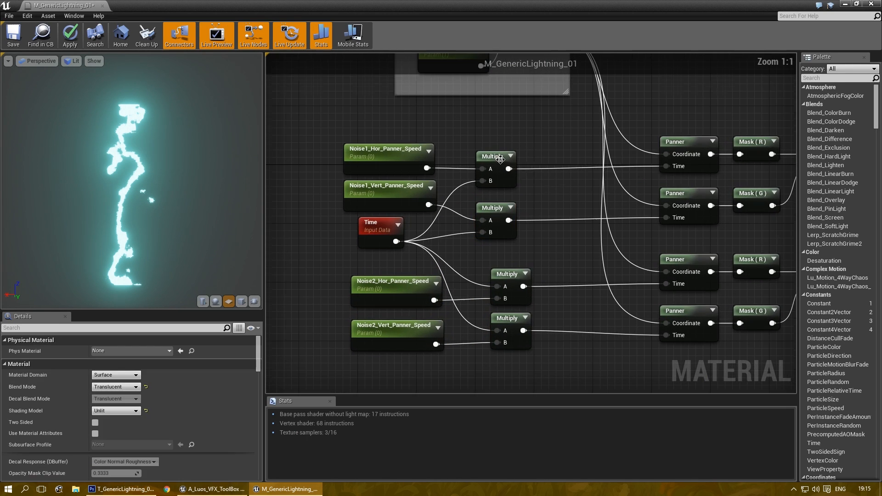
left_click_drag(499, 156, 500, 153)
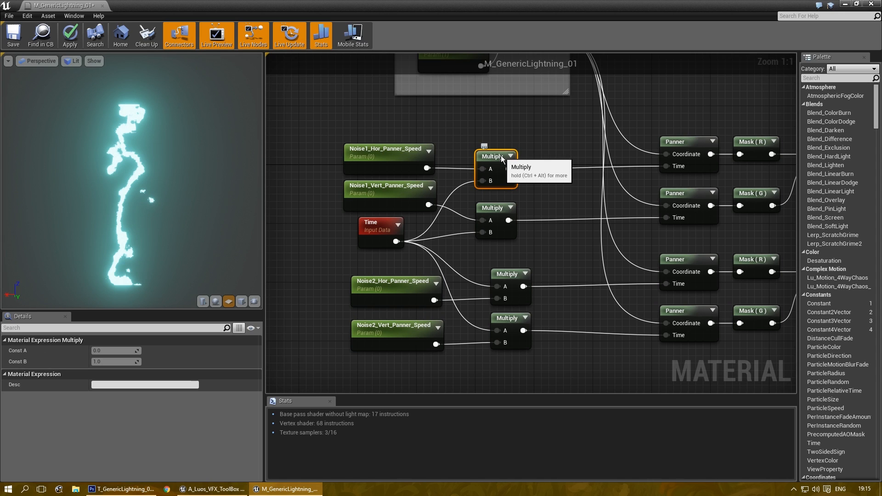
Step: Recentre the view on the Time and noise speed nodes
left_click(395, 156)
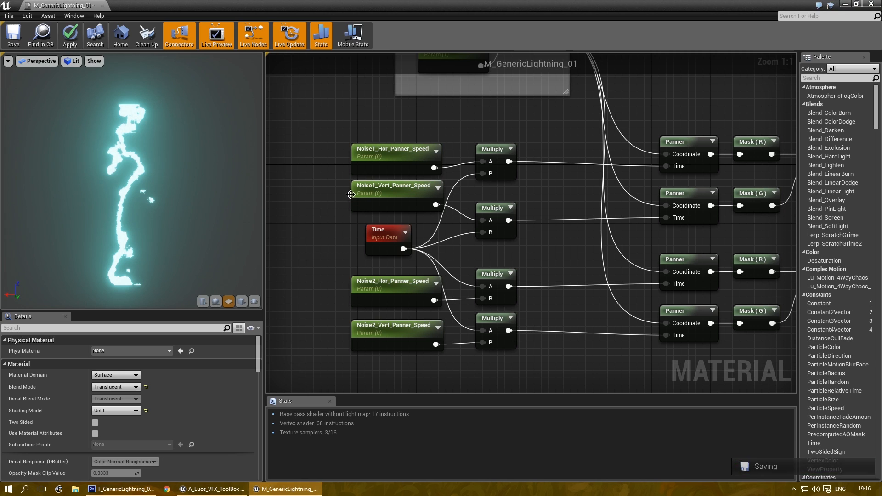
scroll(437, 241, "down", 4)
scroll(414, 229, "up", 2)
scroll(460, 299, "down", 2)
right_click_drag(388, 305, 463, 315)
scroll(317, 302, "up", 1)
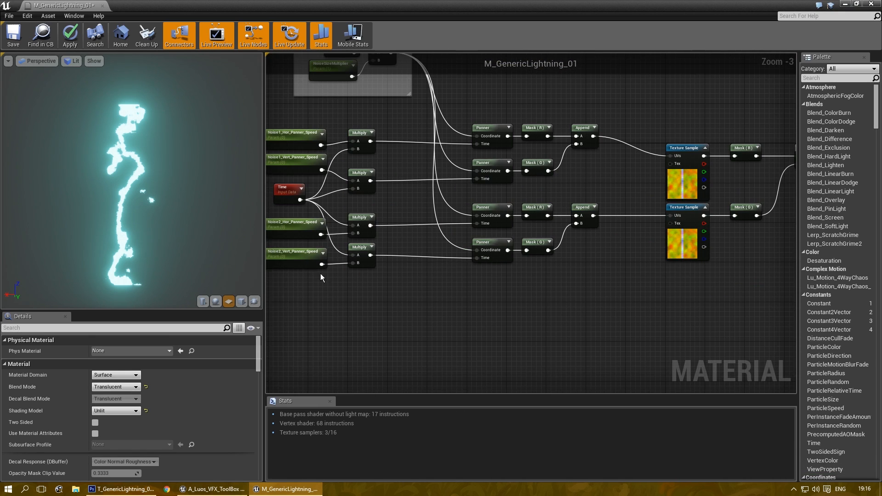
right_click_drag(307, 270, 335, 256)
Step: Wrap the noise panning chain in a comment titled 'UV Distortion'
left_click_drag(372, 181, 704, 335)
key("c")
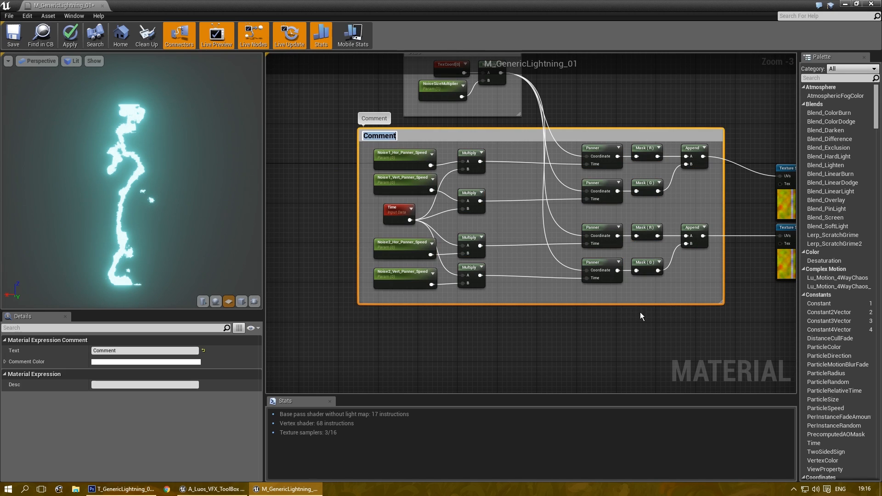
left_click(118, 352)
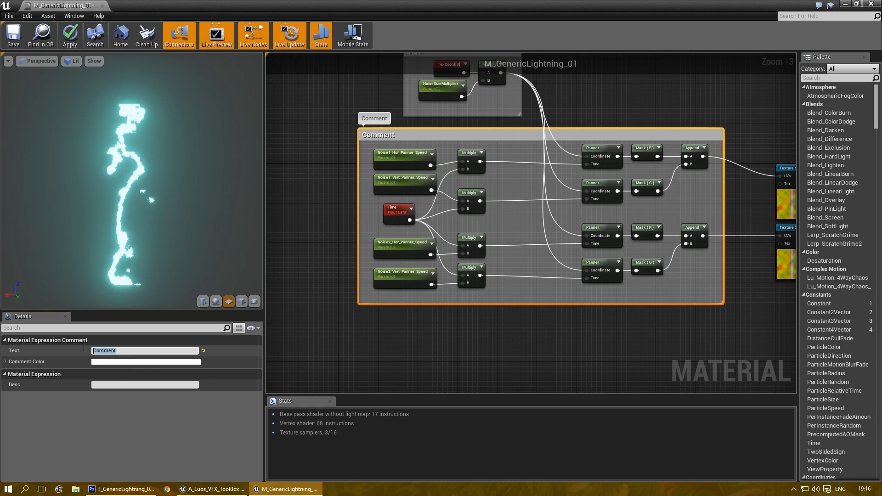
key("BackSpace")
type("UV Distortion")
left_click(519, 317)
Step: Widen the UV Distortion comment to enclose both Texture Sample nodes
right_click_drag(518, 316, 465, 337)
left_click_drag(422, 148, 607, 238)
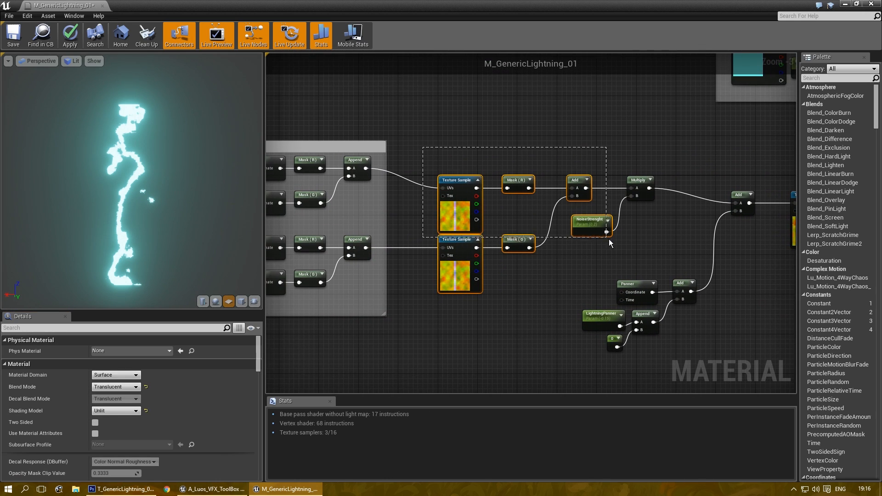
left_click_drag(655, 260, 655, 261)
right_click_drag(602, 302, 500, 290)
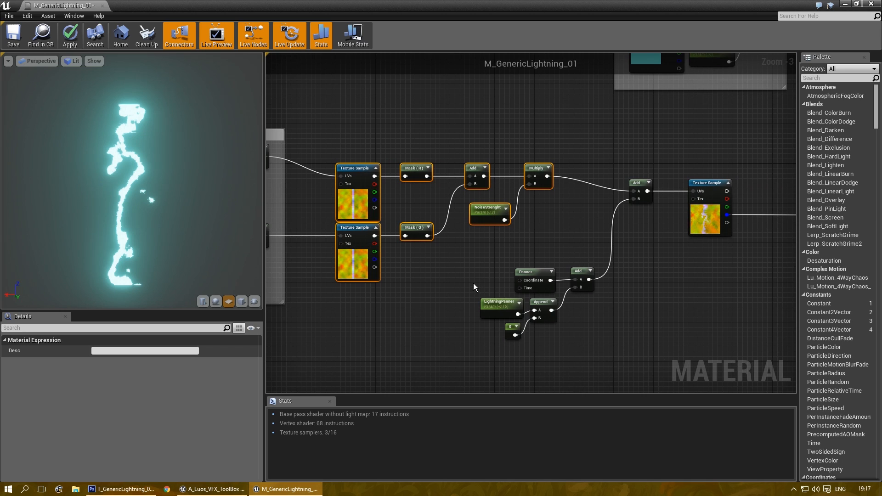
left_click(445, 266)
right_click_drag(446, 271, 457, 255)
left_click_drag(406, 228, 582, 241)
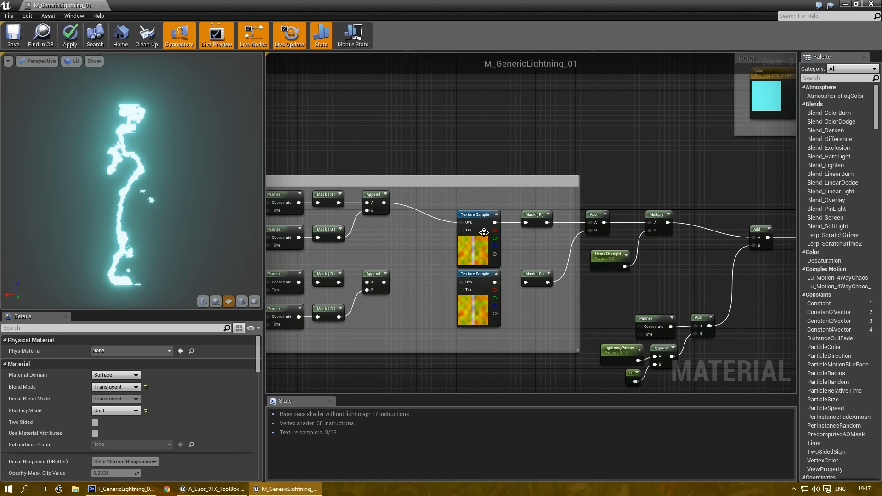
Step: Compact the Texture Samples, masks, Add, Multiply and NoiseStrenght nodes leftward inside the comment
scroll(485, 232, "up", 2)
left_click(477, 217)
left_click_drag(459, 193, 715, 293)
left_click_drag(464, 205, 391, 183)
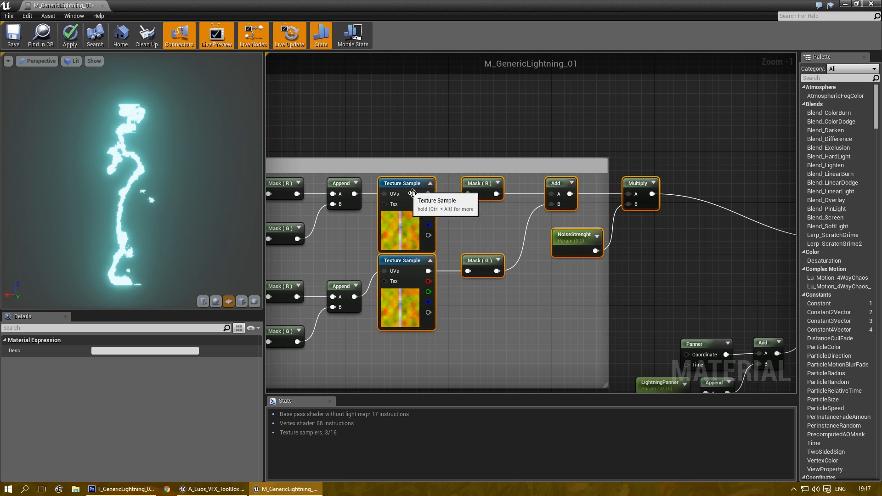
left_click(583, 278)
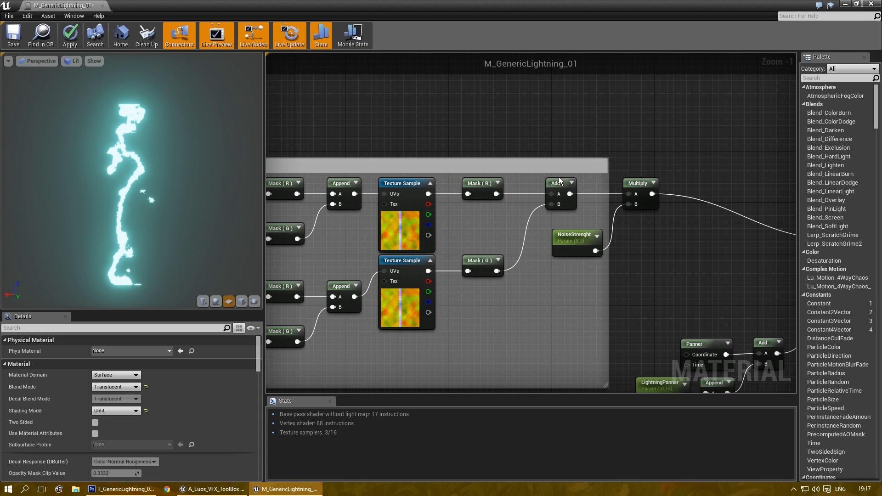
left_click_drag(556, 186, 479, 184)
left_click(517, 237)
left_click_drag(631, 186, 598, 187)
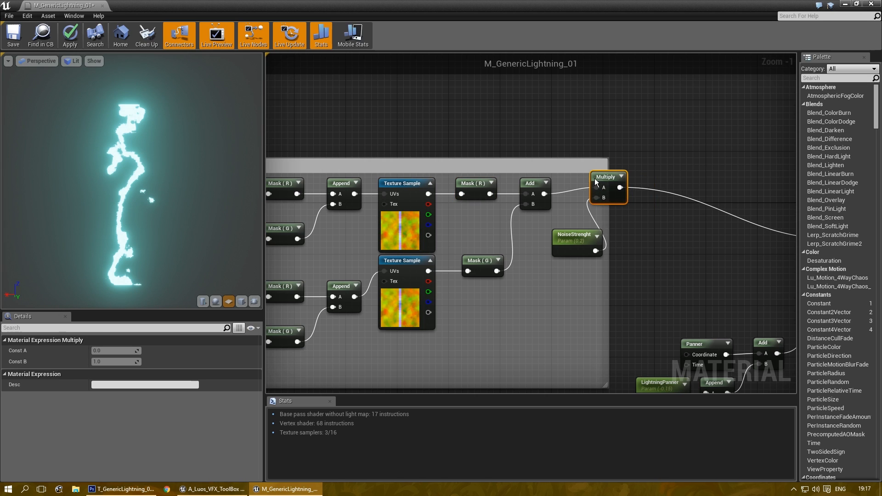
left_click_drag(574, 235, 548, 235)
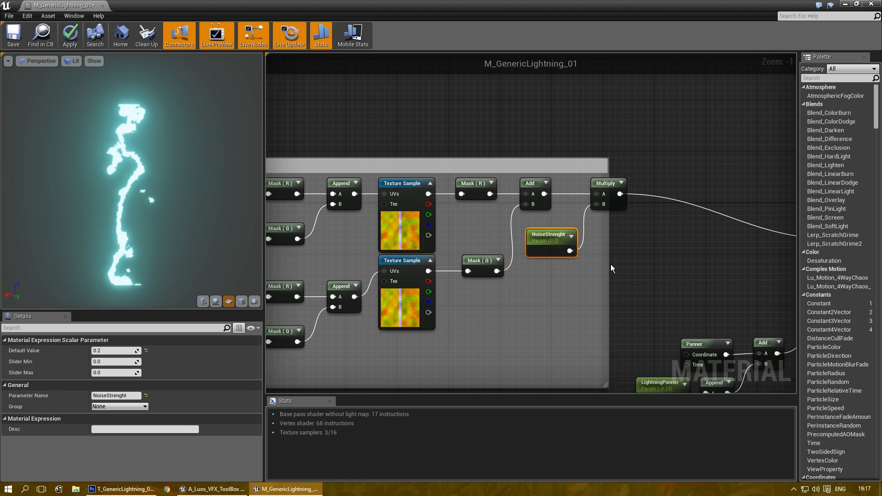
Step: Widen the comment rightward and move the Panner, Append and LightningPanner group up and right
left_click_drag(607, 263, 632, 264)
right_click_drag(631, 265, 463, 185)
left_click_drag(636, 244, 501, 358)
left_click_drag(487, 308, 513, 263)
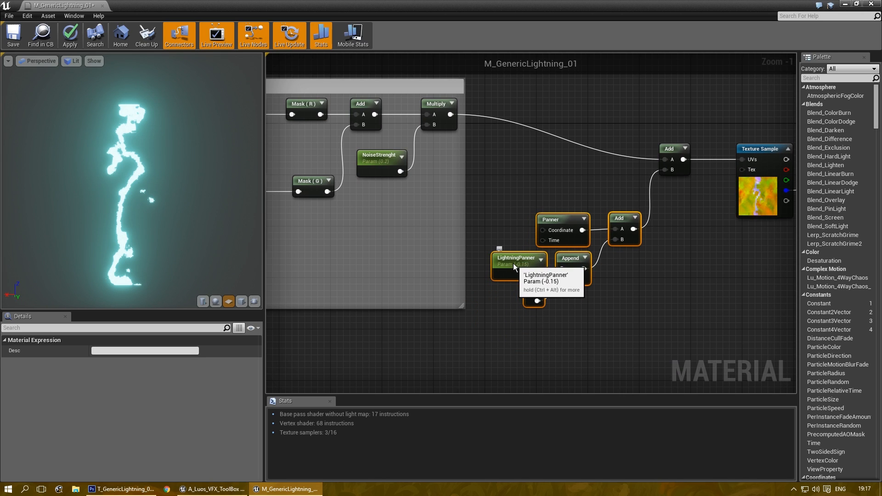
Step: Wrap the Panner, LightningPanner, Append and Add nodes in a comment named 'Lightning Offset'
key("c")
left_click(102, 351)
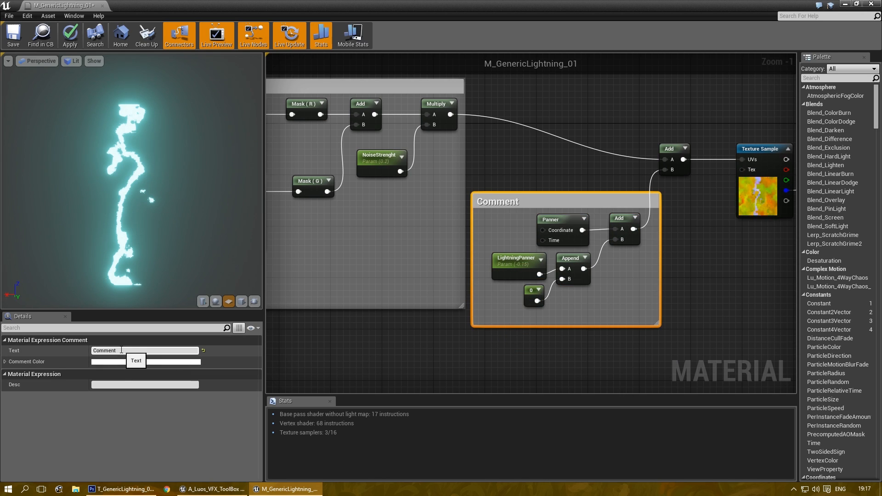
type("Li")
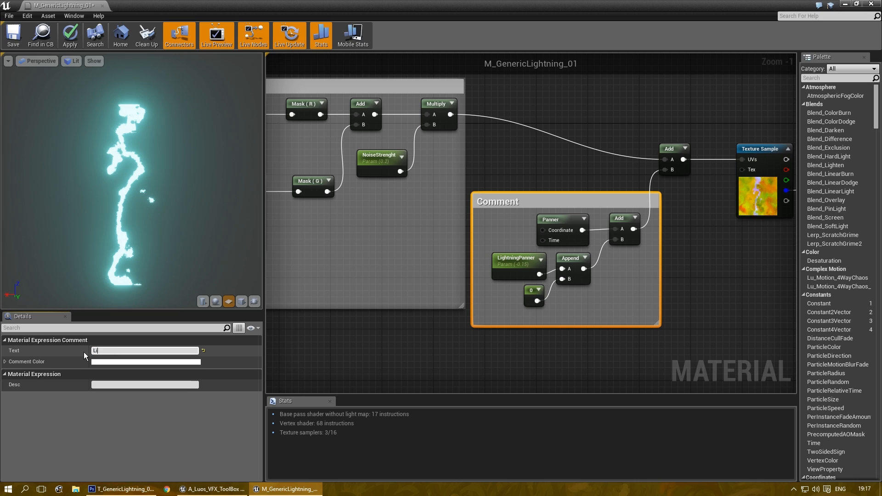
type("ghtning Off")
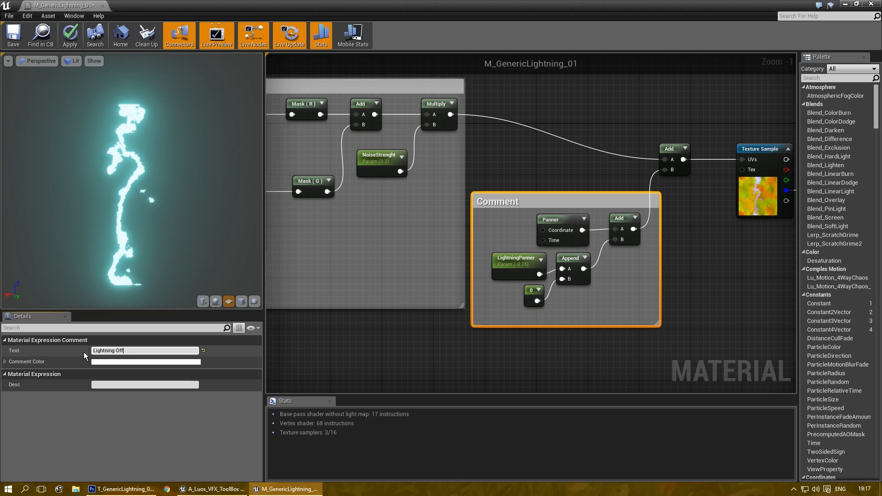
type("set")
key("Return")
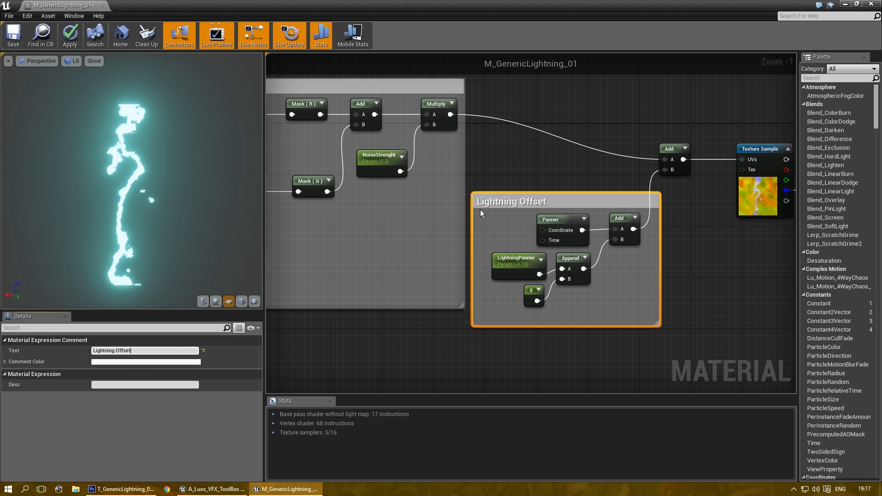
left_click(536, 167)
right_click_drag(536, 166, 478, 184)
Step: Reposition the Add and Texture Sample nodes and raise the Lightning Offset group slightly
left_click_drag(616, 167, 606, 125)
left_click_drag(704, 178, 685, 132)
mouse_move(501, 220)
left_mouse_down()
mouse_move(501, 189)
mouse_move(500, 204)
left_mouse_up()
left_click(545, 170)
left_click_drag(601, 122, 621, 122)
left_click(680, 242)
Step: Move the material output node upward and frame the whole node network
right_click_drag(681, 242, 331, 290)
left_click_drag(572, 205, 566, 156)
right_click_drag(566, 156, 605, 181)
scroll(568, 247, "down", 2)
right_click_drag(569, 247, 637, 228)
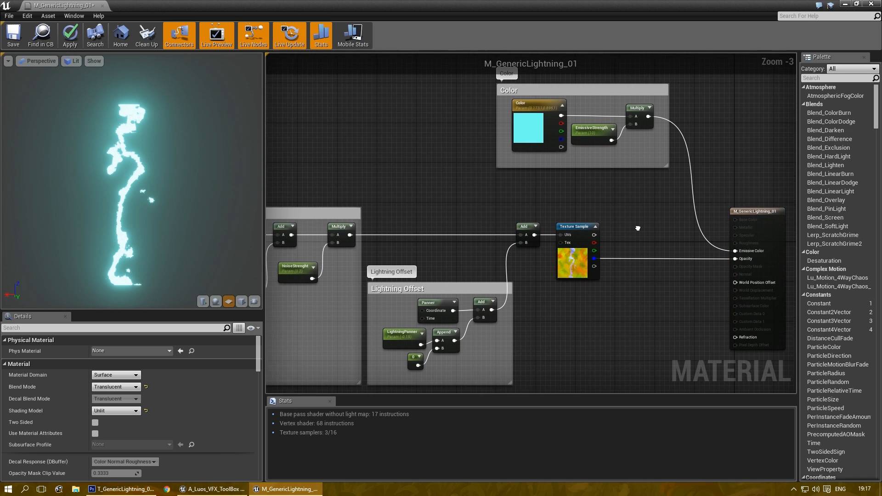
scroll(637, 227, "down", 1)
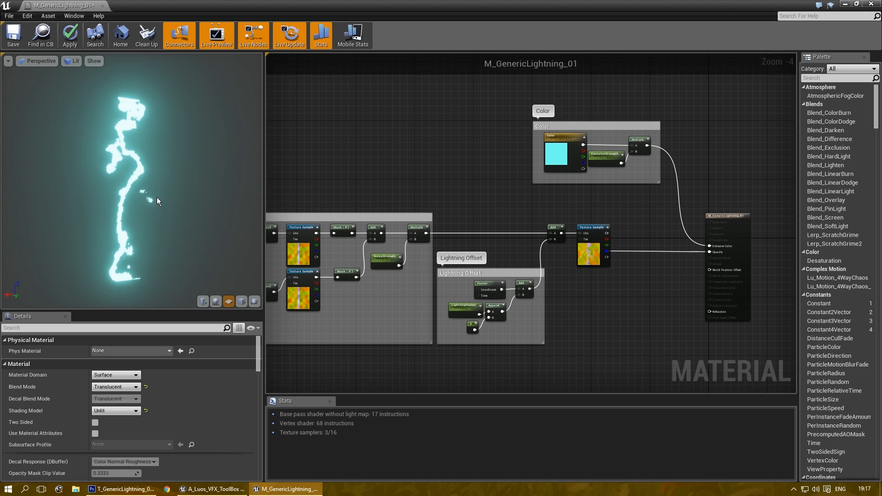
Step: Save the lightning material and locate it in the Content Browser
left_click(14, 35)
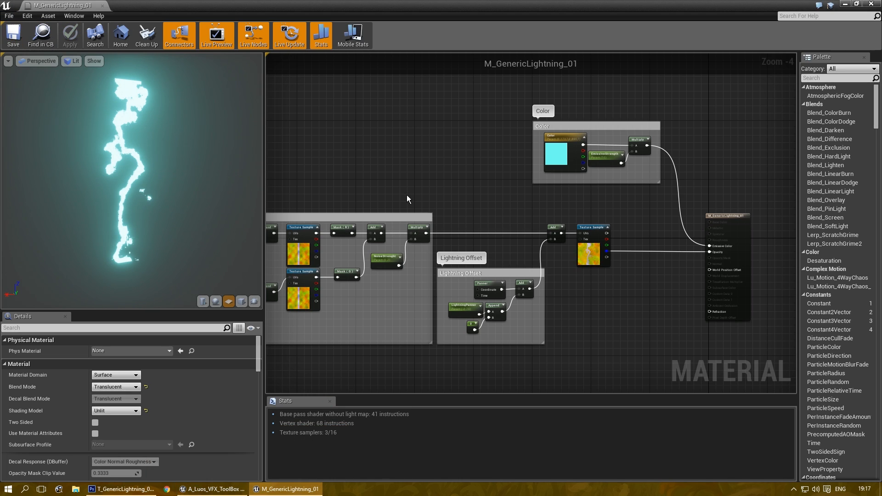
key("ctrl+b")
left_click_drag(323, 338, 404, 152)
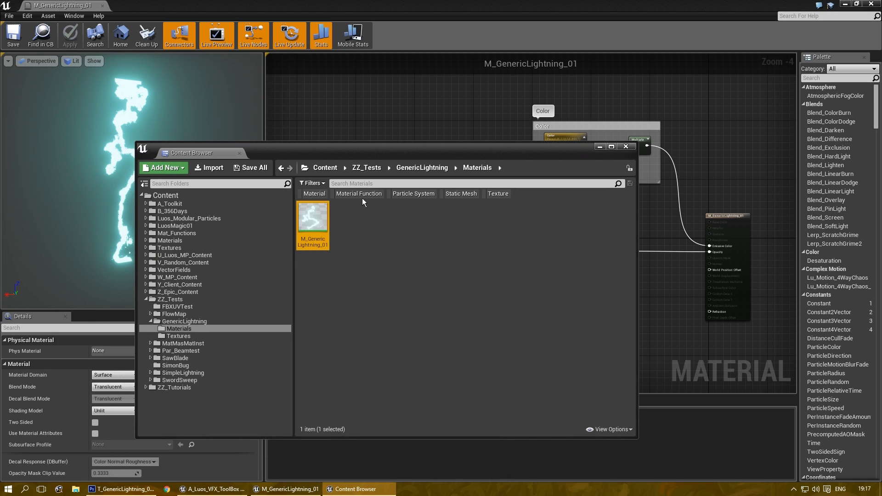
Step: Create the material instance MI_GenericLightning_01a from M_GenericLightning_01 and open it
right_click(307, 224)
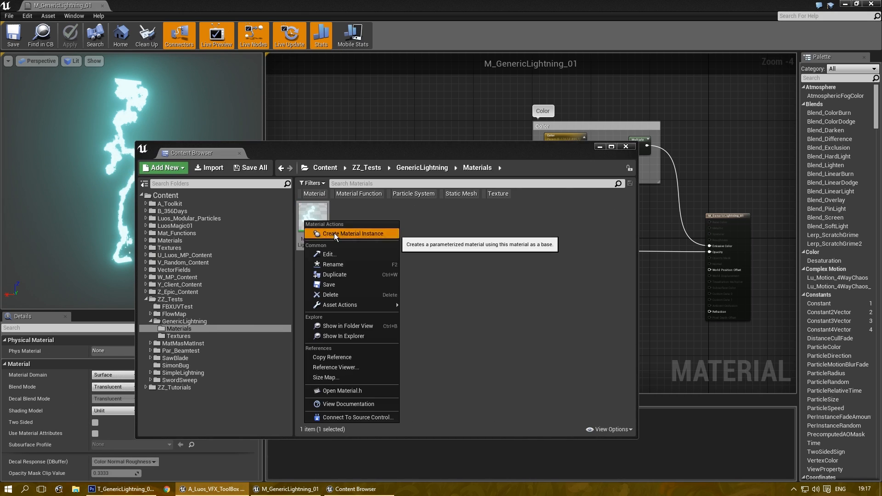
left_click(333, 233)
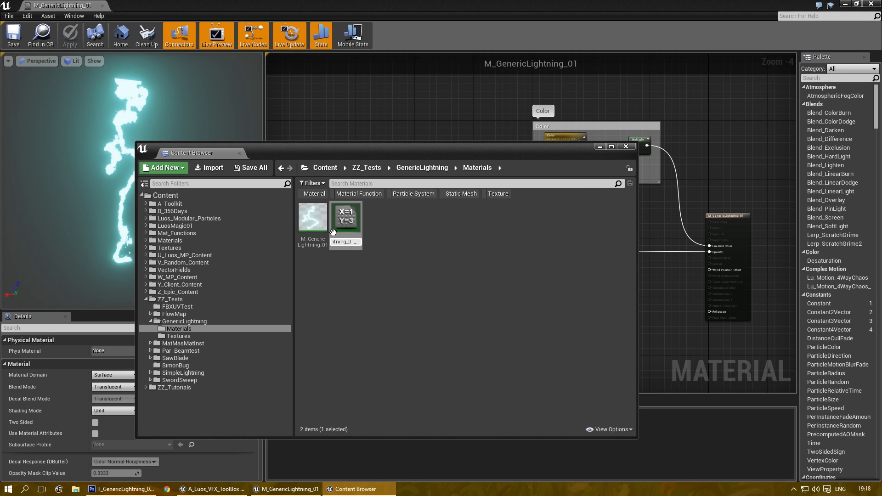
key("Return")
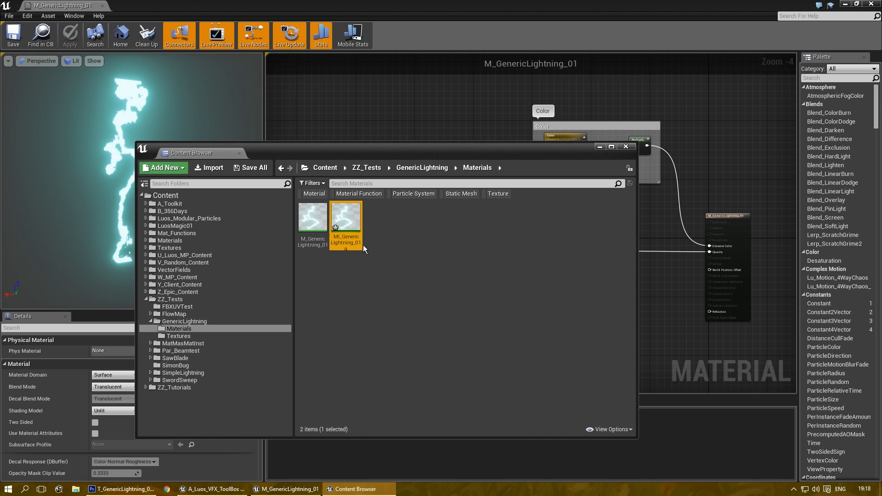
double_click(345, 221)
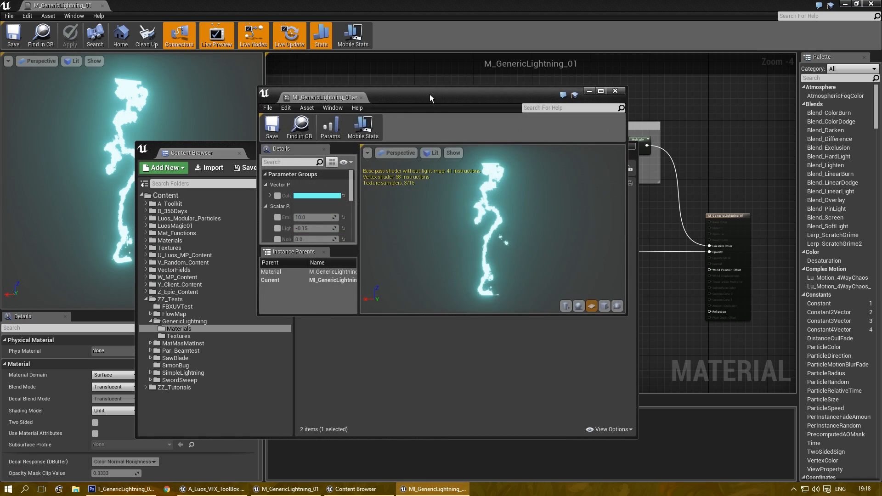
Step: Override the Noise1 panner speeds: horizontal 0.1, vertical -0.2
double_click(430, 95)
scroll(26, 186, "down", 2)
scroll(27, 186, "up", 2)
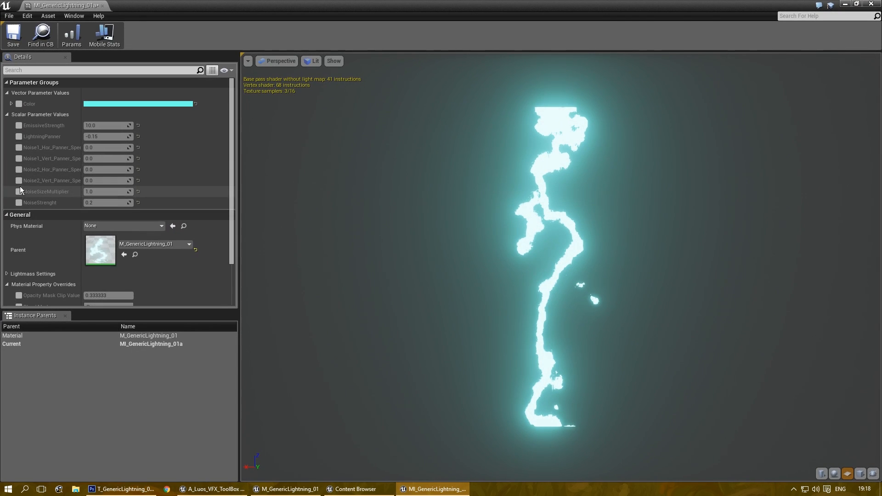
left_click(19, 148)
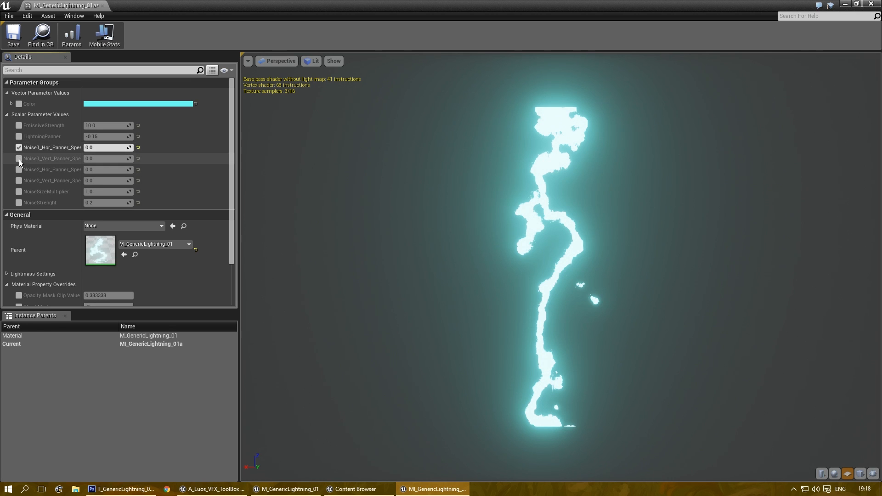
type("0.1")
key("Return")
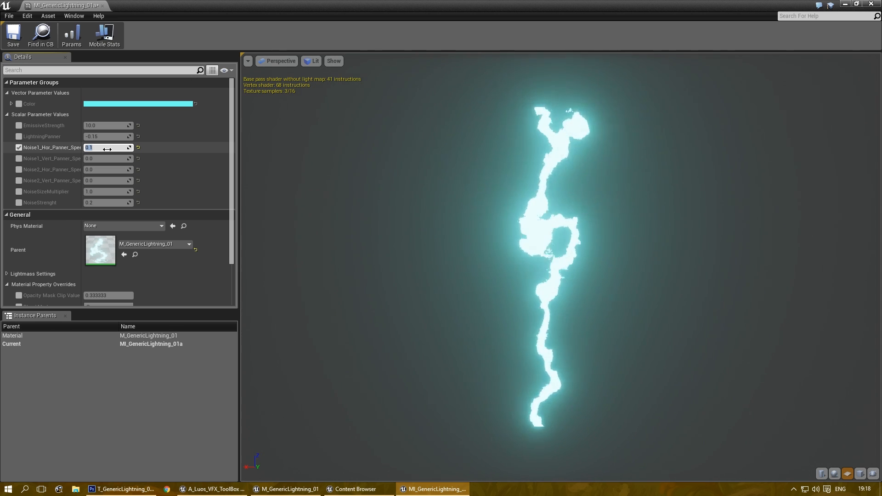
left_click(19, 159)
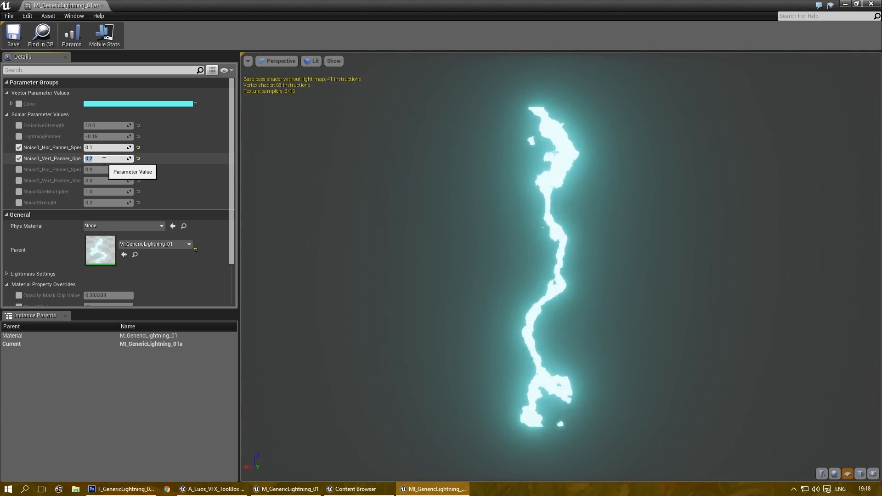
type("-0")
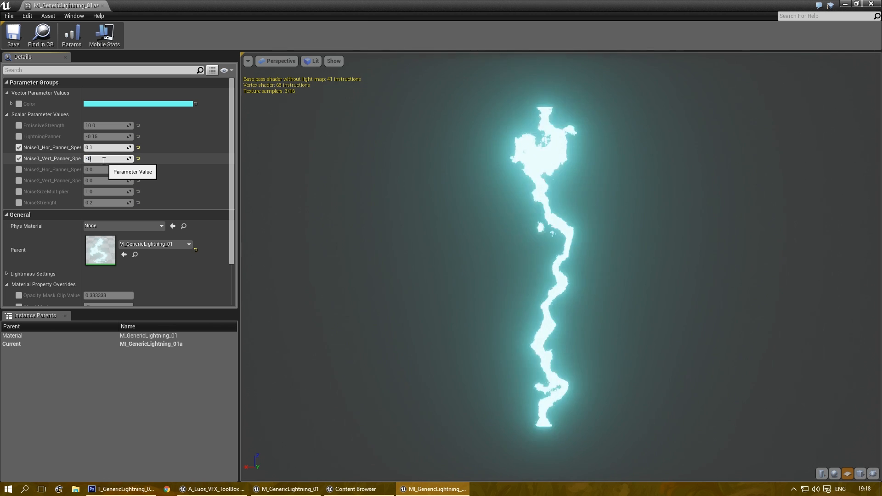
type(".2")
key("Return")
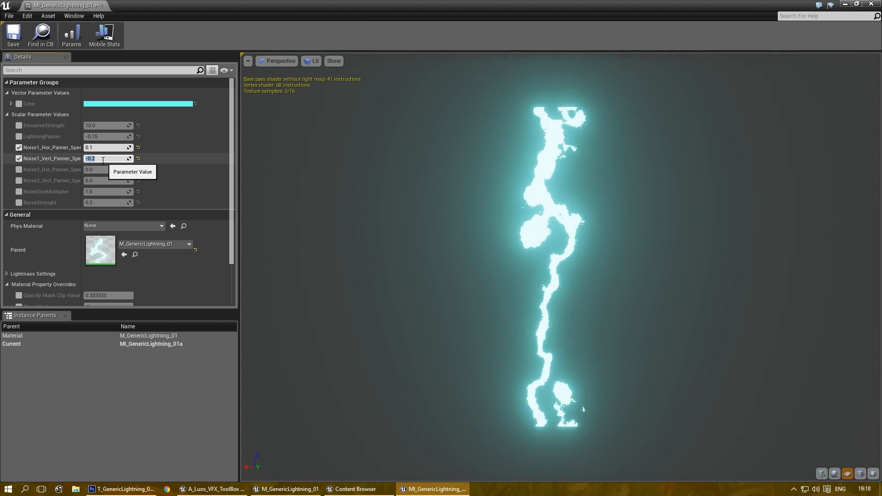
Step: Override the Noise2 horizontal panner speed to 0.1
left_click(19, 172)
left_click(20, 170)
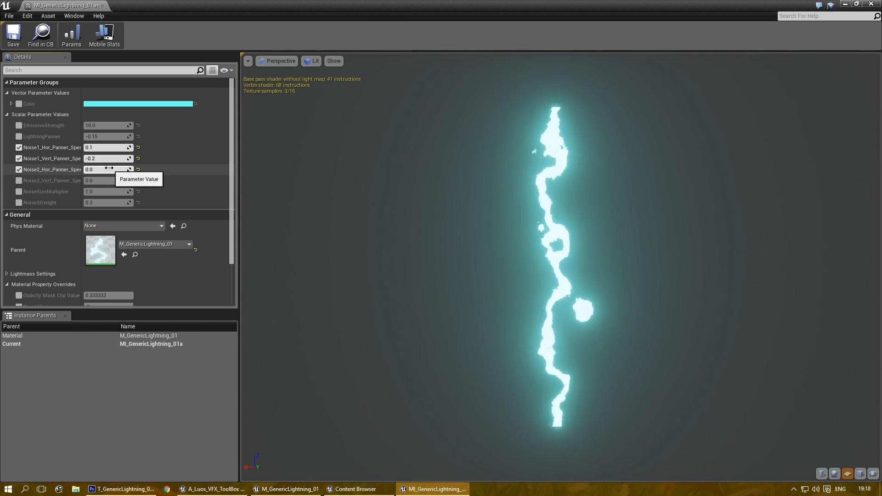
left_click(106, 169)
type("-")
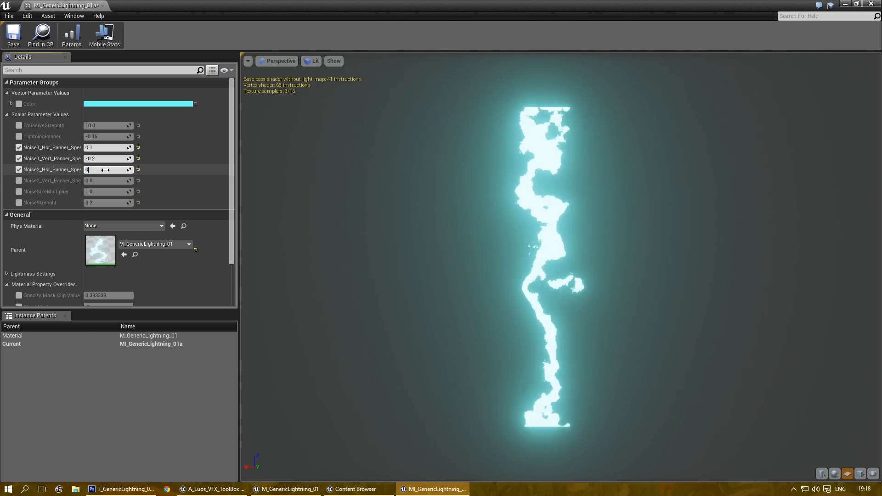
type("0.1")
key("Return")
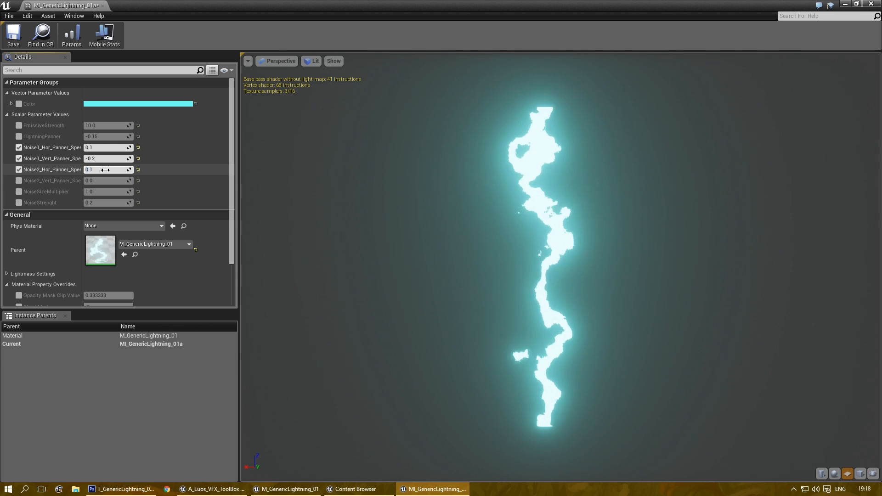
Step: Override the Noise2 vertical speed, trying 1, -0.2 and -0.3 before settling near -0.47
left_click(18, 181)
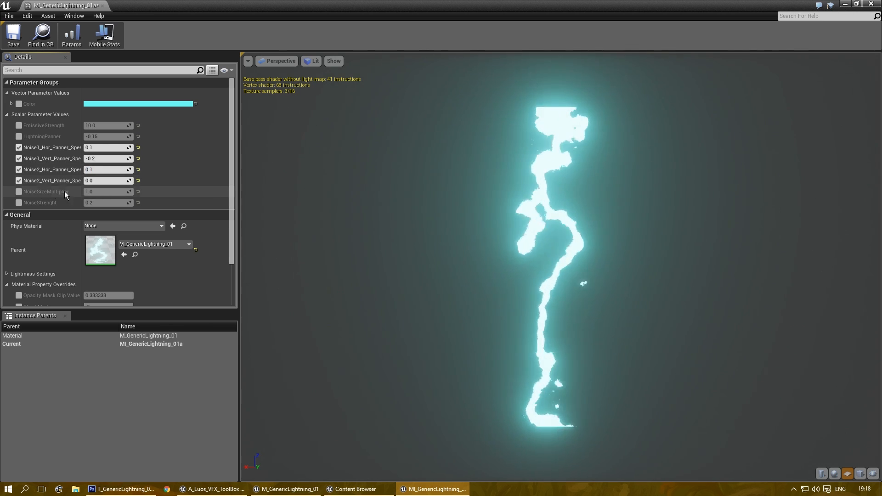
left_click(105, 182)
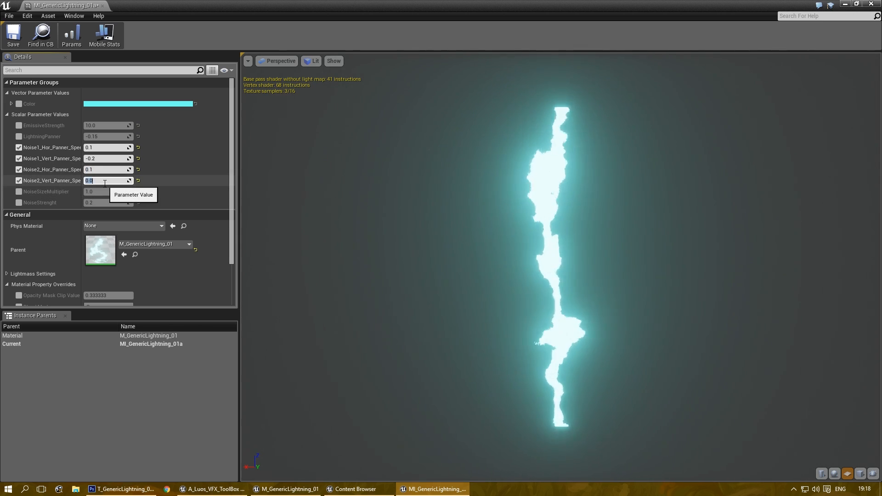
type("1")
key("Return")
type("-0.2")
key("Return")
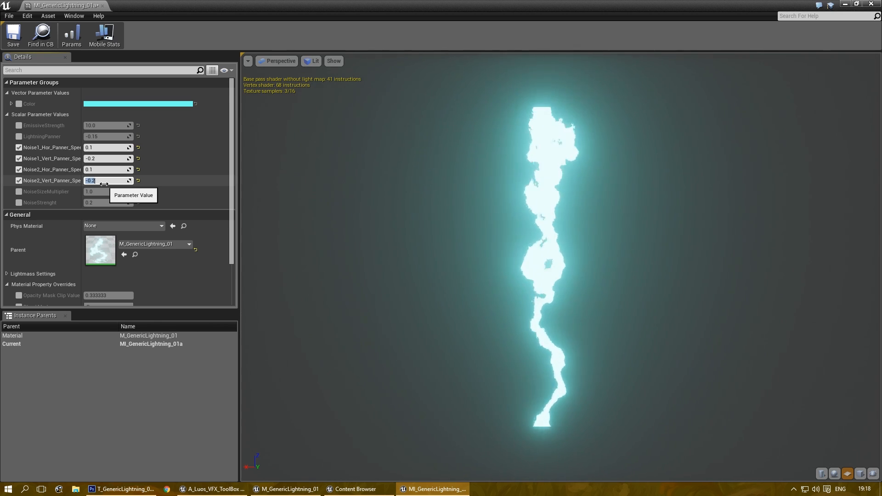
type("-0.3")
key("Return")
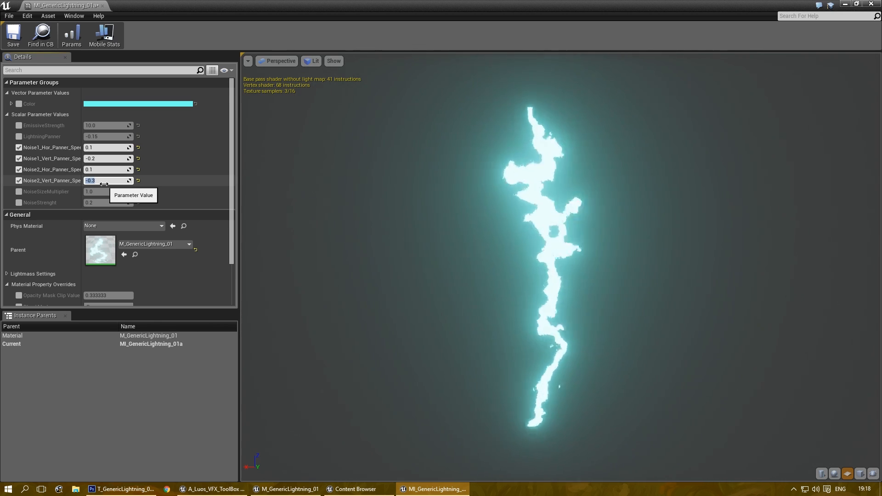
mouse_move(131, 181)
left_mouse_down()
mouse_move(138, 181)
mouse_move(123, 181)
left_mouse_up()
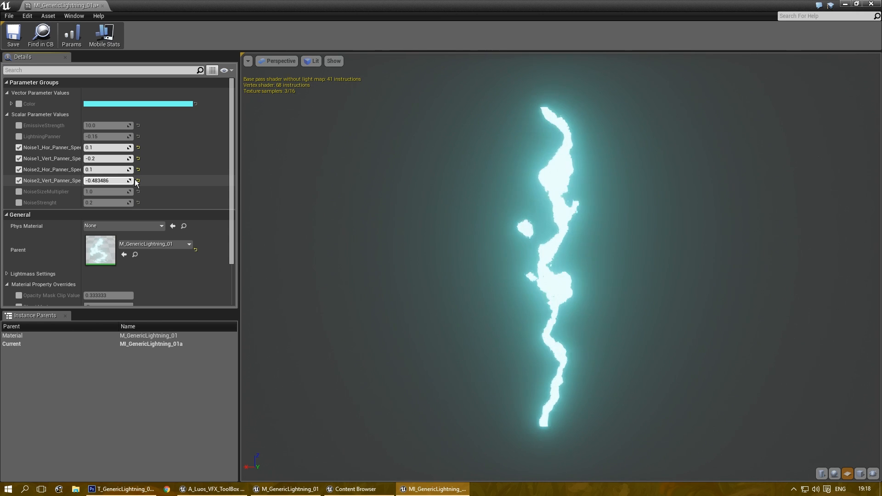
left_click_drag(126, 181, 130, 181)
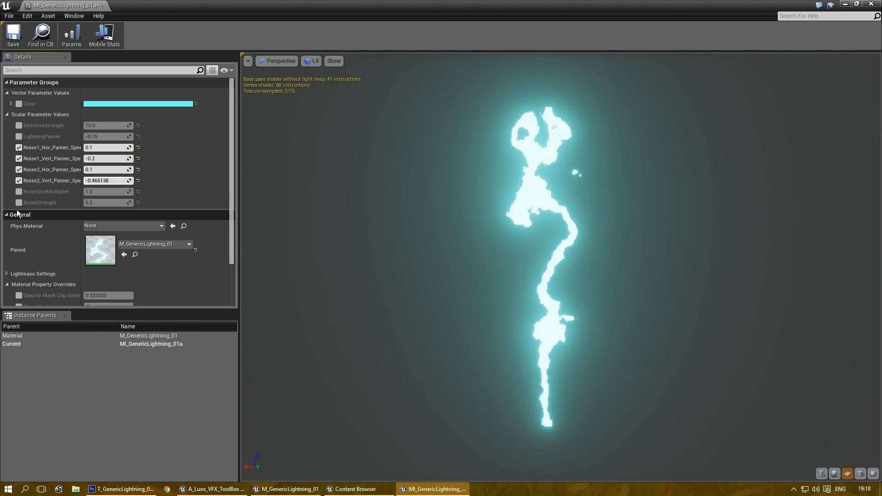
Step: Override NoiseStrenght, testing 0.15 and then a negative value
left_click(18, 203)
left_click(103, 203)
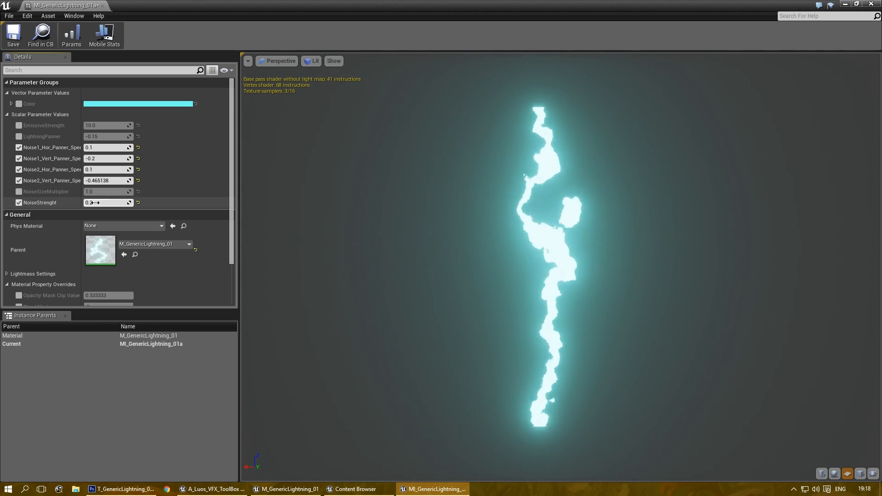
type("0.15")
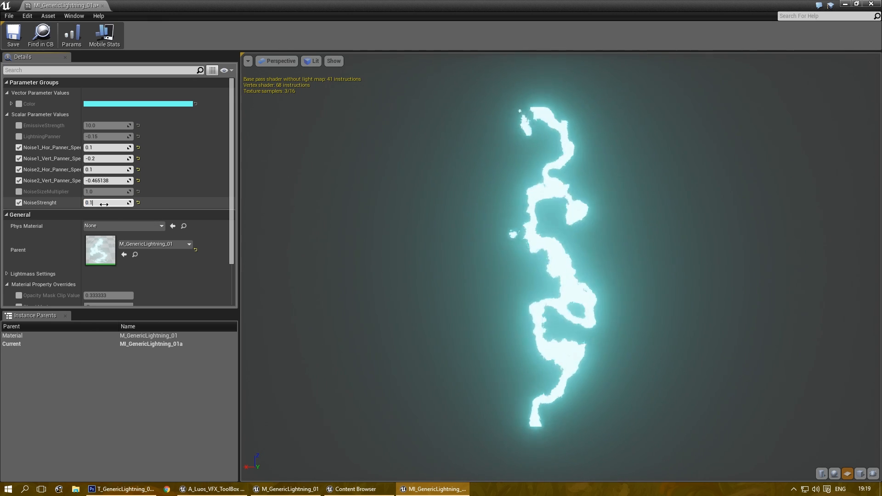
left_click(104, 203)
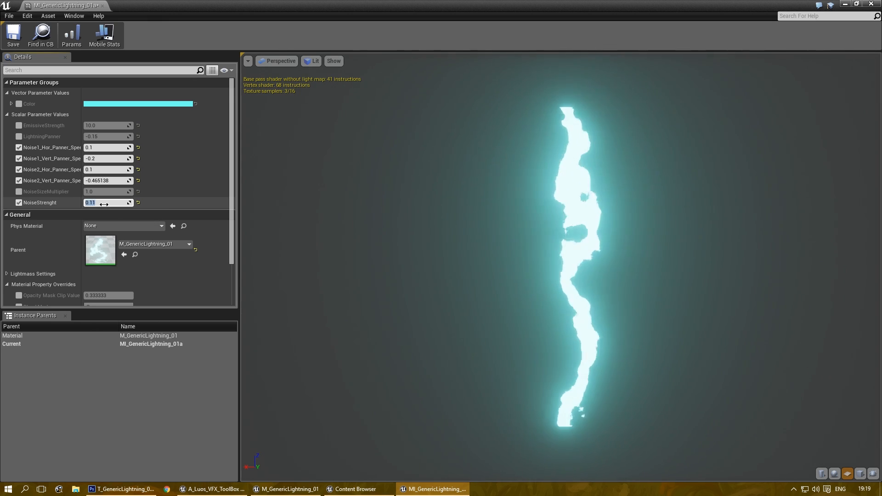
left_click_drag(128, 204, 98, 204)
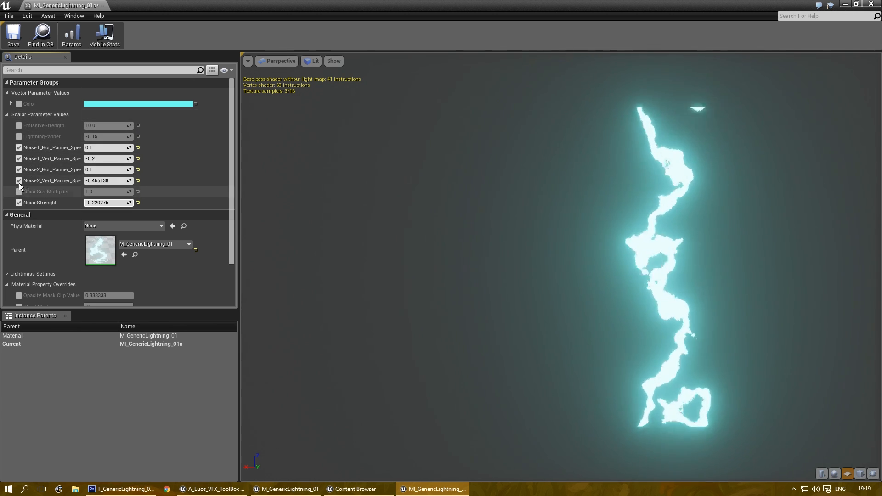
Step: Briefly test a LightningPanner override, then set NoiseStrenght to 0.125
left_click(19, 137)
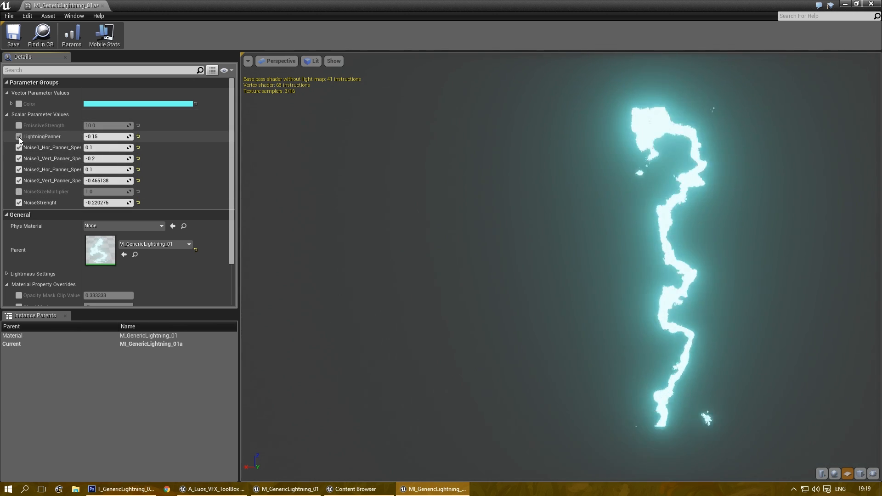
left_click_drag(130, 136, 88, 136)
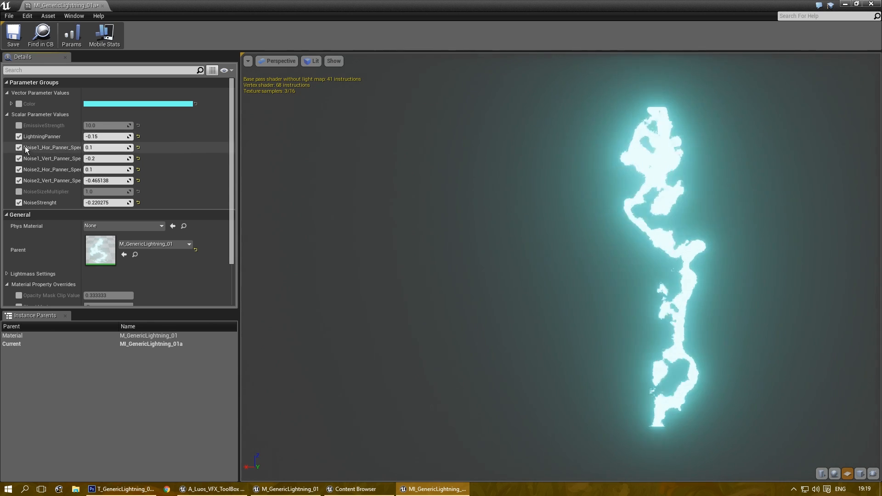
left_click(19, 136)
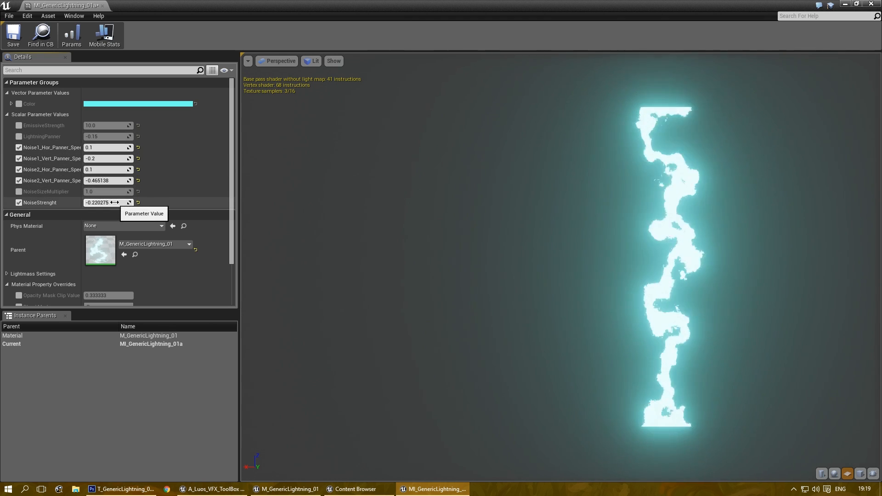
left_click(114, 203)
type("0.1")
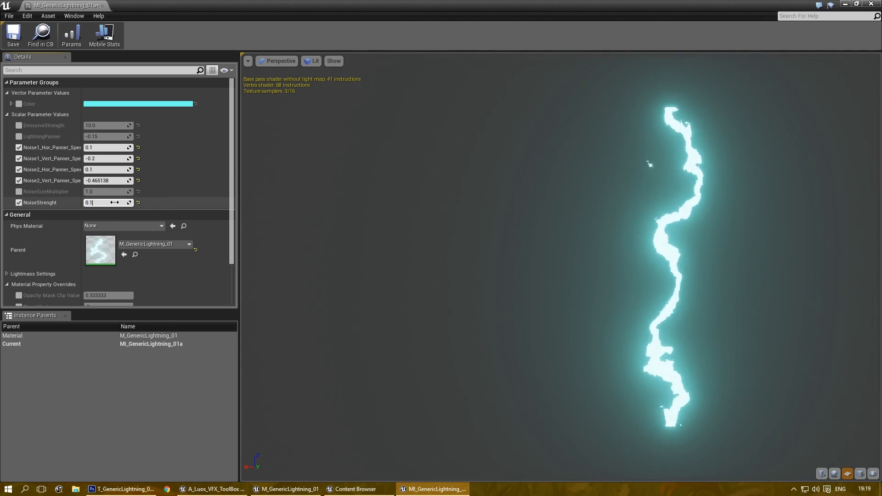
type("25")
key("Return")
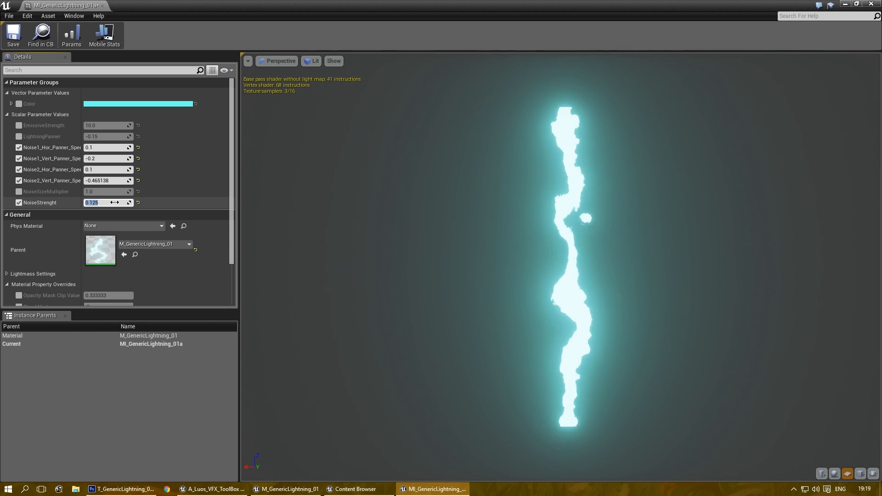
Step: Override NoiseSizeMultiplier, trying about 1.3, 2 and negative values, then reset it to 1.0
left_click(19, 192)
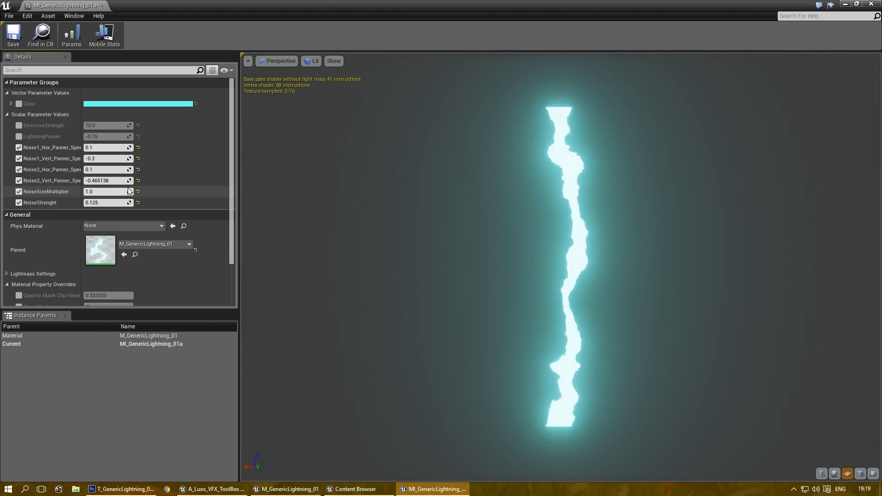
left_click_drag(106, 191, 119, 191)
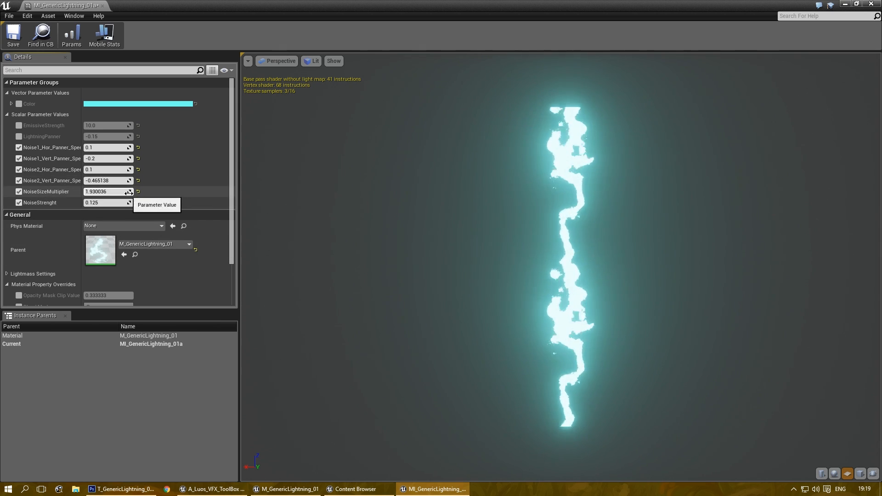
left_click_drag(122, 192, 127, 192)
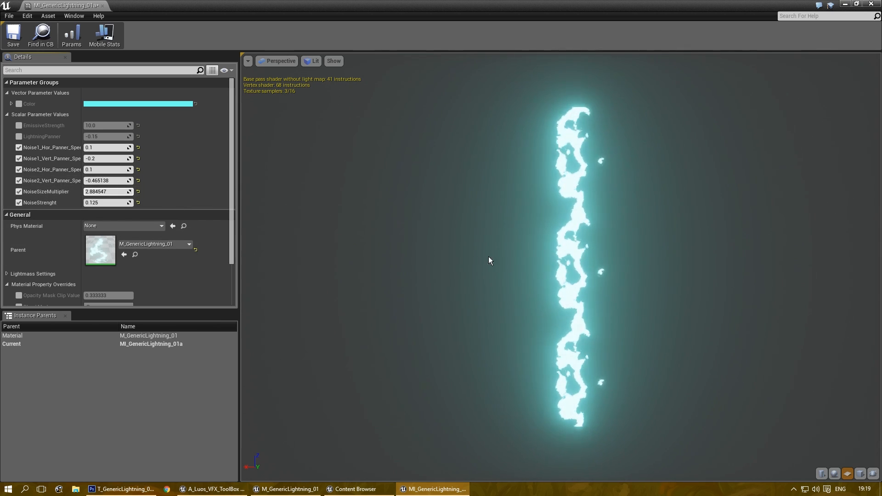
mouse_move(124, 192)
left_mouse_down()
mouse_move(97, 191)
mouse_move(120, 191)
left_mouse_up()
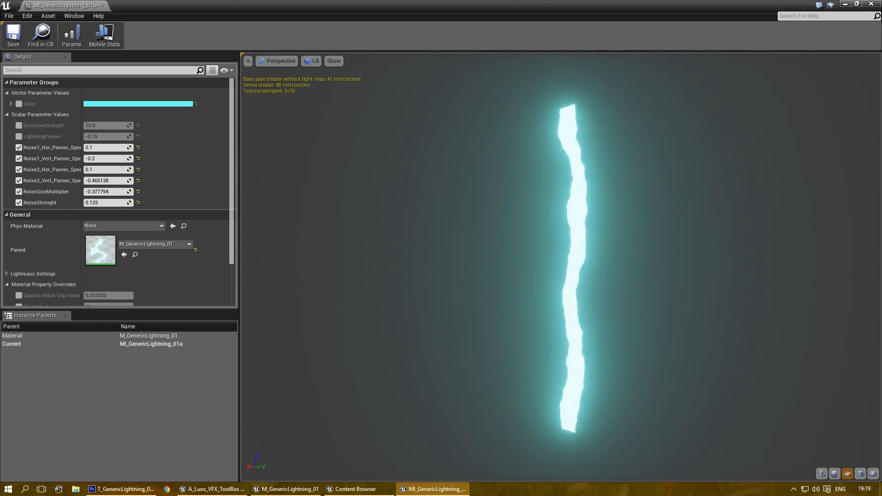
mouse_move(129, 192)
left_mouse_down()
mouse_move(160, 192)
mouse_move(138, 191)
mouse_move(147, 192)
left_mouse_up()
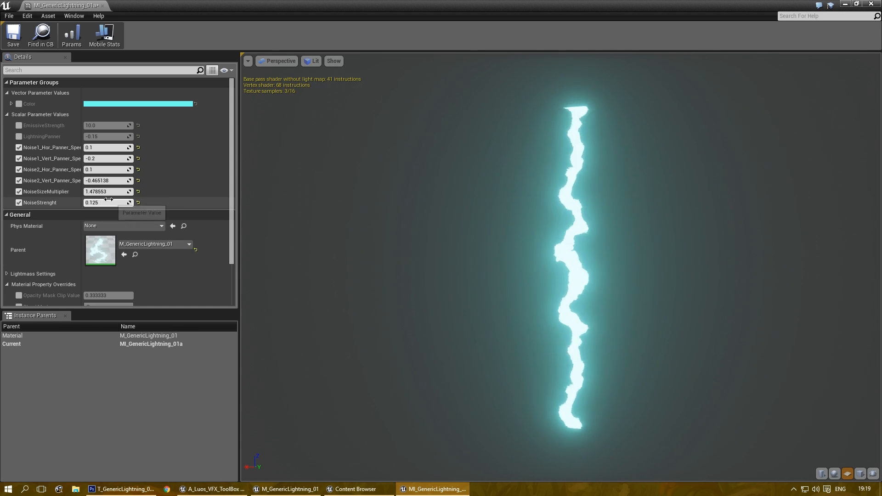
left_click(138, 192)
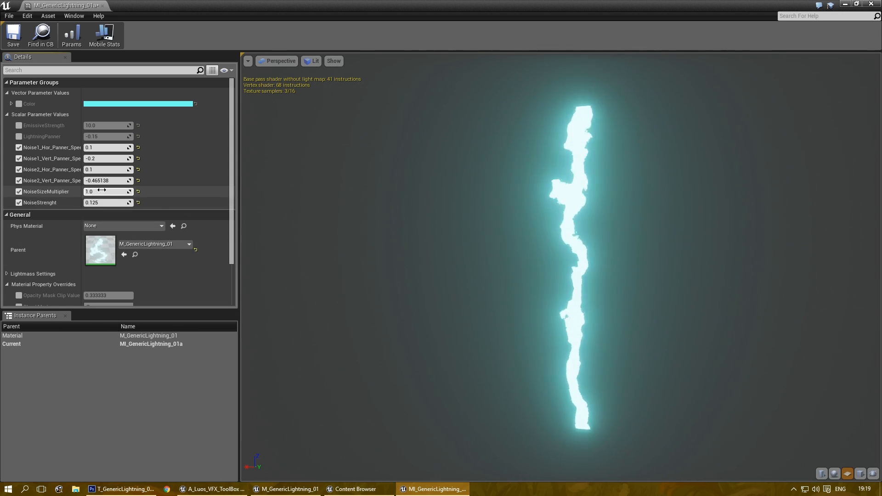
left_click(19, 137)
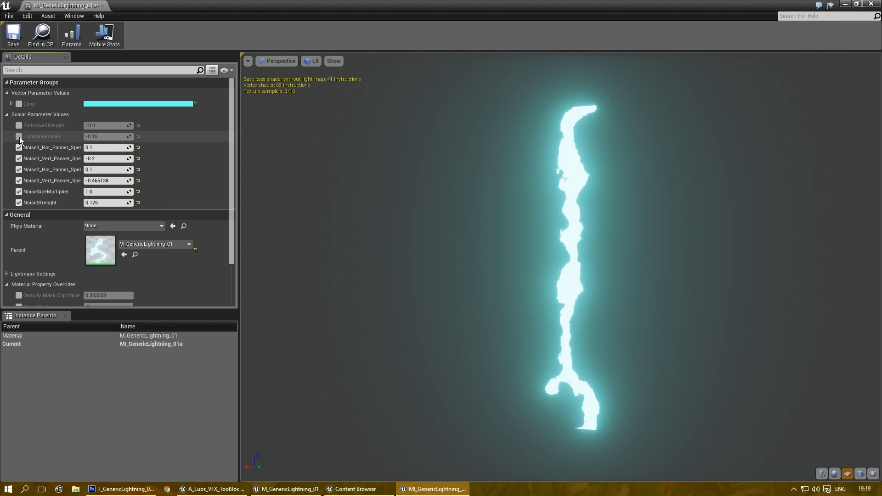
Step: Turn off the LightningPanner override and override EmissiveStrength at 10.0
left_click(18, 136)
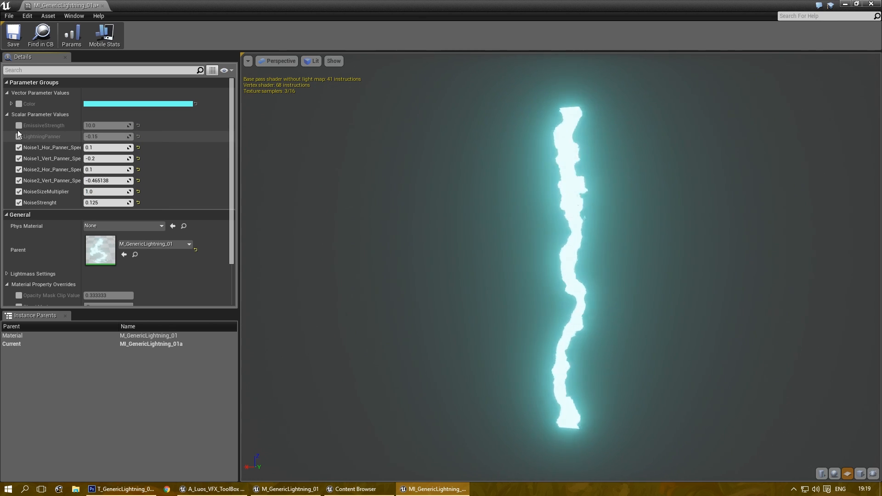
left_click(18, 126)
left_click_drag(128, 127, 106, 128)
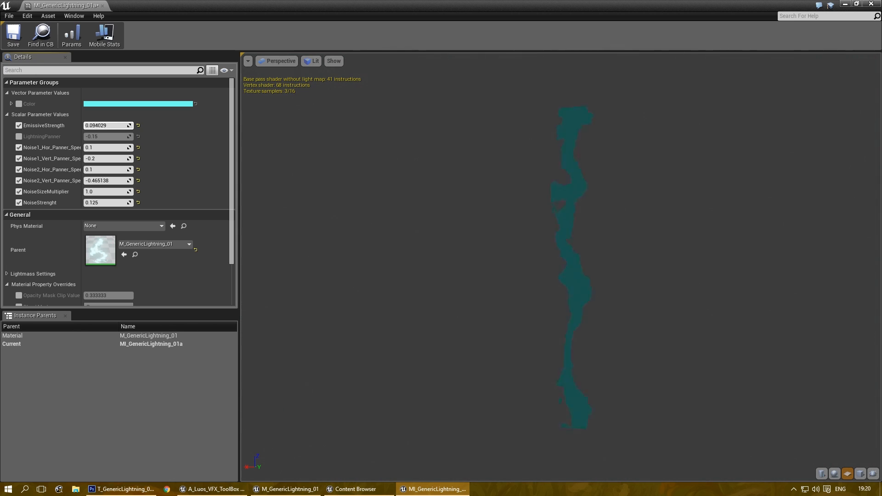
left_click_drag(105, 128, 145, 128)
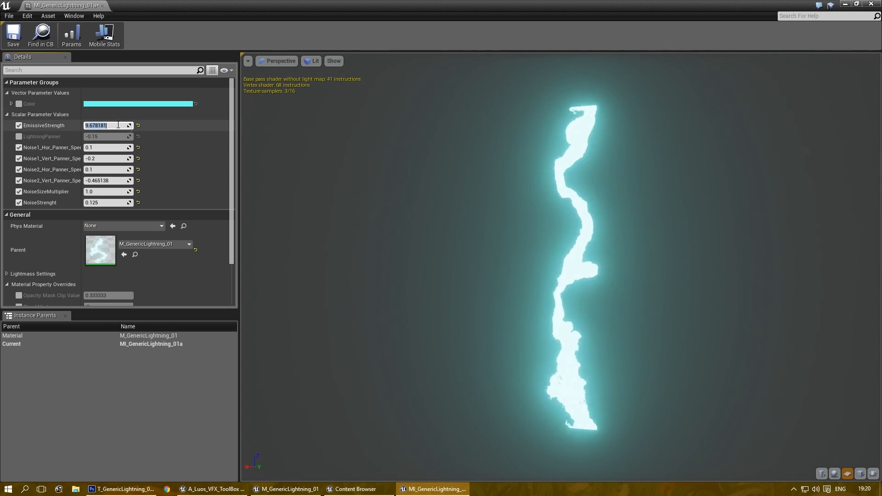
type("10")
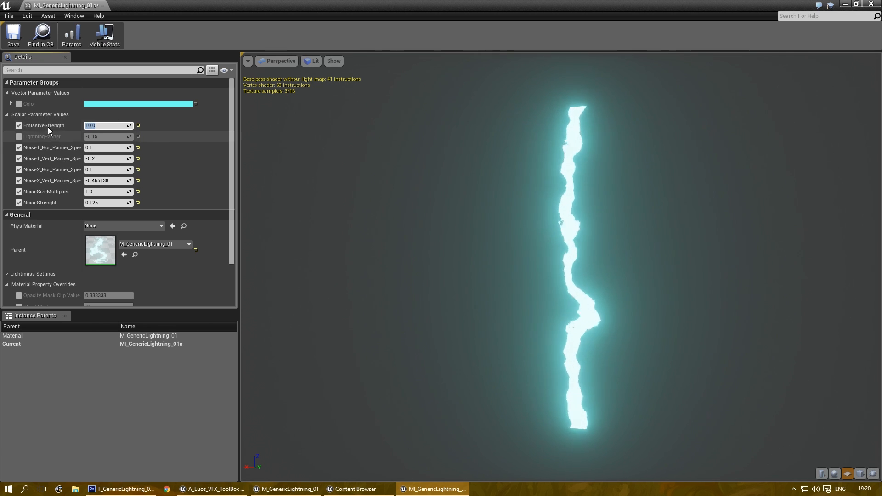
Step: Enable the Color override and drag its colour wheel to turn the lightning pink
left_click(19, 104)
left_click(153, 103)
left_click_drag(217, 172, 253, 161)
Step: Apply a purple-blue lightning colour (hue 243) and save MI_GenericLightning_01a
left_click(548, 233)
left_click_drag(234, 162, 193, 145)
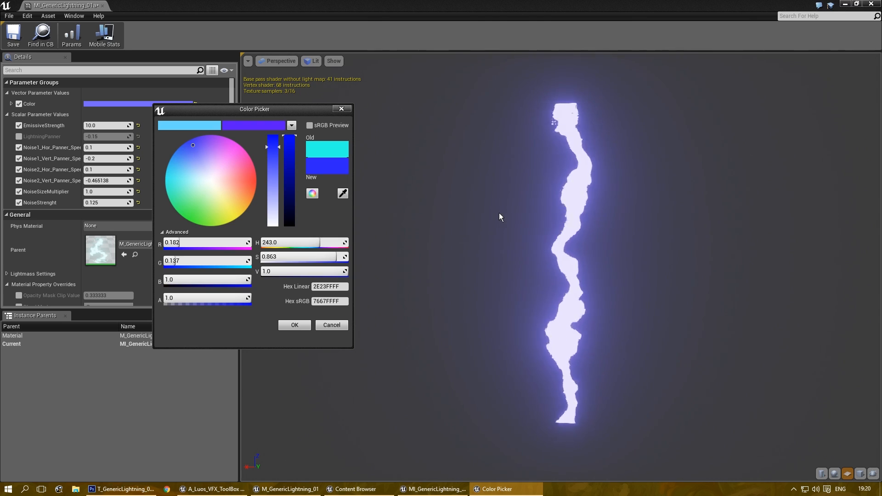
left_click(295, 325)
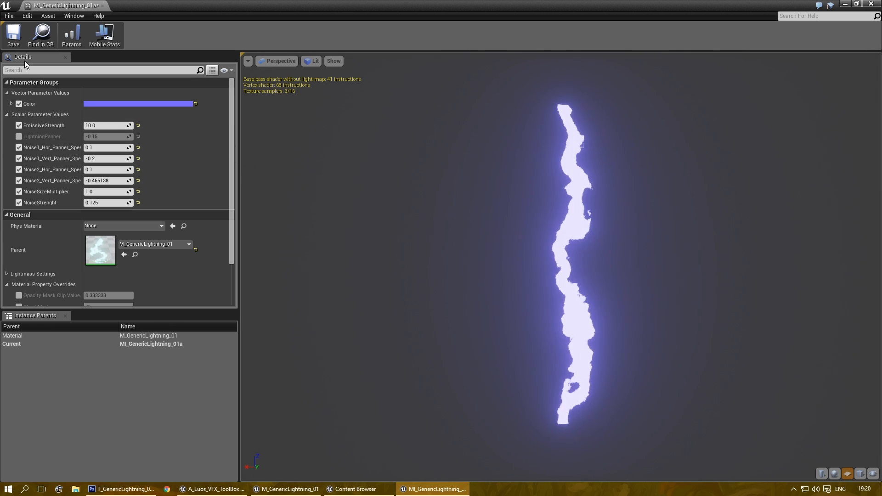
left_click(16, 38)
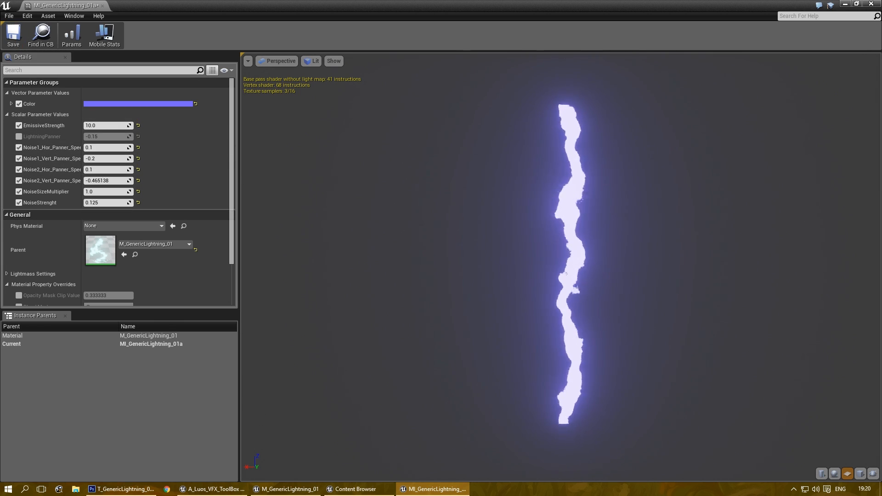